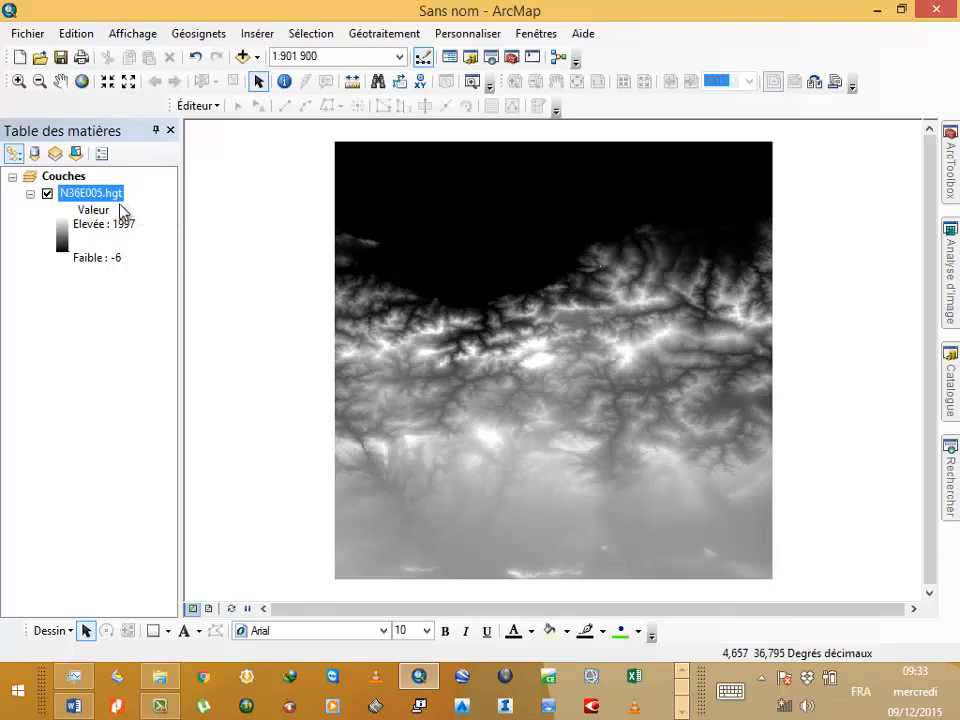
Try to switch the N36E005.hgt layer's symbology to Classé.
{"action": "right_click", "coordinate": [112, 195]}
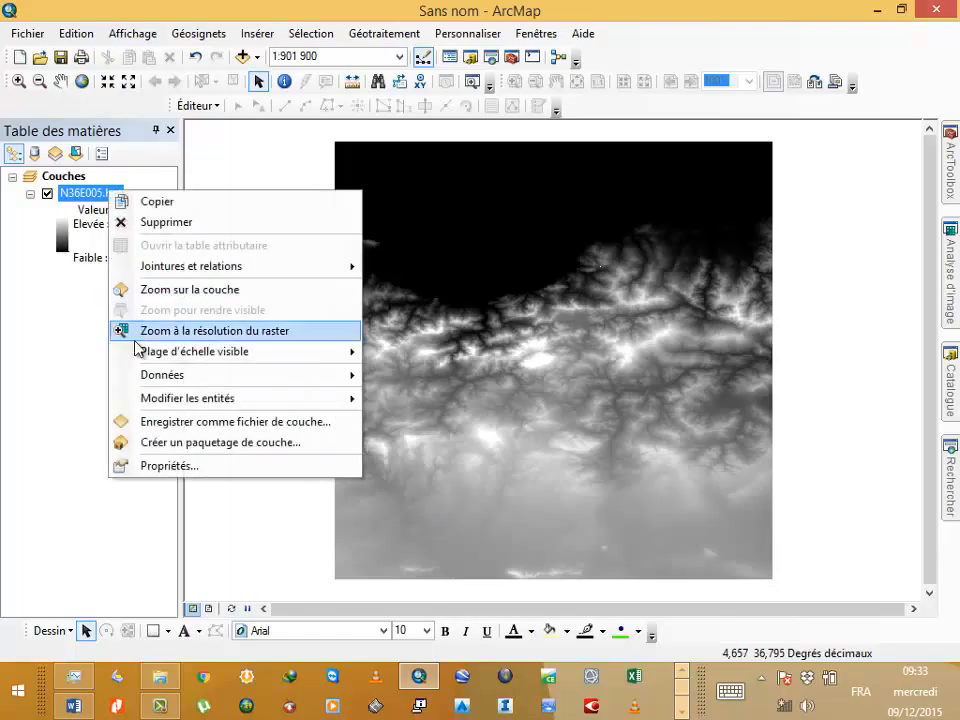
{"action": "left_click", "coordinate": [190, 467]}
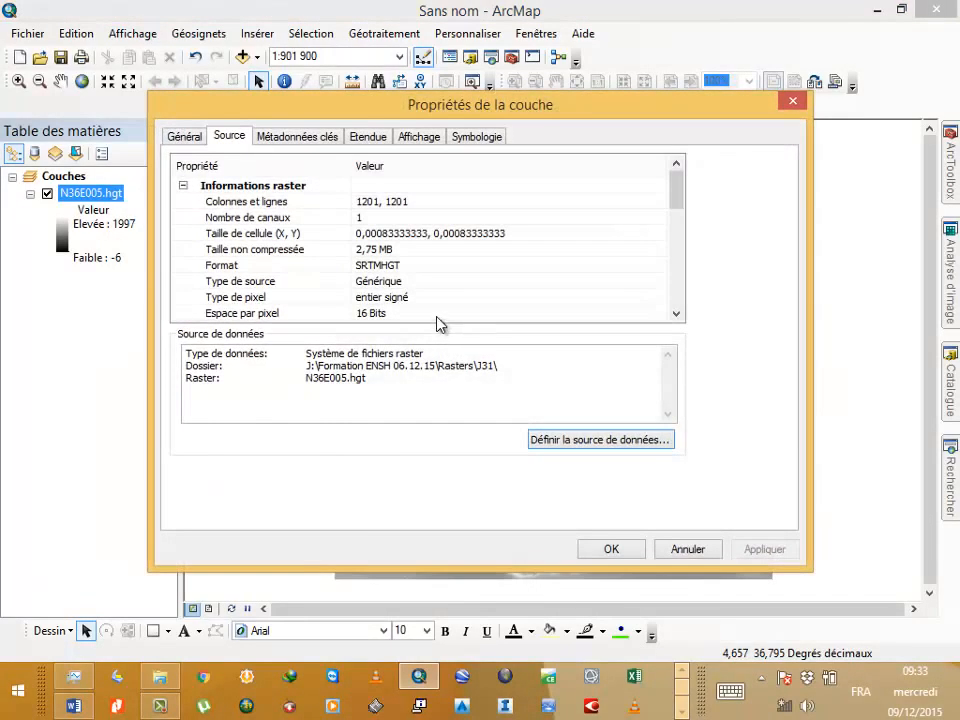
{"action": "left_click", "coordinate": [476, 137]}
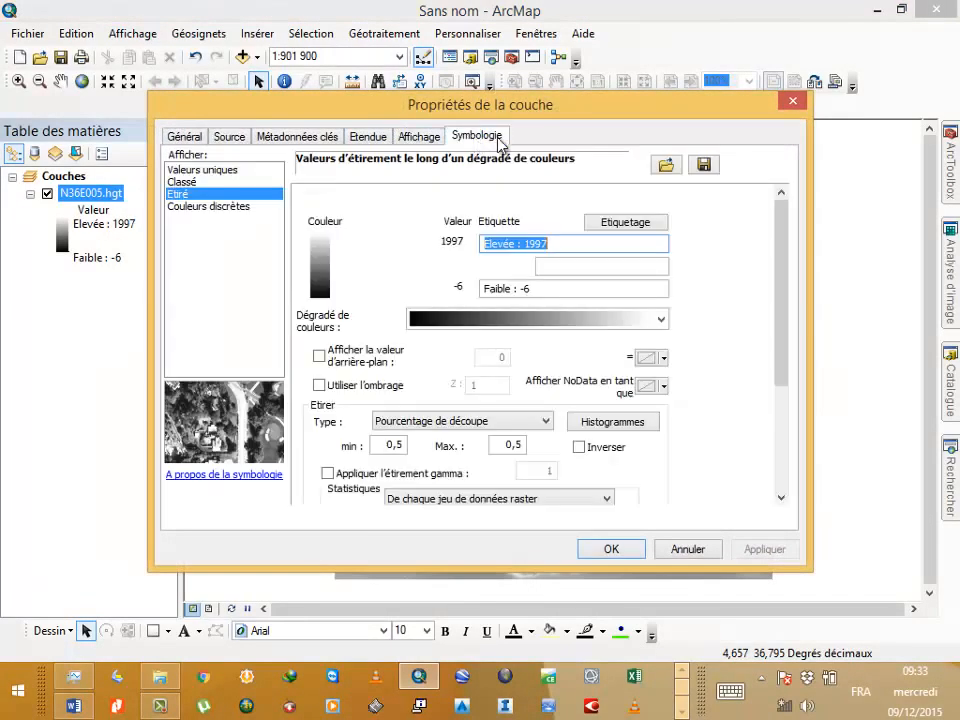
{"action": "left_click", "coordinate": [184, 182]}
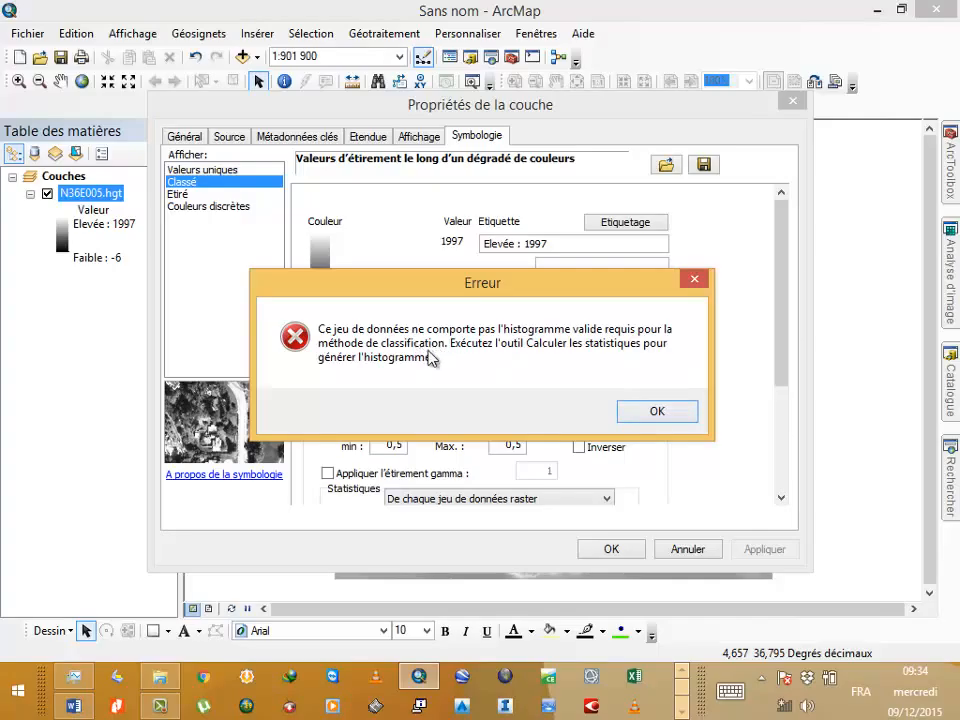
{"action": "left_click", "coordinate": [690, 413]}
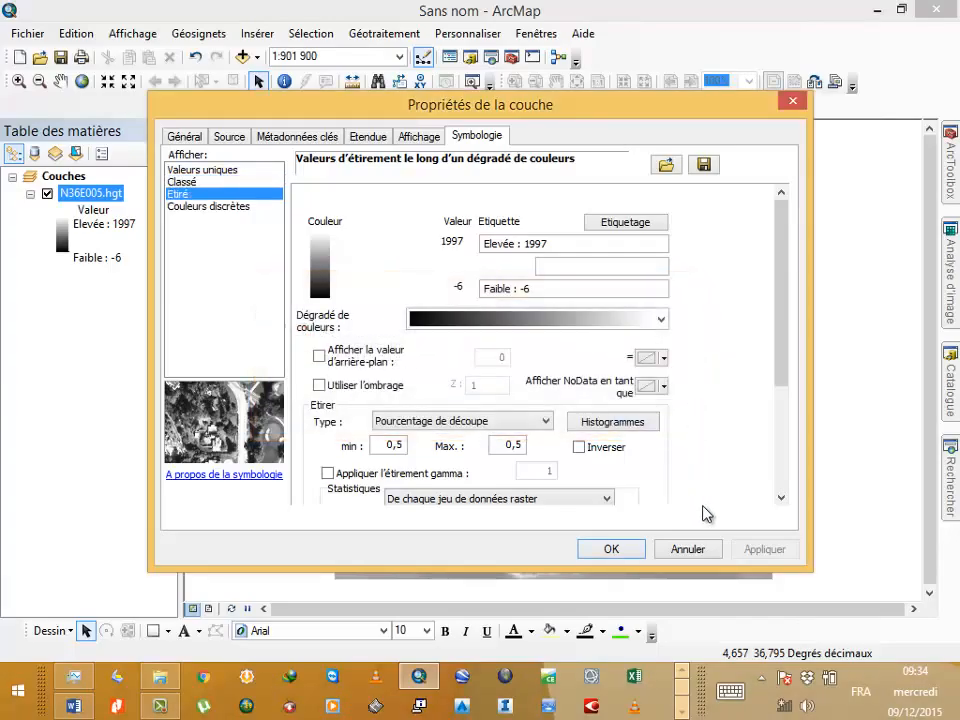
{"action": "left_click", "coordinate": [686, 549]}
Calculate statistics for the N36E005.hgt raster in the catalogue's J31 folder, keeping the default parameters.
{"action": "left_click", "coordinate": [950, 380]}
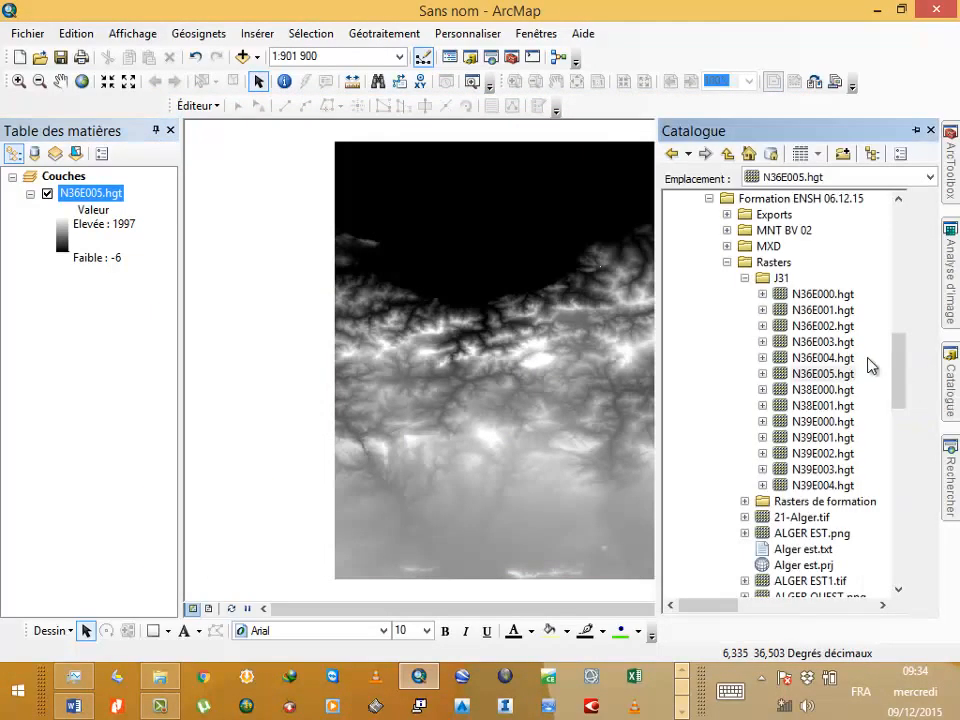
{"action": "left_click", "coordinate": [815, 373]}
{"action": "right_click", "coordinate": [815, 373]}
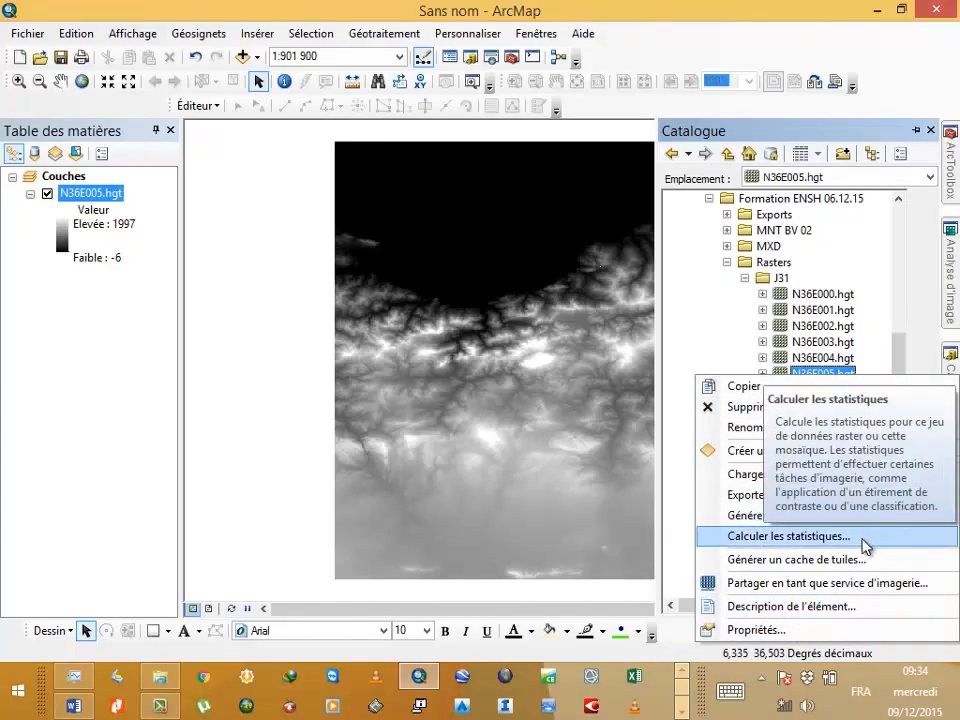
{"action": "left_click", "coordinate": [866, 546]}
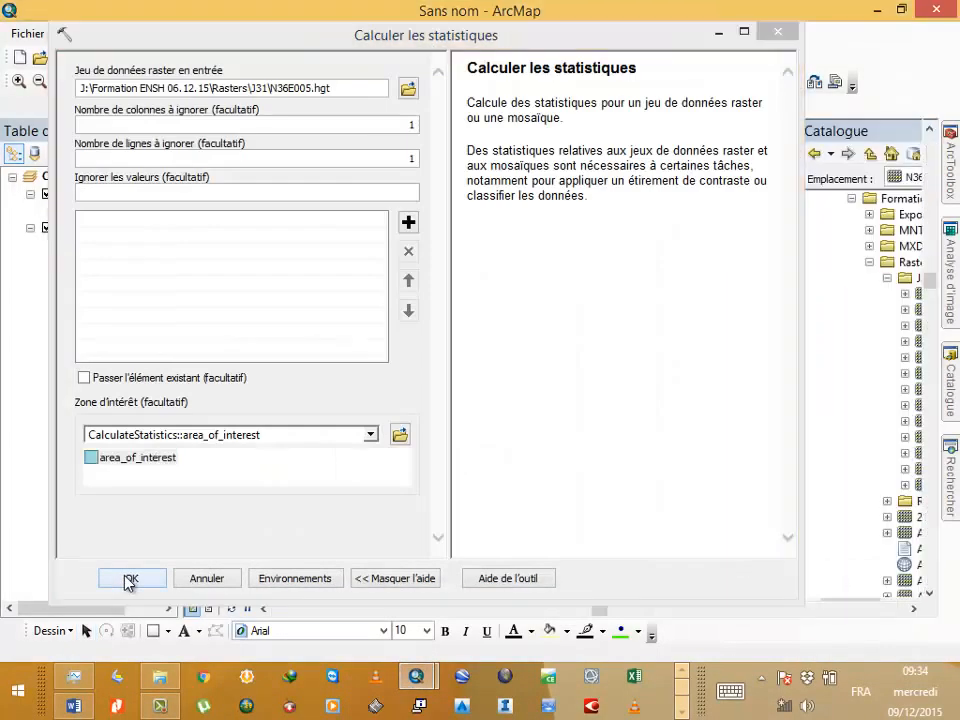
{"action": "left_click", "coordinate": [129, 579]}
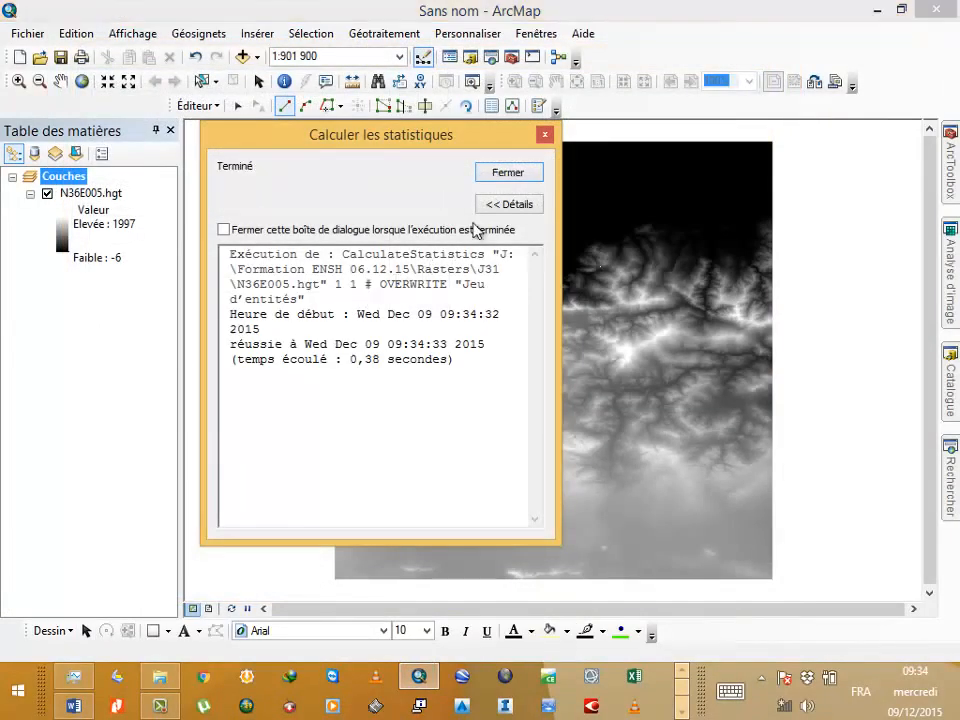
{"action": "left_click", "coordinate": [494, 180]}
Set the N36E005.hgt layer's symbology to Classé with 11 classes.
{"action": "left_click", "coordinate": [88, 194]}
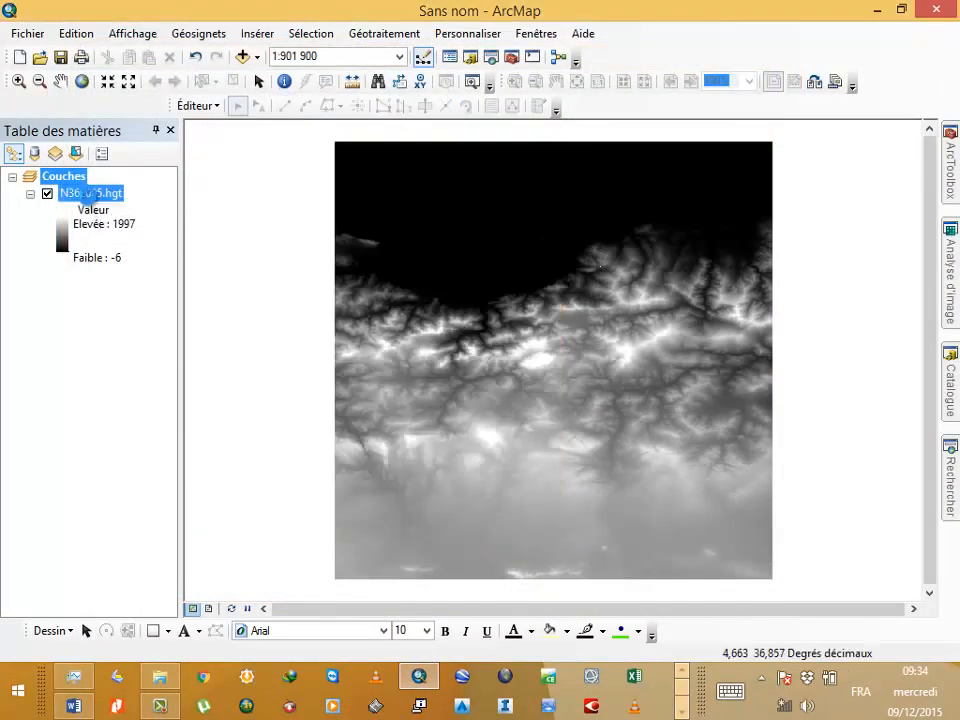
{"action": "right_click", "coordinate": [88, 194]}
{"action": "left_click", "coordinate": [116, 473]}
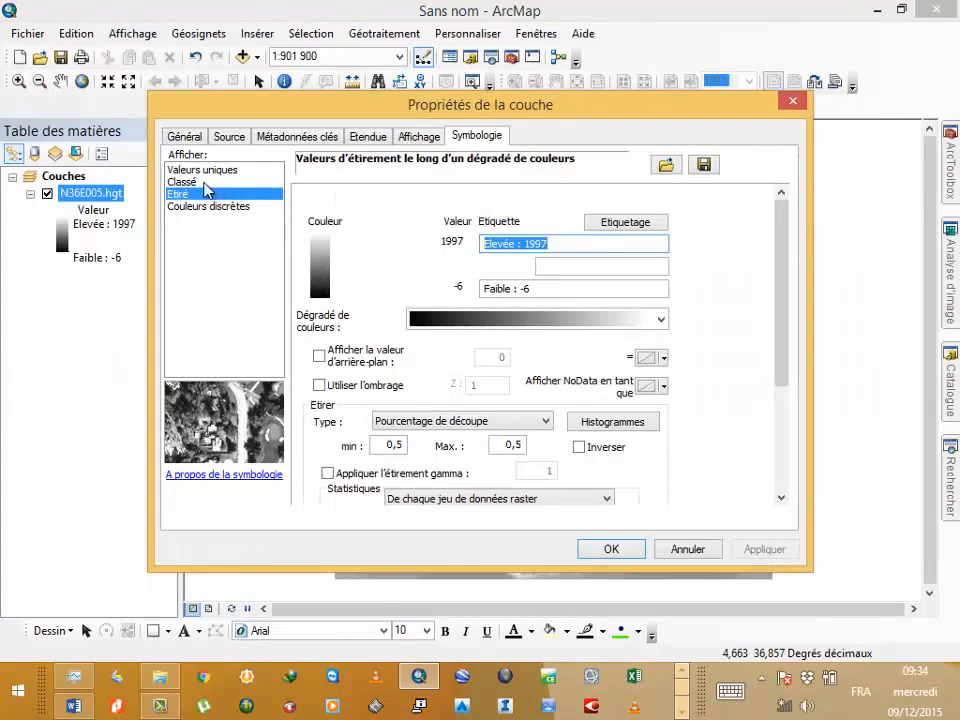
{"action": "left_click", "coordinate": [205, 182]}
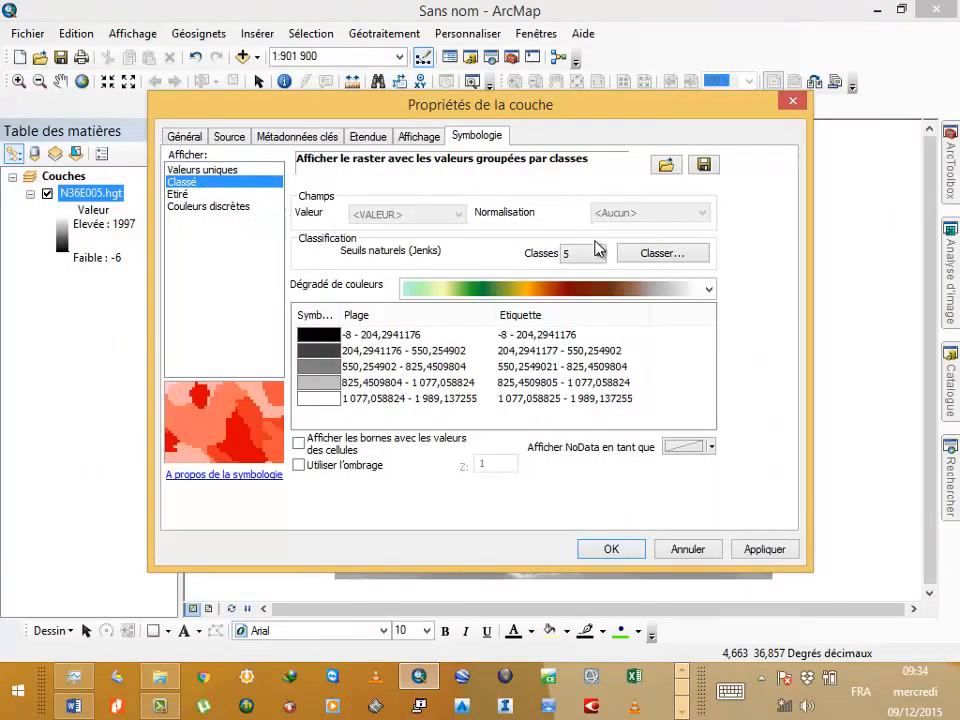
{"action": "left_click", "coordinate": [597, 253]}
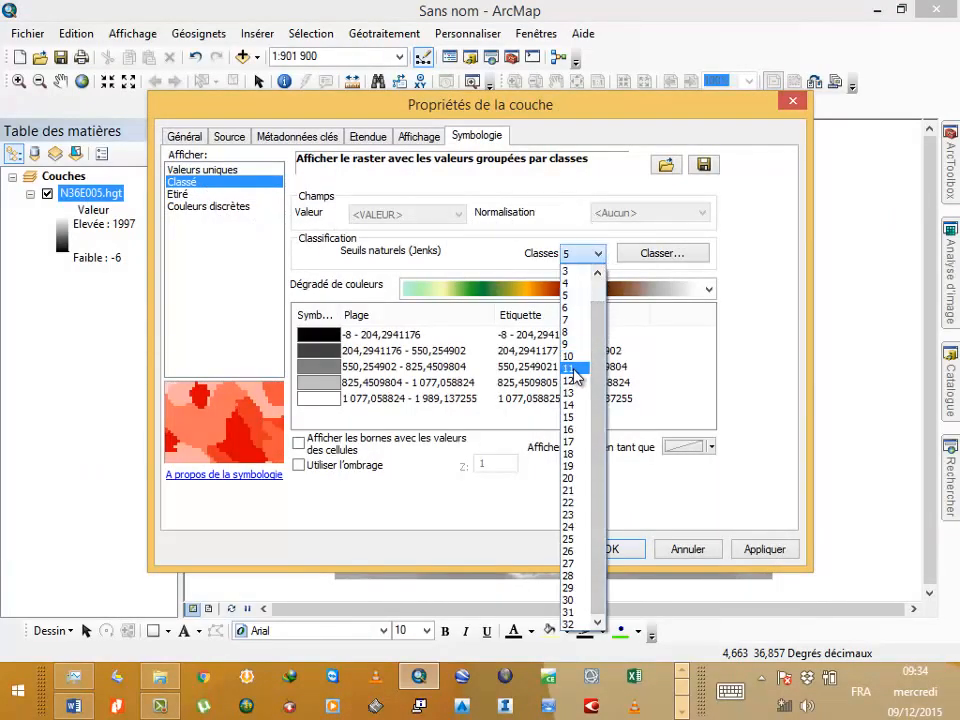
{"action": "left_click", "coordinate": [576, 368]}
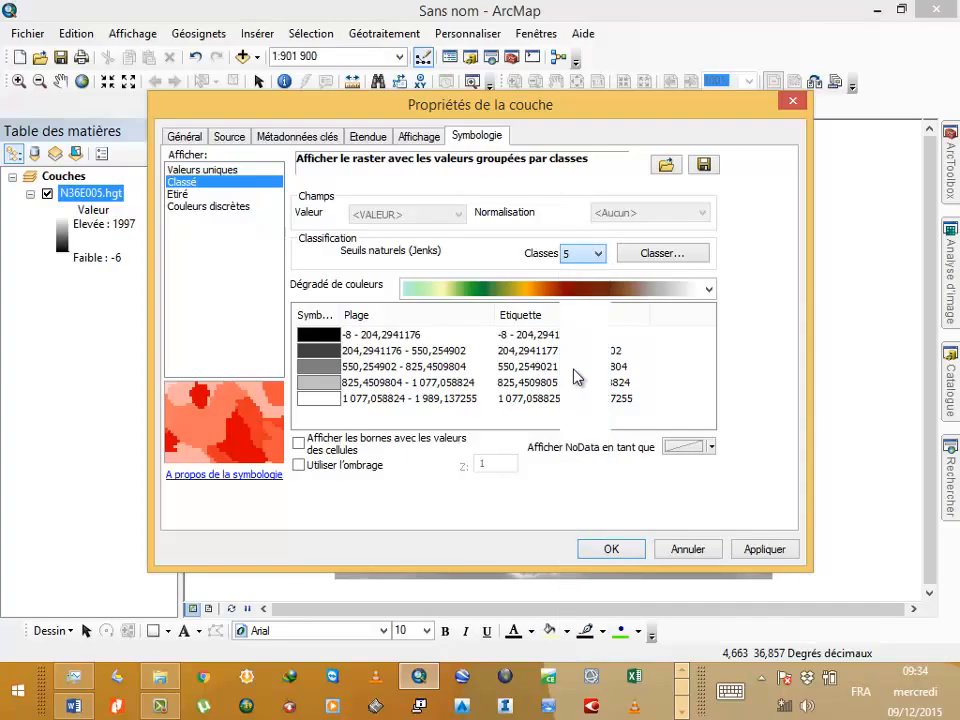
{"action": "left_click", "coordinate": [552, 292]}
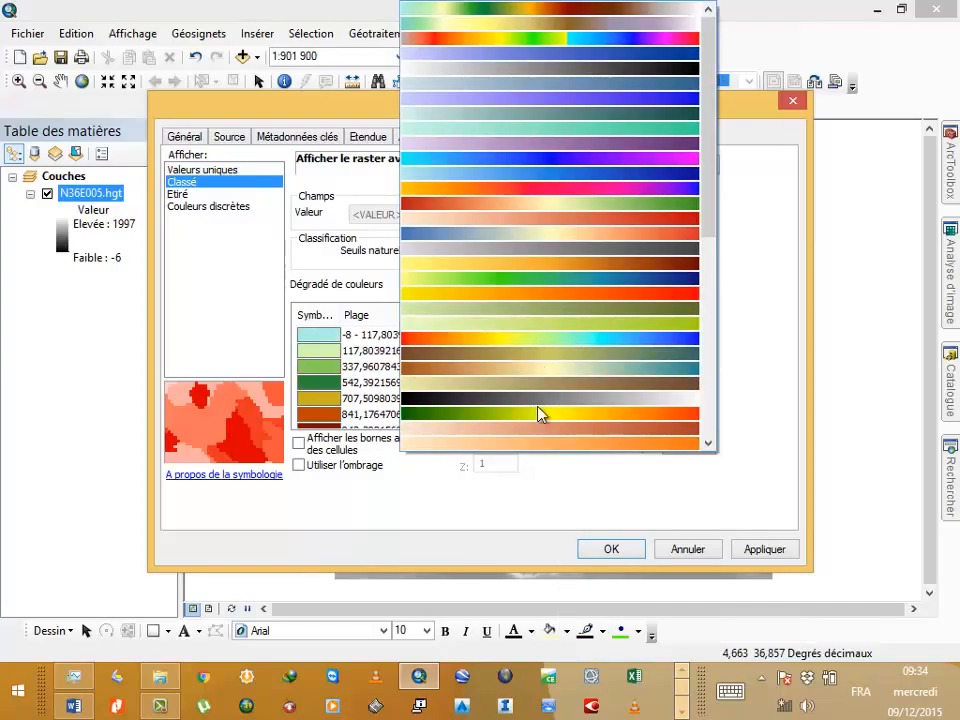
{"action": "left_click", "coordinate": [493, 514]}
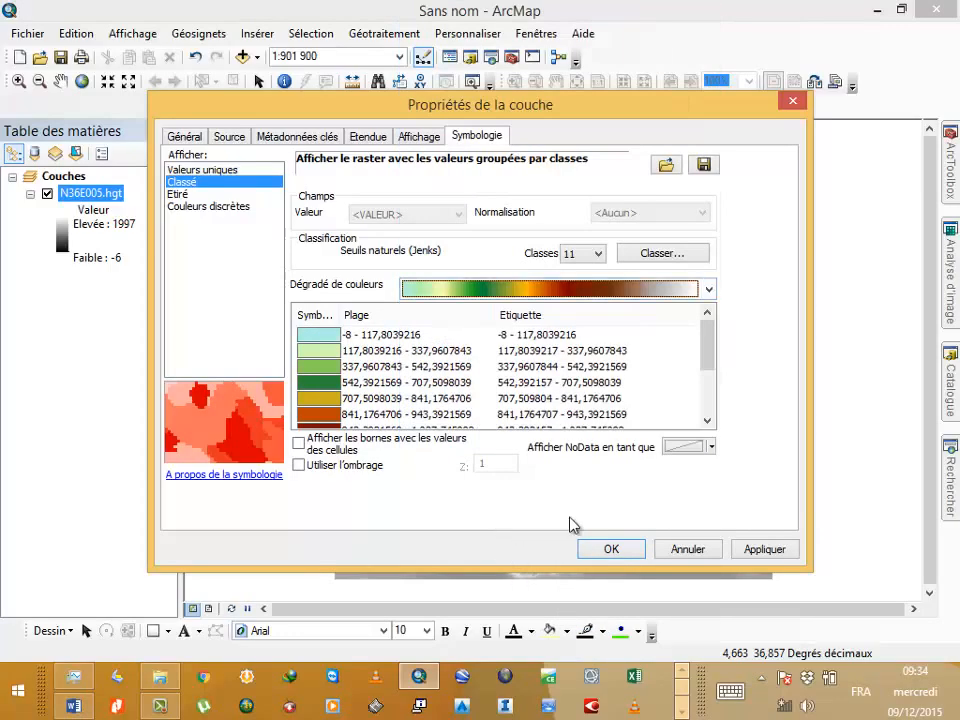
Format the class labels as numbers with 0 decimals and apply the classified symbology to the raster.
{"action": "left_click", "coordinate": [553, 368]}
{"action": "right_click", "coordinate": [553, 368]}
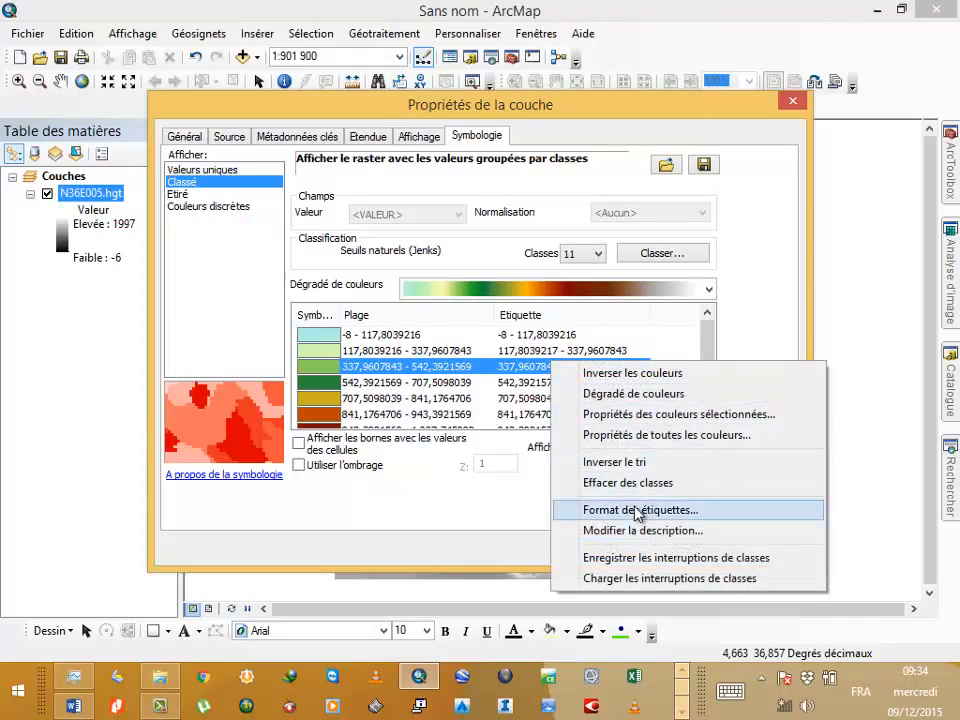
{"action": "left_click", "coordinate": [583, 509]}
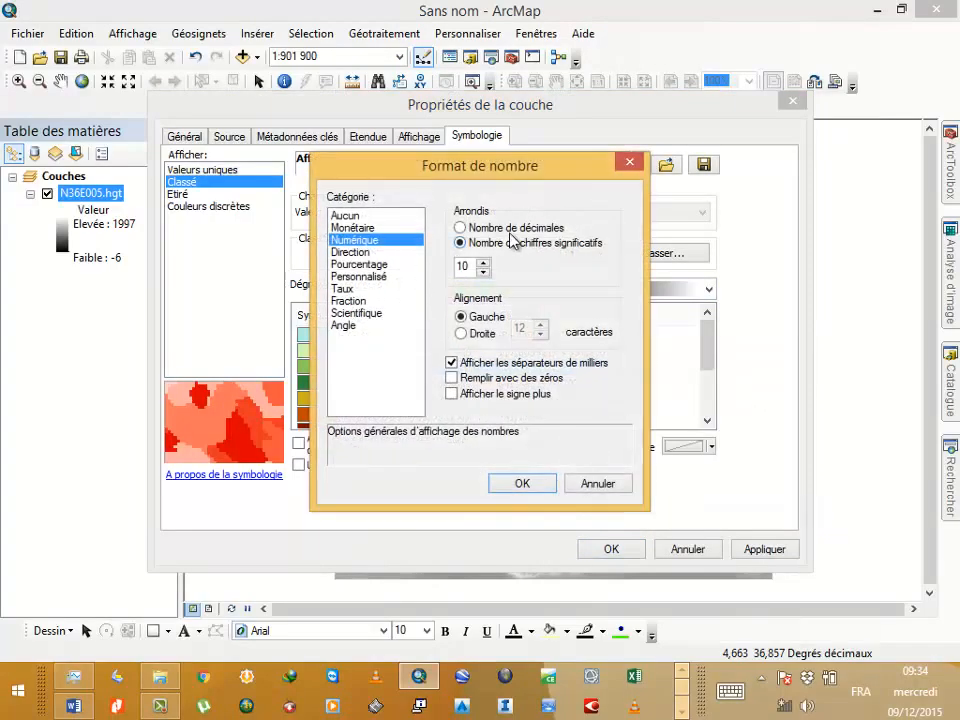
{"action": "left_click", "coordinate": [511, 231]}
{"action": "left_click_drag", "start_coordinate": [474, 270], "coordinate": [446, 268]}
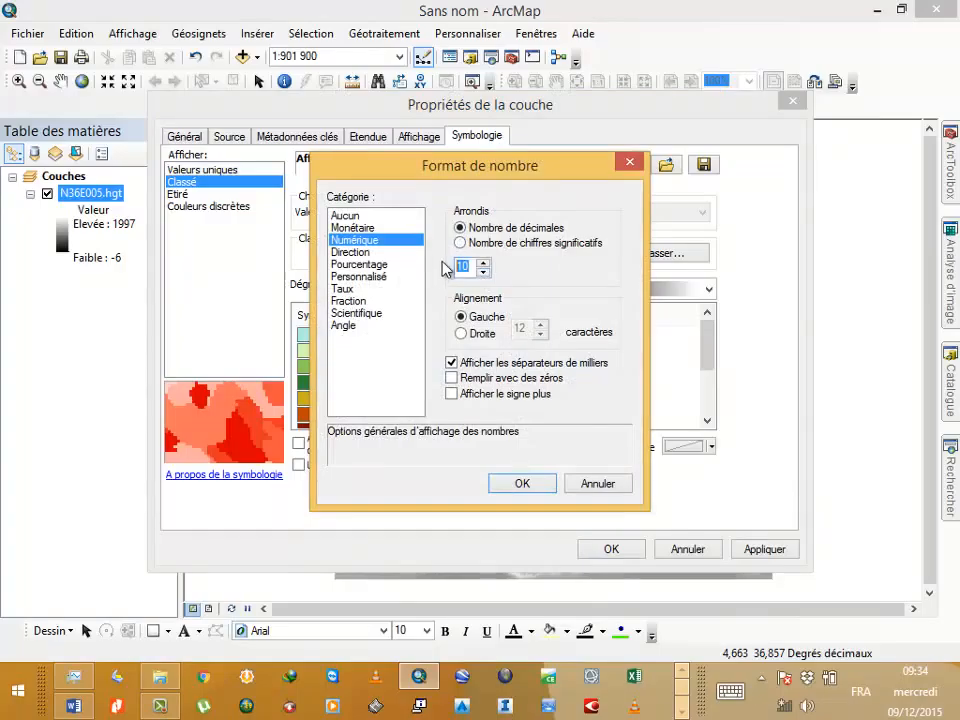
{"action": "type", "text": "0"}
{"action": "key", "text": "Return"}
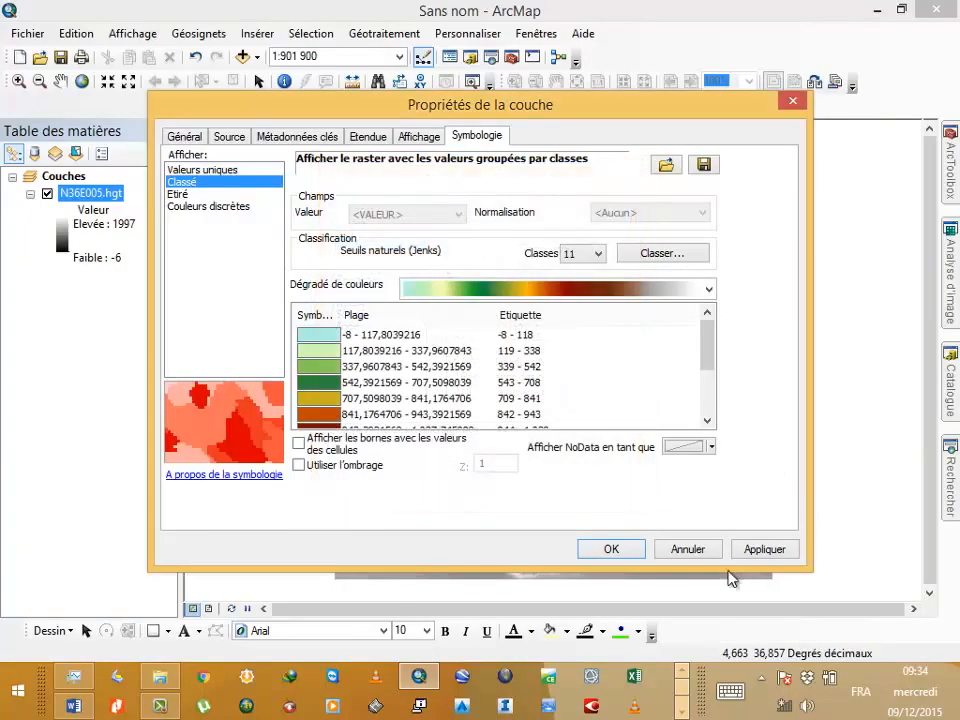
{"action": "left_click", "coordinate": [615, 549]}
Add the Communes.shp shapefile from the SHP folder to the map.
{"action": "scroll", "coordinate": [590, 358], "scroll_direction": "up", "scroll_amount": 3}
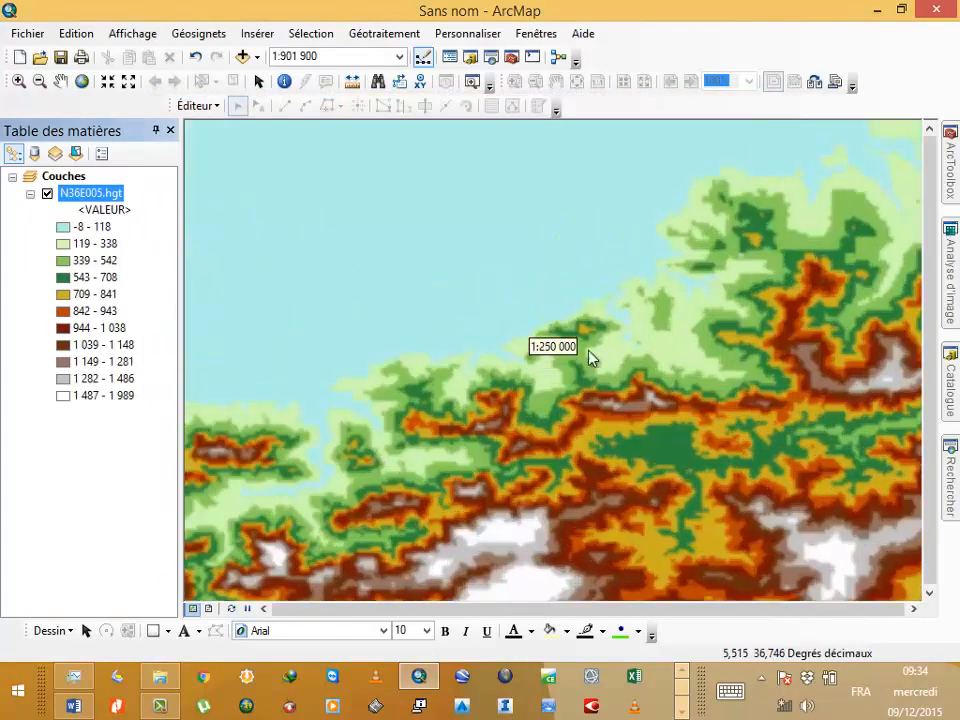
{"action": "left_click_drag", "start_coordinate": [594, 499], "coordinate": [525, 300]}
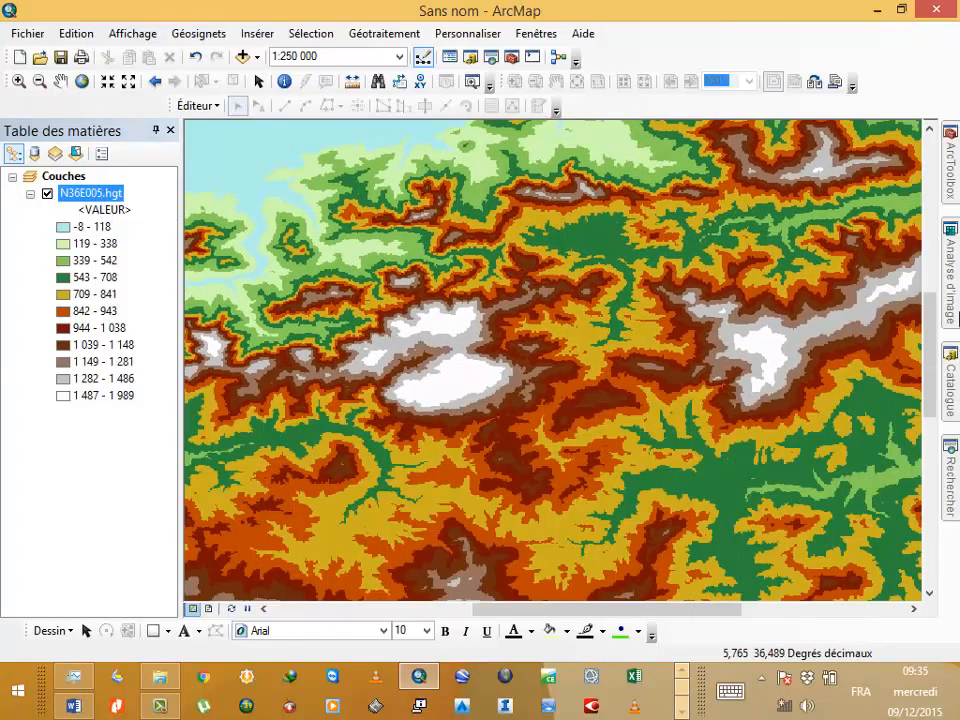
{"action": "mouse_move", "coordinate": [950, 380]}
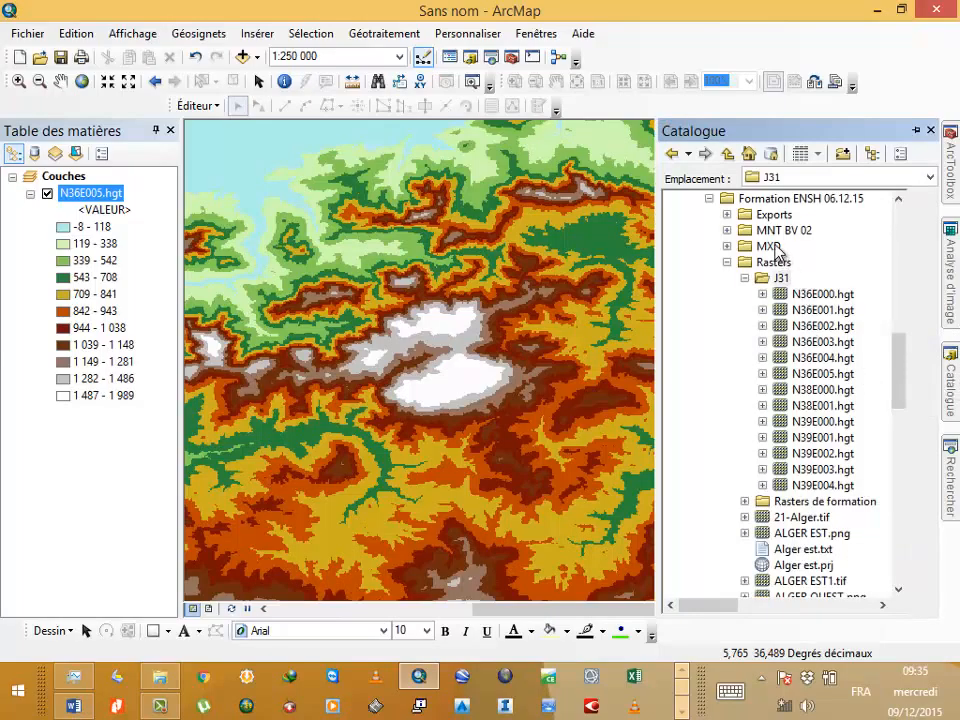
{"action": "scroll", "coordinate": [768, 506], "scroll_direction": "down", "scroll_amount": 6}
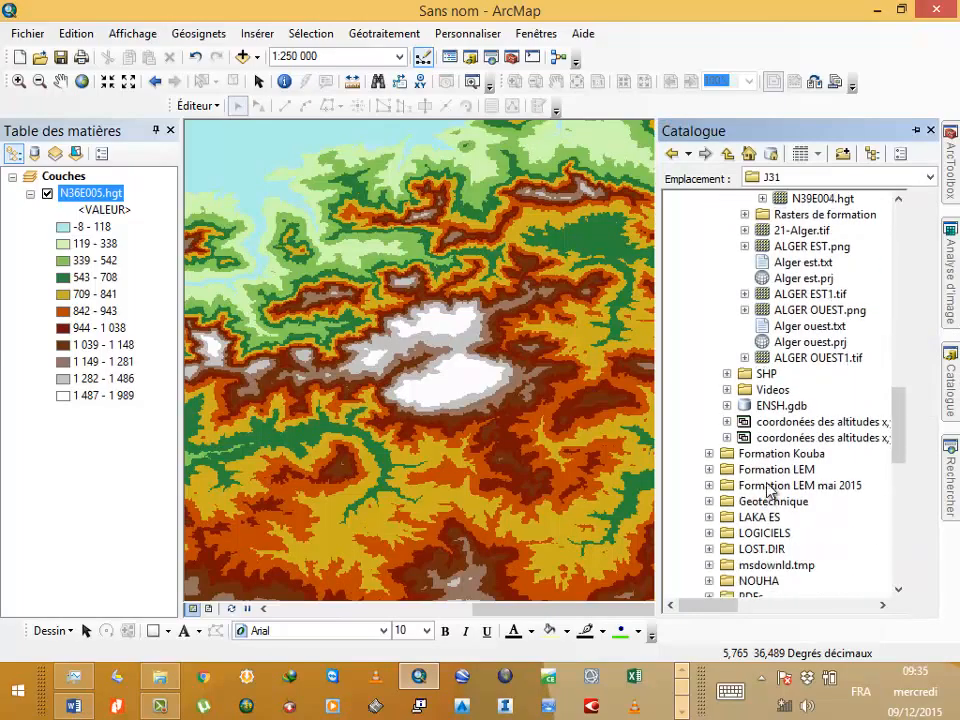
{"action": "left_click", "coordinate": [750, 373]}
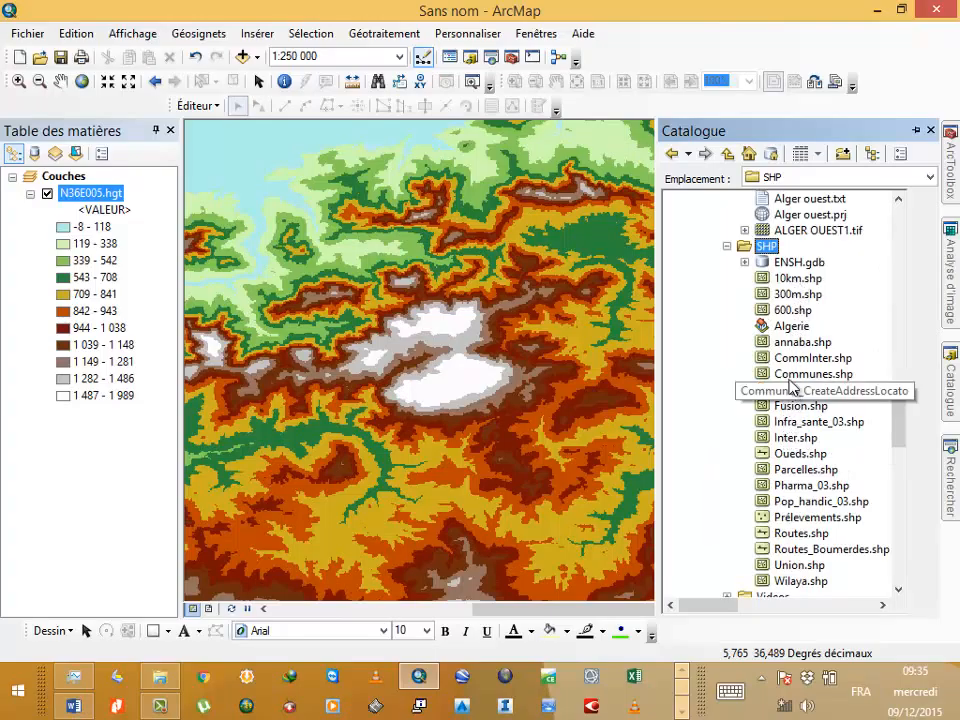
{"action": "left_click_drag", "start_coordinate": [787, 380], "coordinate": [375, 381]}
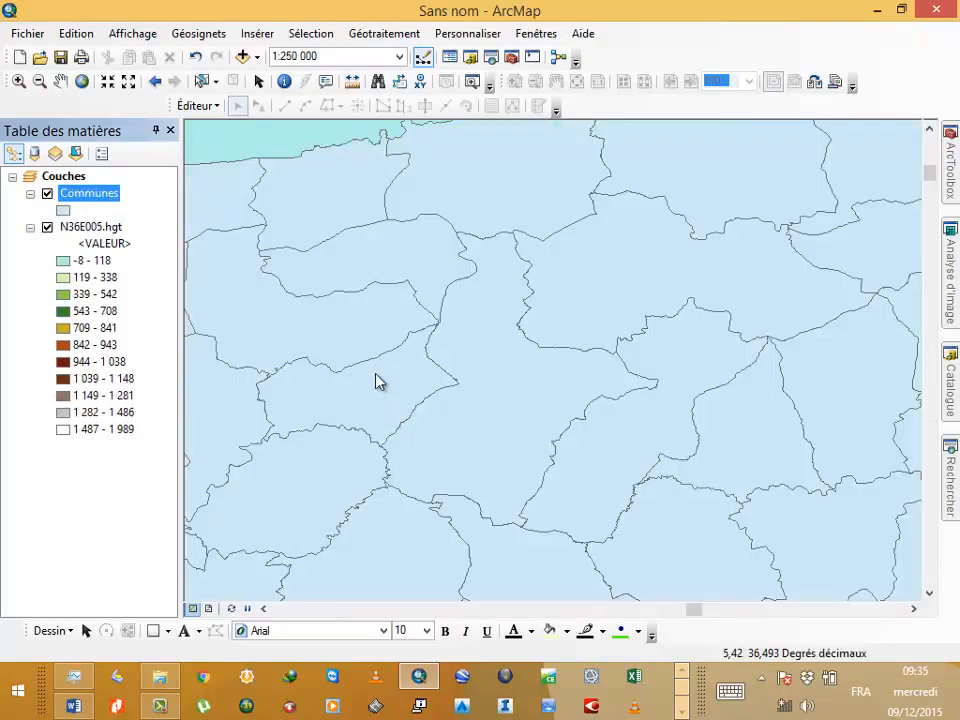
Symbolize the Communes layer with the hollow Creux style and a red outline 2 wide.
{"action": "left_click", "coordinate": [64, 211]}
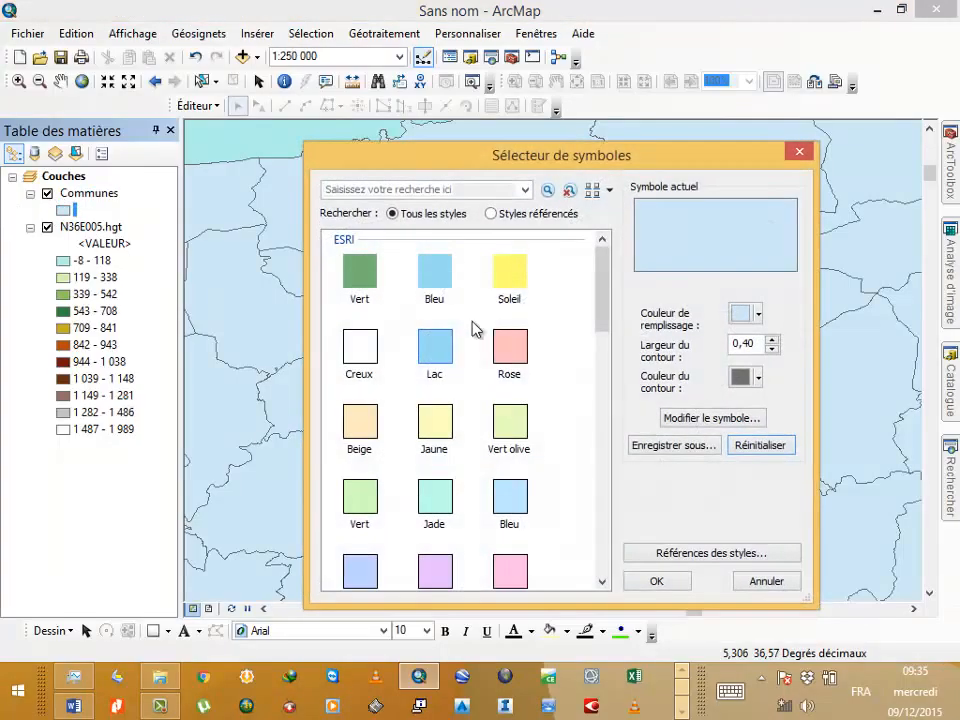
{"action": "left_click", "coordinate": [362, 350]}
{"action": "left_click", "coordinate": [748, 377]}
{"action": "left_click", "coordinate": [754, 460]}
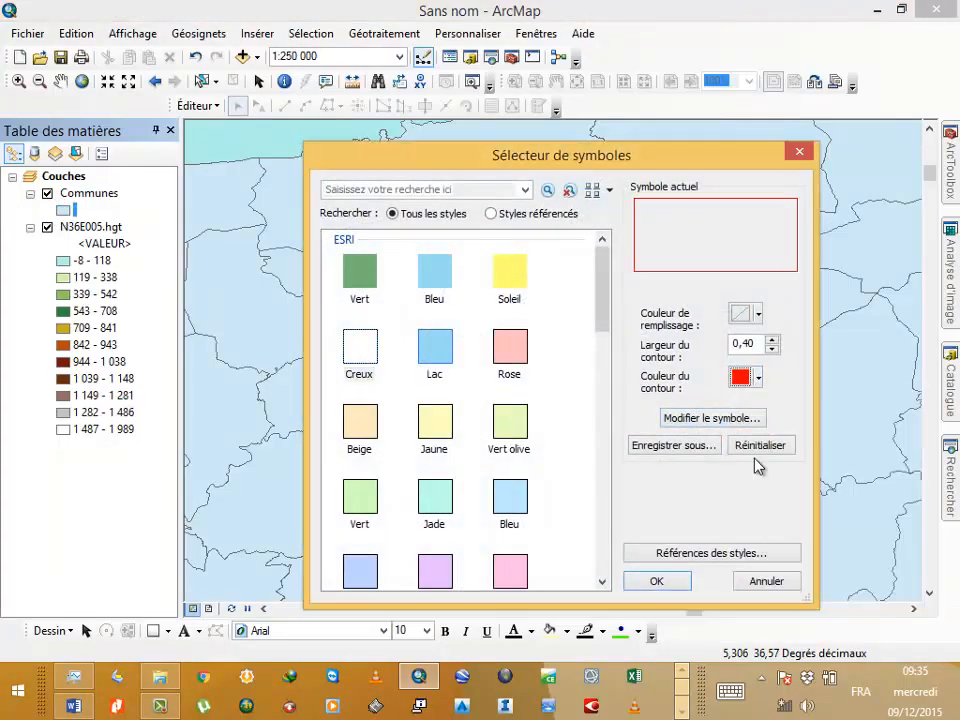
{"action": "left_click", "coordinate": [772, 338]}
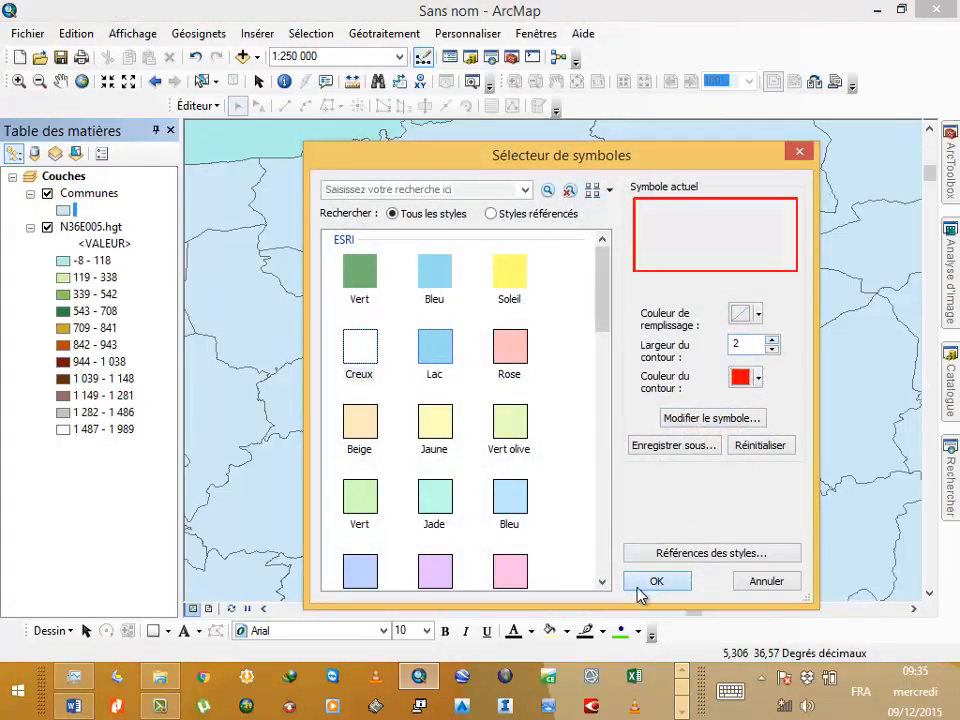
{"action": "left_click", "coordinate": [645, 581]}
Change the Communes layer's outline colour to black.
{"action": "scroll", "coordinate": [471, 325], "scroll_direction": "down", "scroll_amount": 3}
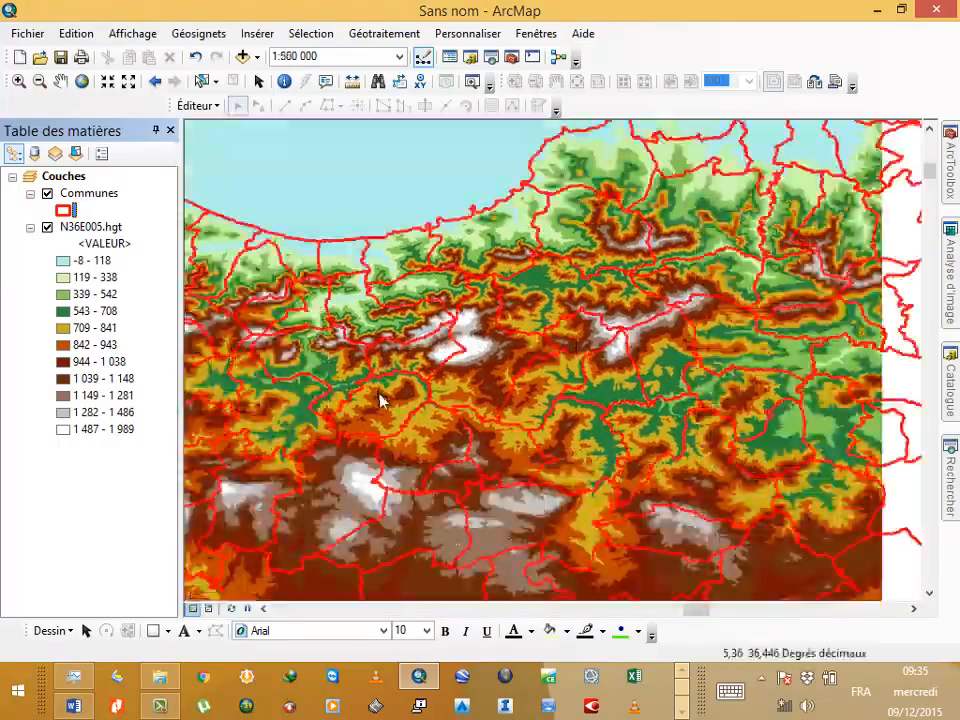
{"action": "left_click", "coordinate": [63, 211]}
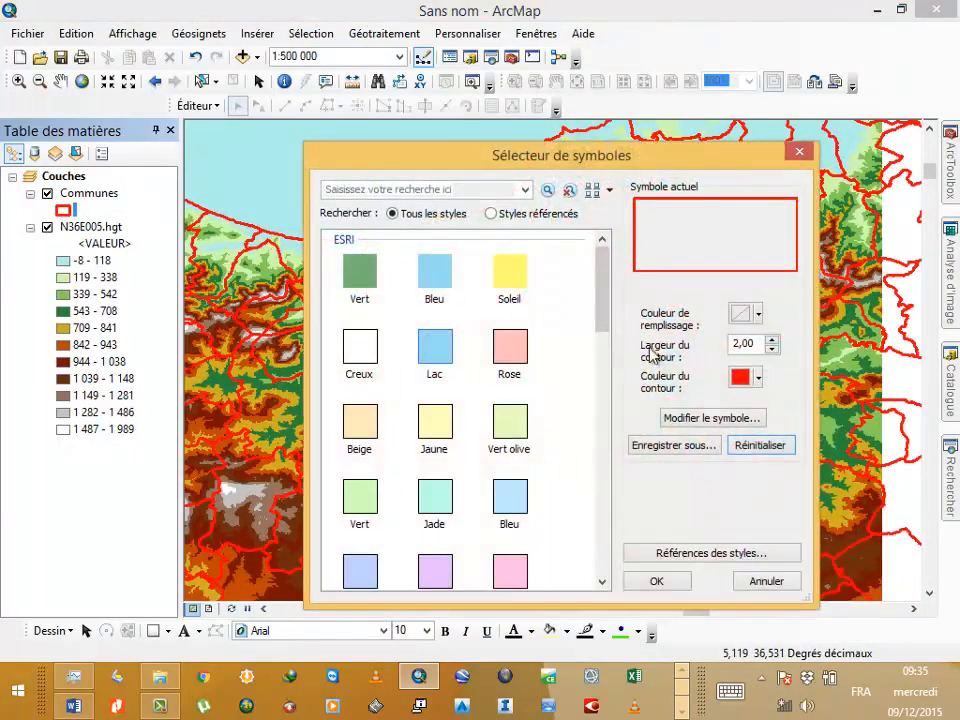
{"action": "left_click", "coordinate": [758, 377]}
{"action": "left_click", "coordinate": [739, 581]}
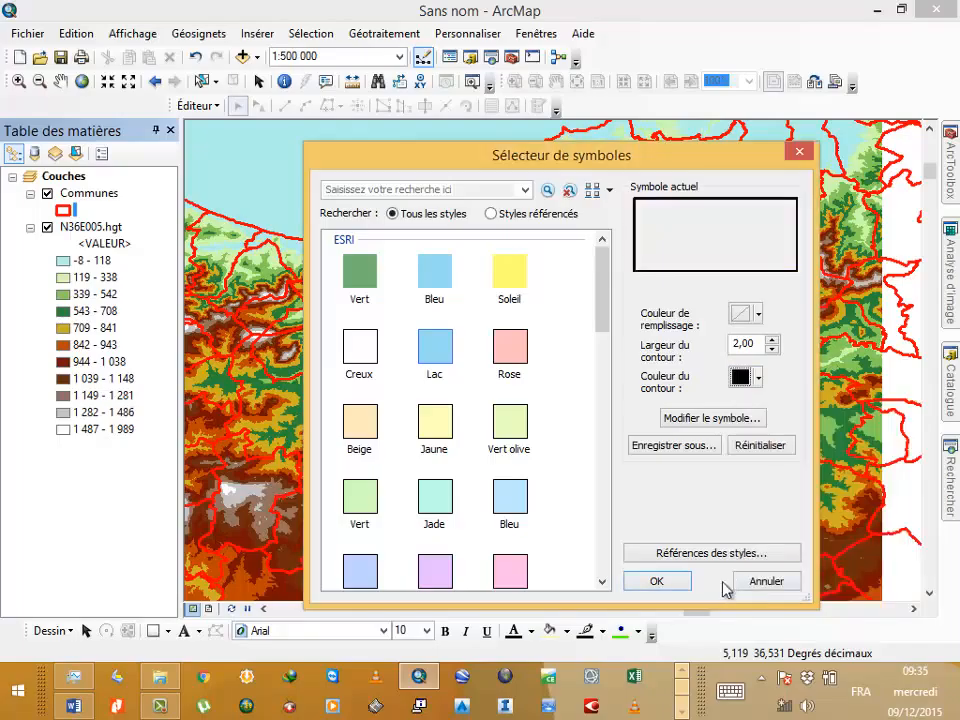
{"action": "left_click", "coordinate": [670, 579]}
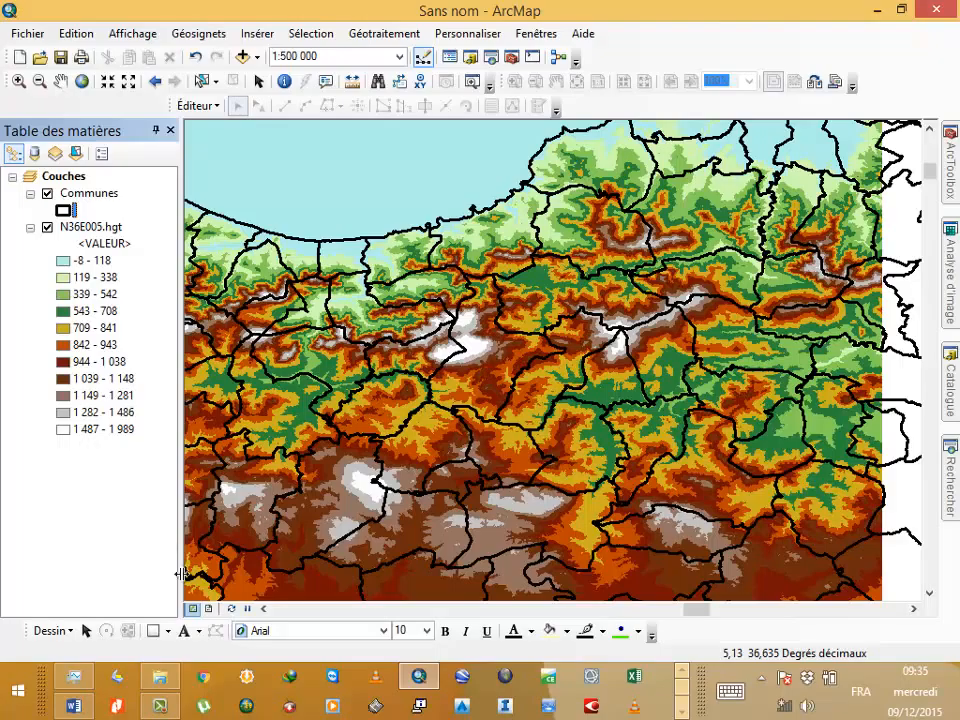
Insert a legend of the Communes and N36E005.hgt layers in the layout with default settings and place it beside the page.
{"action": "left_click", "coordinate": [209, 608]}
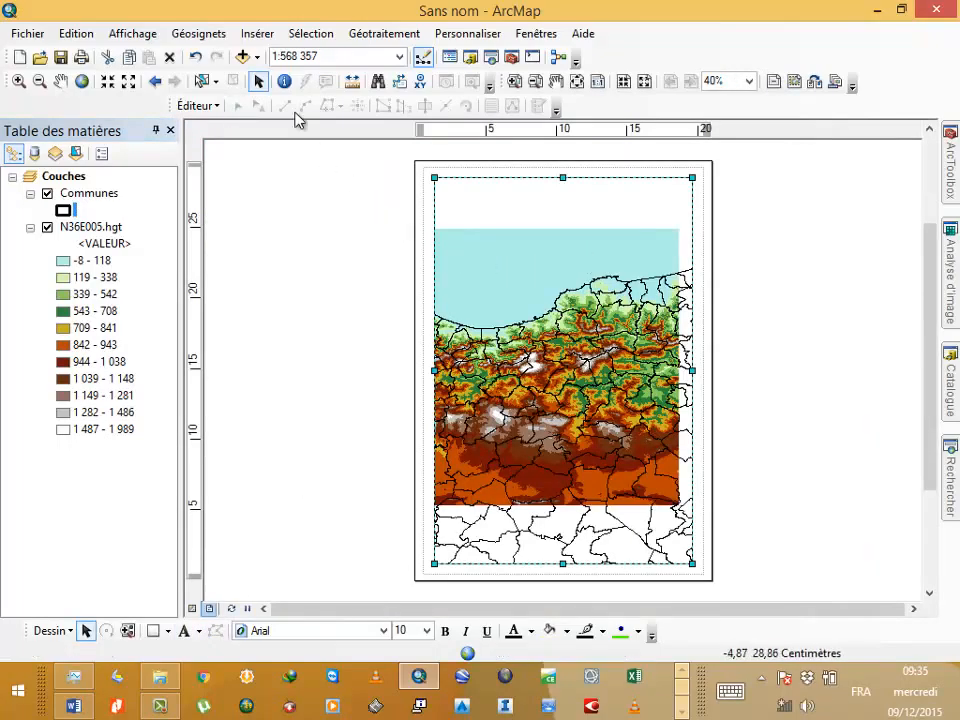
{"action": "left_click", "coordinate": [257, 34]}
{"action": "left_click", "coordinate": [290, 168]}
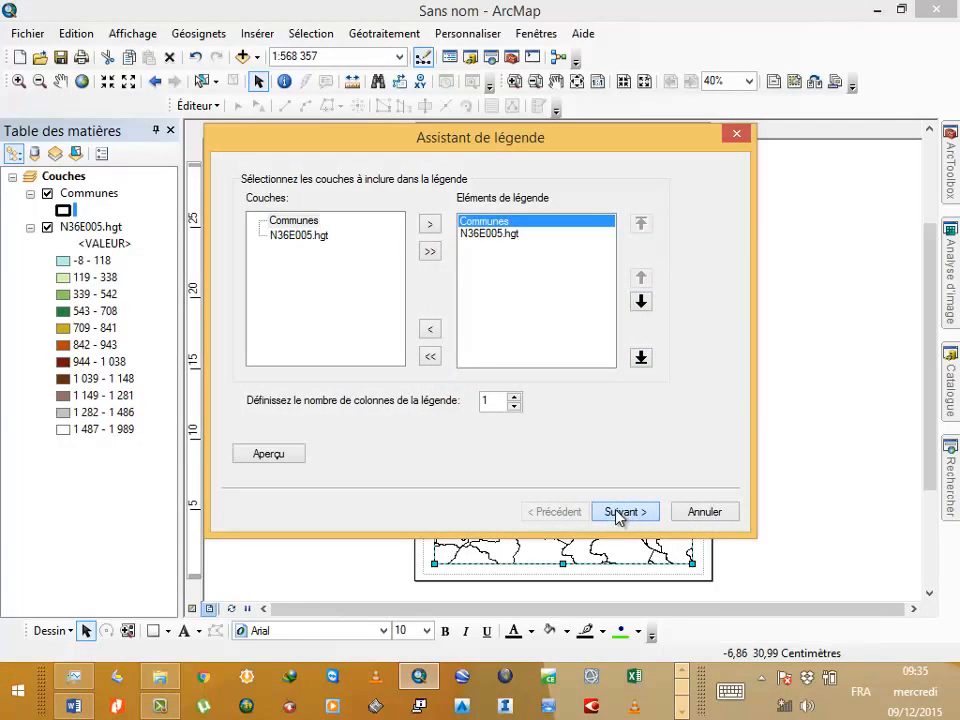
{"action": "left_click", "coordinate": [618, 512]}
{"action": "left_click", "coordinate": [618, 512]}
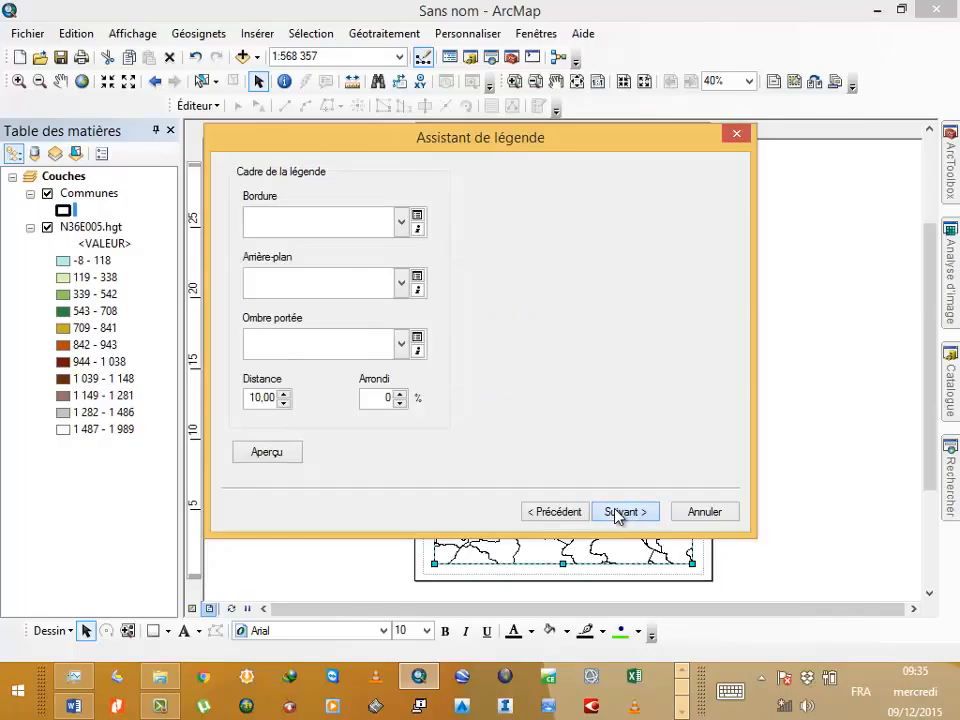
{"action": "left_click", "coordinate": [618, 512]}
{"action": "left_click", "coordinate": [618, 512]}
{"action": "left_click", "coordinate": [620, 512]}
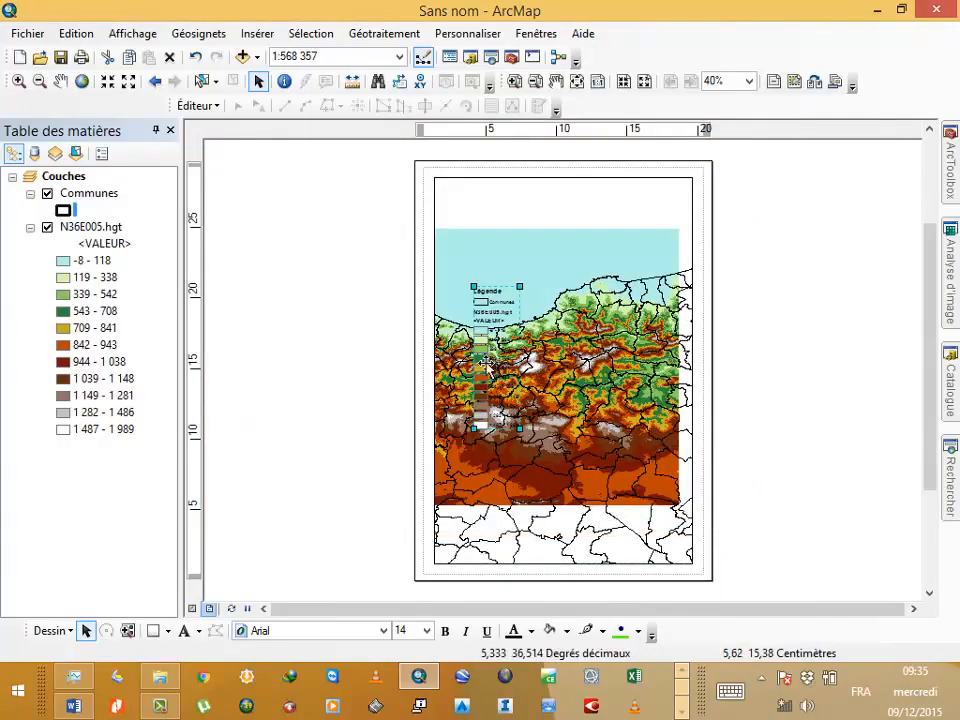
{"action": "left_click_drag", "start_coordinate": [496, 368], "coordinate": [353, 367]}
{"action": "scroll", "coordinate": [350, 364], "scroll_direction": "up", "scroll_amount": 4}
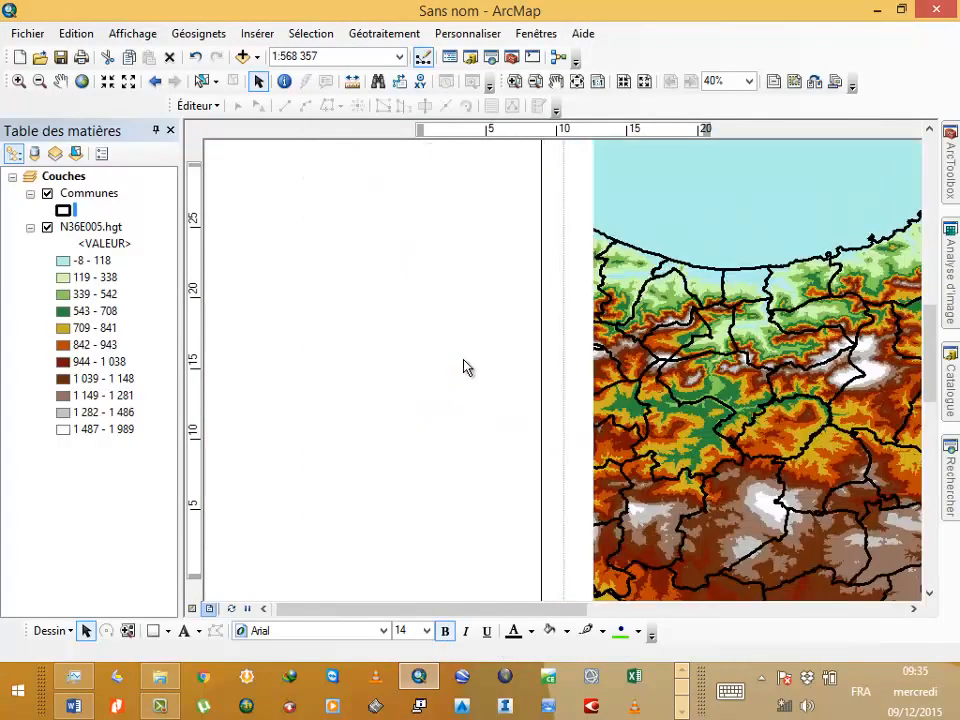
Rename the raster's <VALEUR> legend heading as Altitudes (m).
{"action": "left_click", "coordinate": [103, 244]}
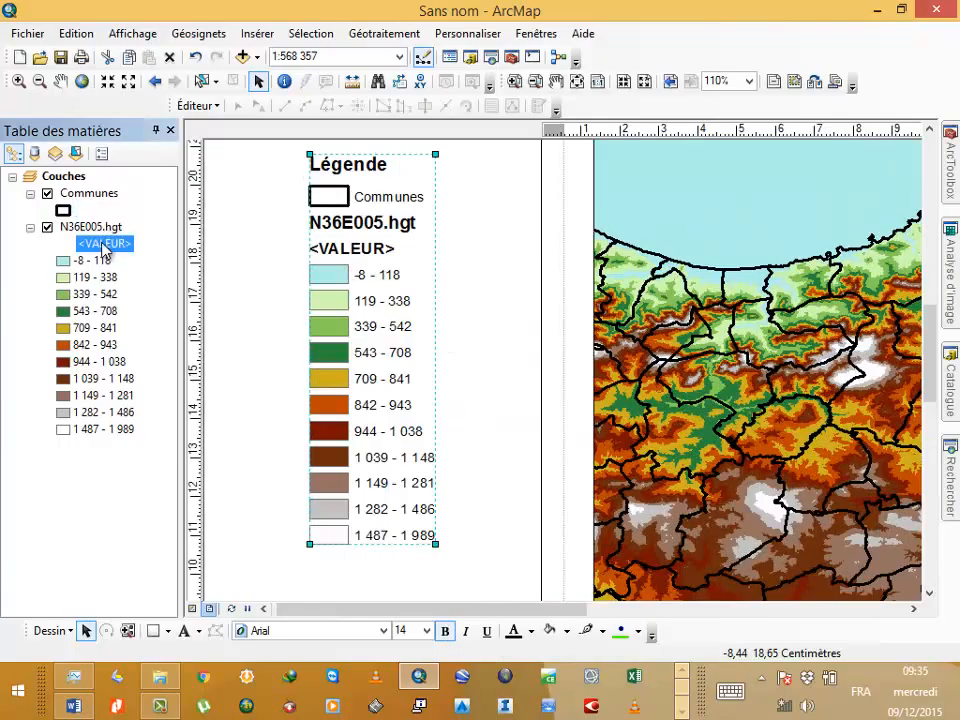
{"action": "left_click", "coordinate": [103, 247]}
{"action": "type", "text": "Altitudes (m"}
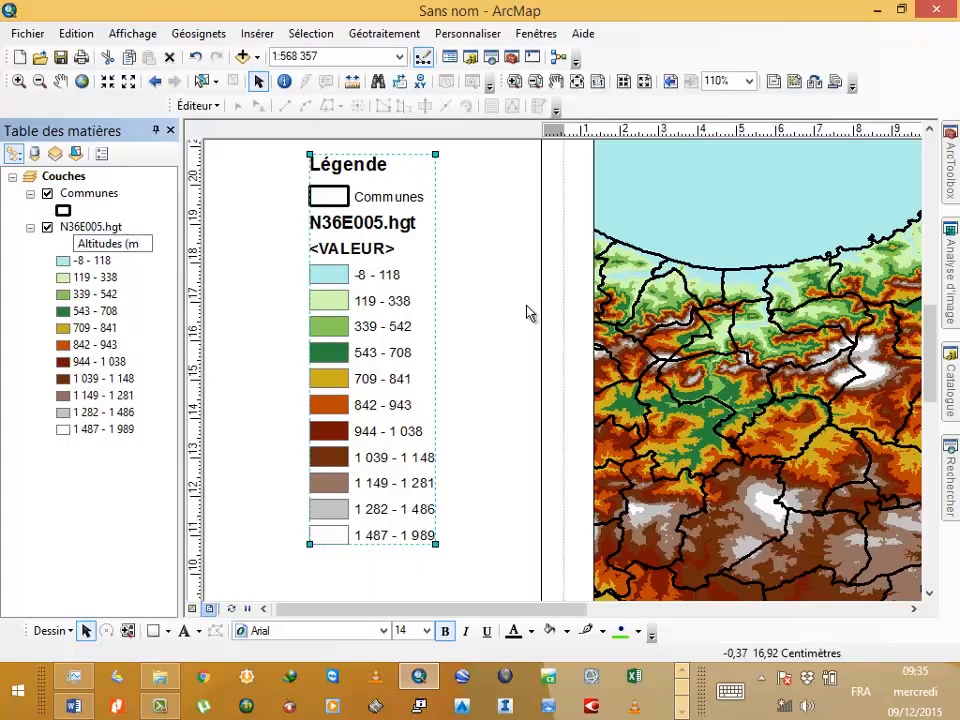
{"action": "key", "text": "Return"}
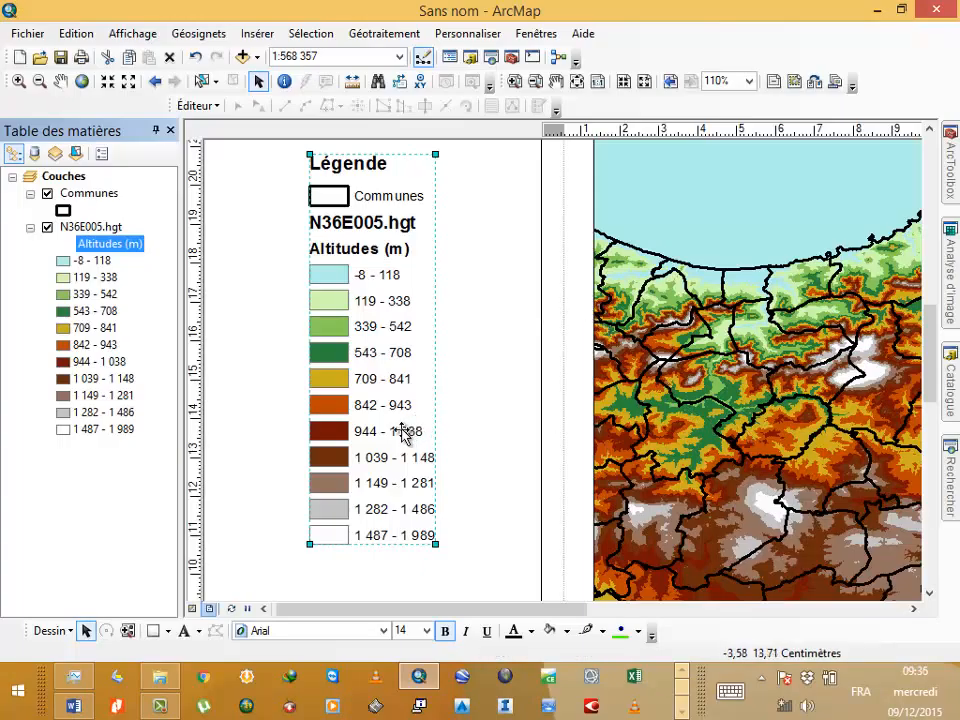
Reclassify the N36E005.hgt raster symbology into 7 classes with the dark green to yellow to red colour ramp.
{"action": "right_click", "coordinate": [108, 234]}
{"action": "left_click", "coordinate": [152, 508]}
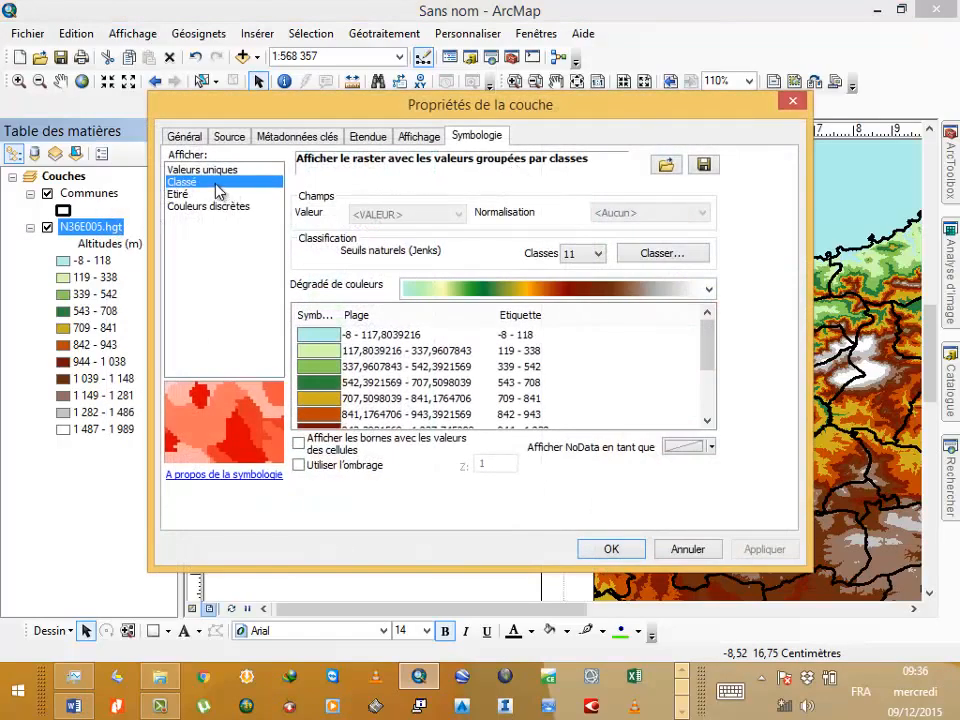
{"action": "left_click", "coordinate": [600, 254]}
{"action": "left_click", "coordinate": [580, 343]}
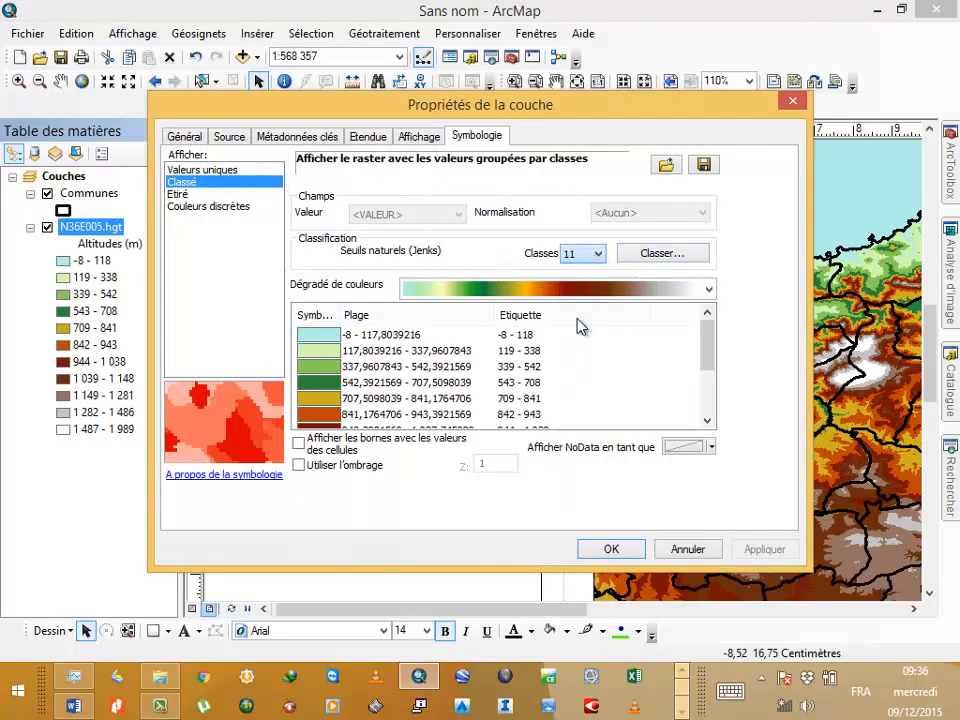
{"action": "left_click", "coordinate": [616, 293]}
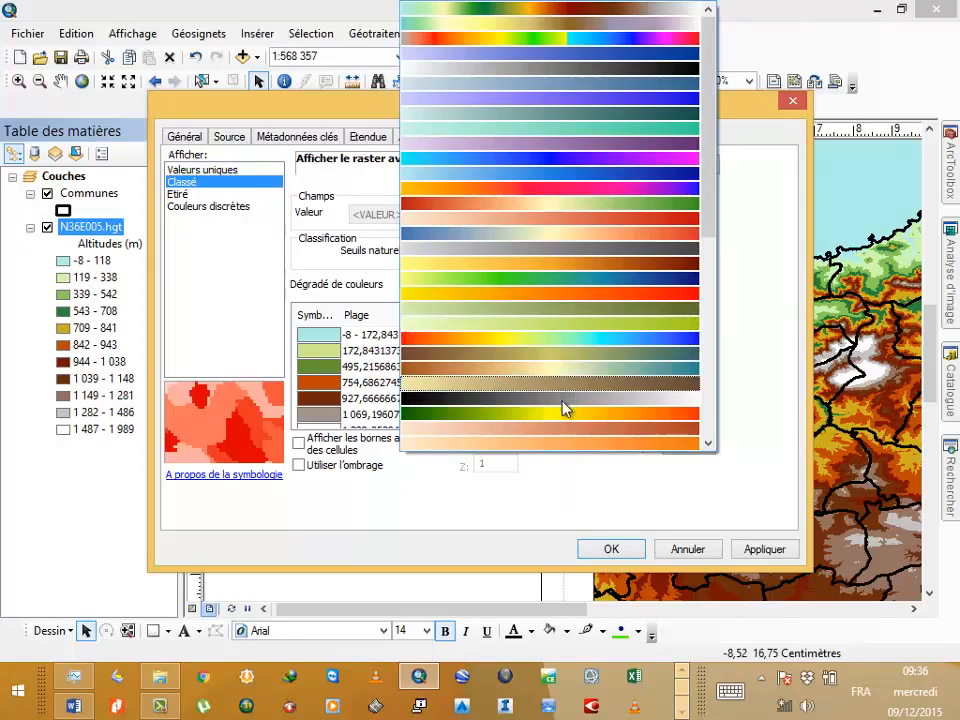
{"action": "left_click", "coordinate": [530, 414]}
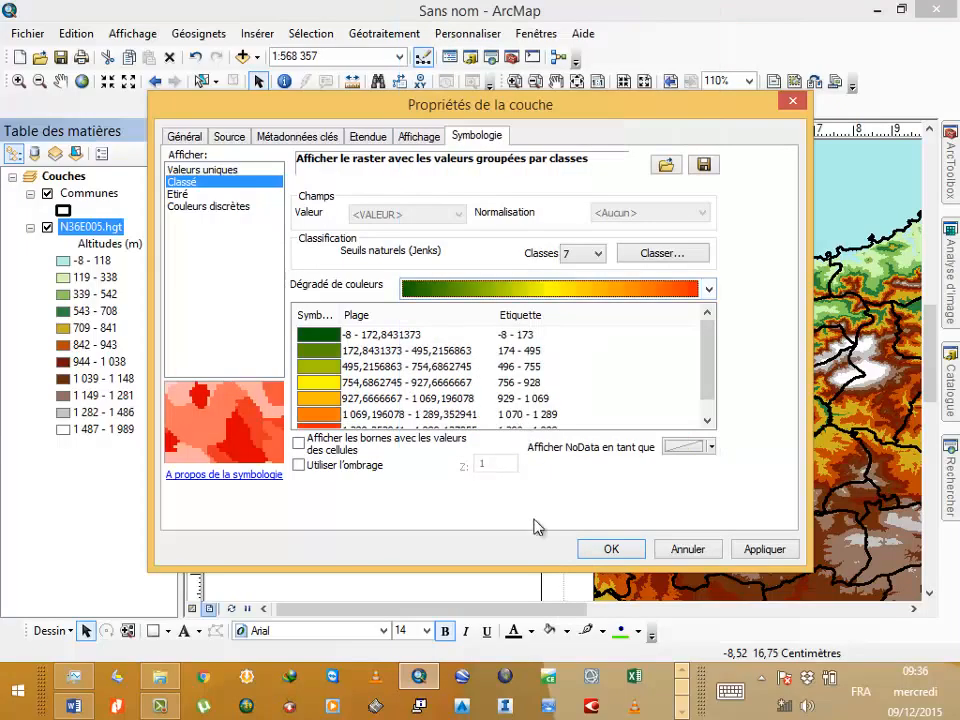
{"action": "left_click", "coordinate": [600, 550]}
Return to the data view and examine the reclassified elevations against the commune boundaries along the coast.
{"action": "left_click_drag", "start_coordinate": [743, 482], "coordinate": [268, 403]}
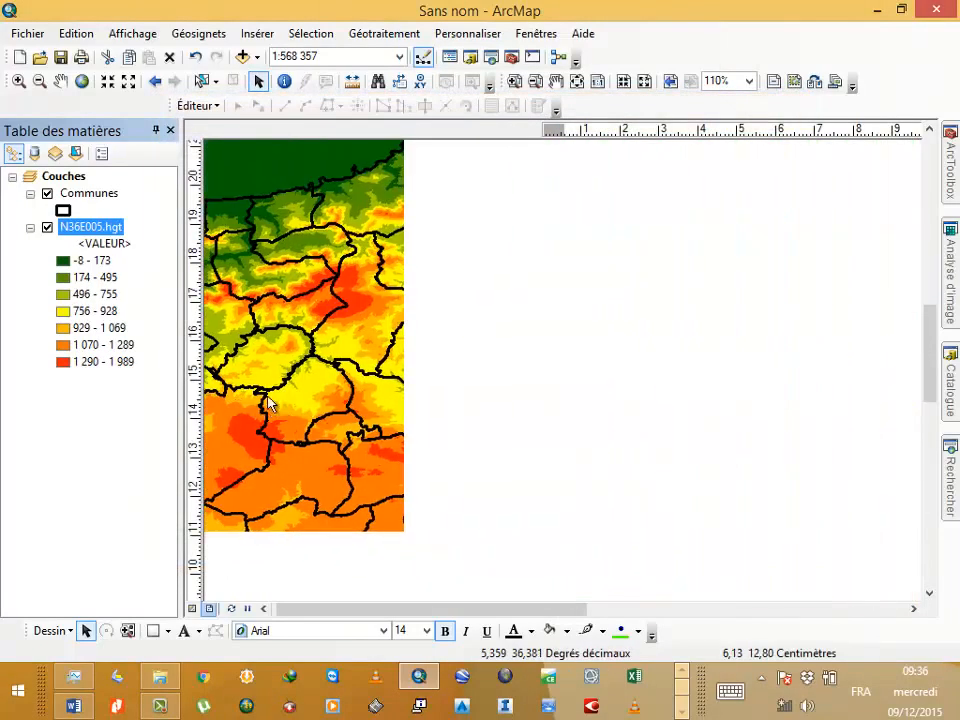
{"action": "left_click", "coordinate": [192, 609]}
{"action": "scroll", "coordinate": [545, 350], "scroll_direction": "down", "scroll_amount": 2}
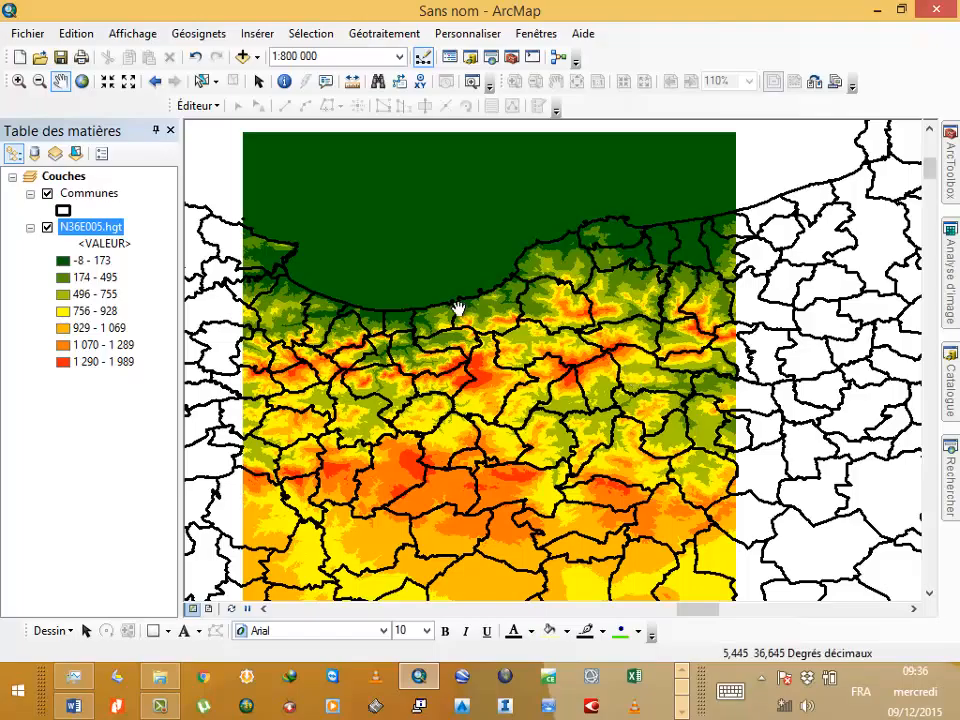
{"action": "scroll", "coordinate": [456, 315], "scroll_direction": "up", "scroll_amount": 2}
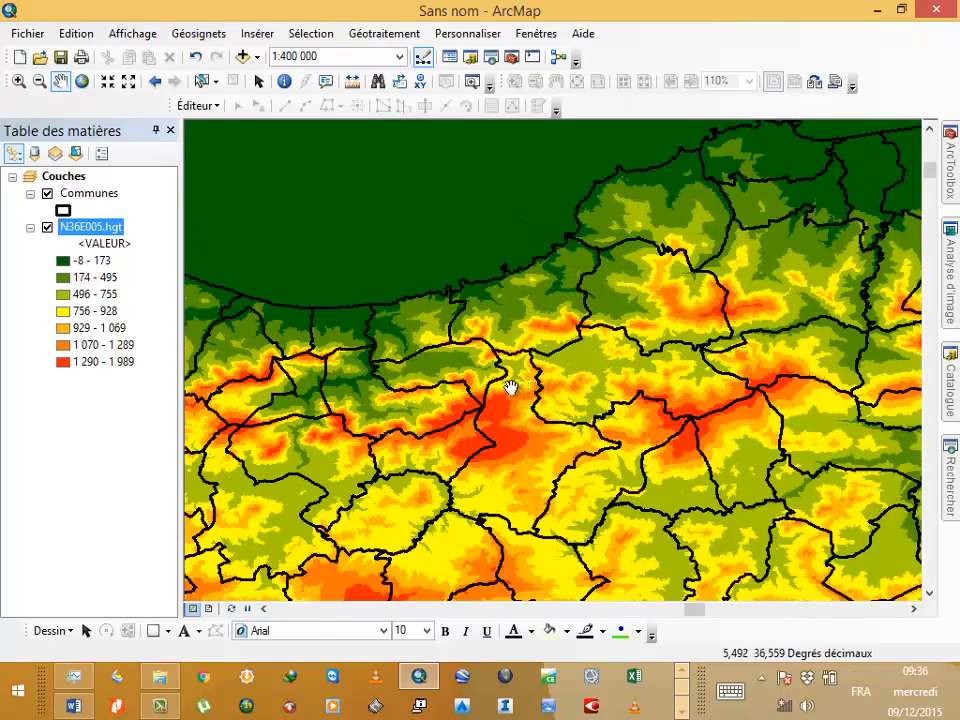
{"action": "scroll", "coordinate": [489, 350], "scroll_direction": "up", "scroll_amount": 1}
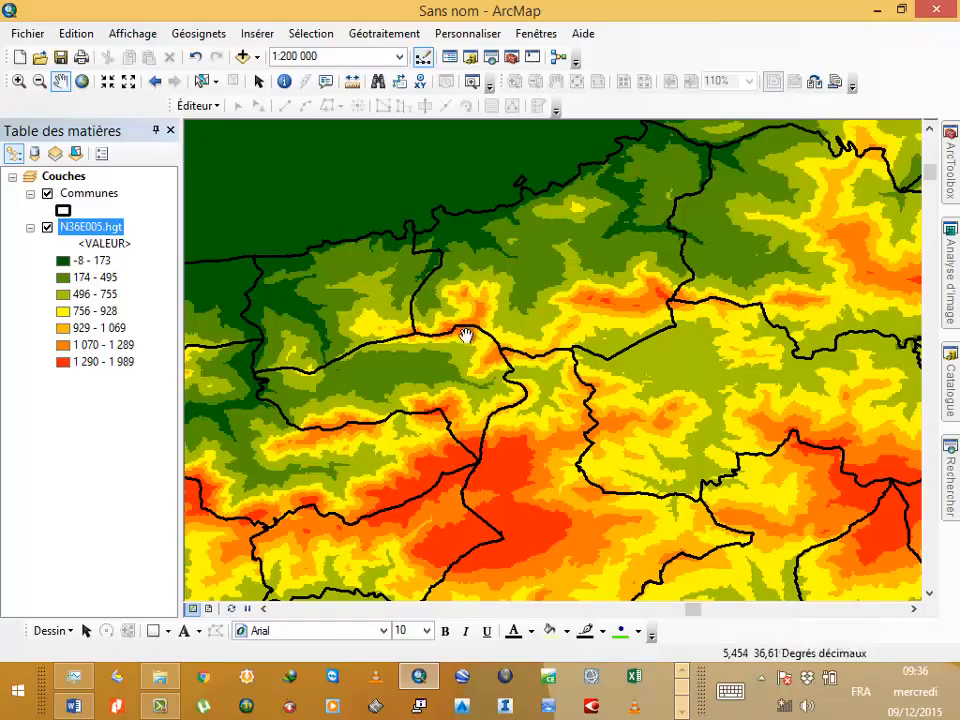
{"action": "scroll", "coordinate": [456, 362], "scroll_direction": "down", "scroll_amount": 3}
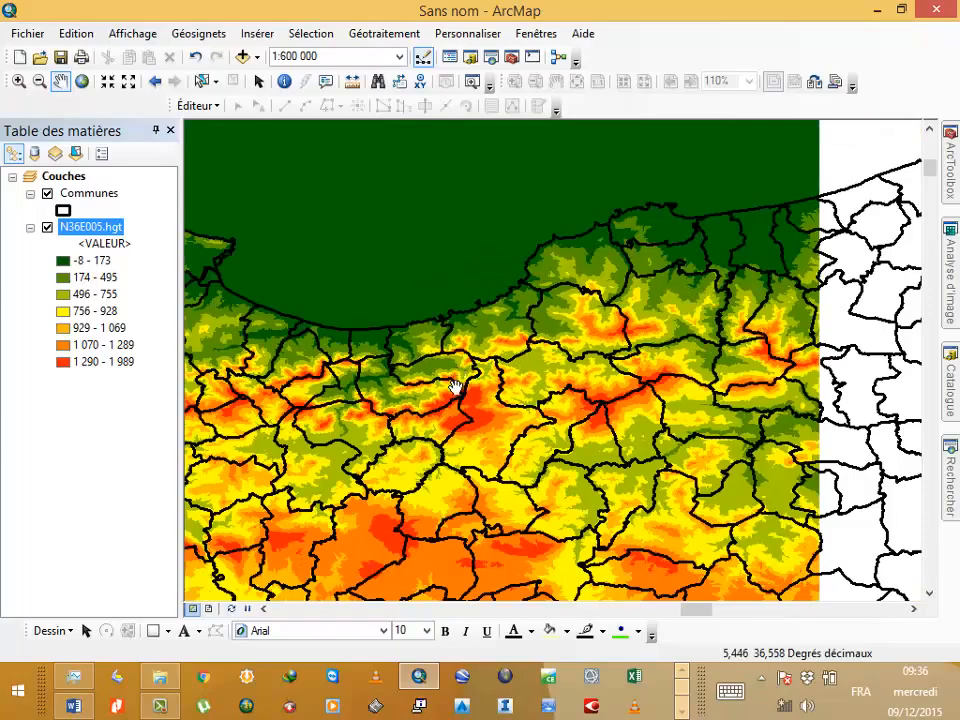
{"action": "left_click_drag", "start_coordinate": [475, 400], "coordinate": [598, 321]}
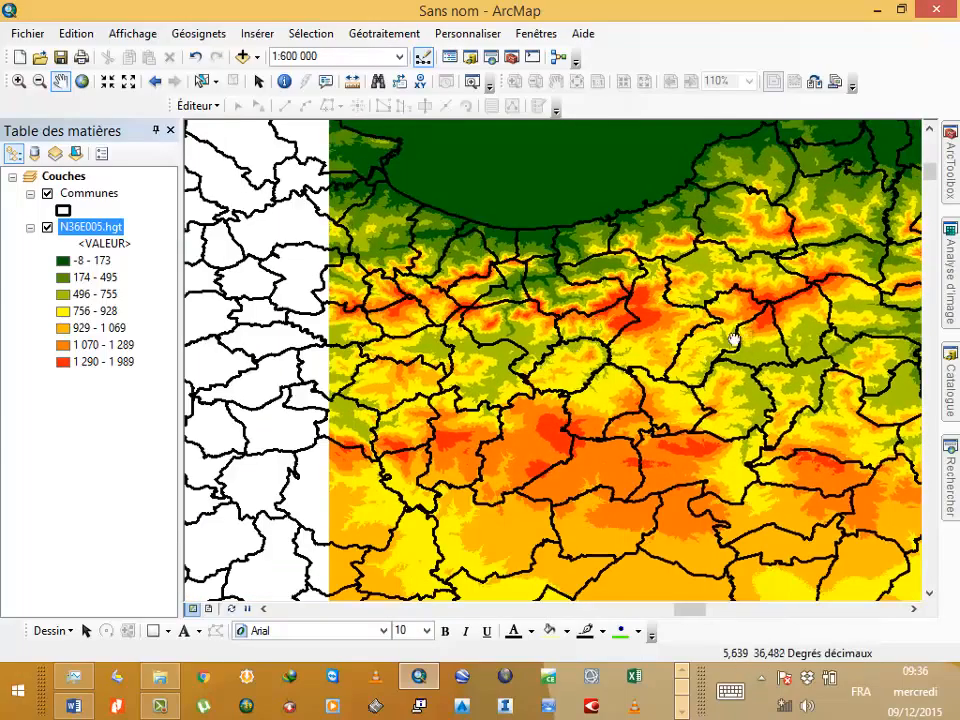
{"action": "left_click_drag", "start_coordinate": [731, 336], "coordinate": [607, 353]}
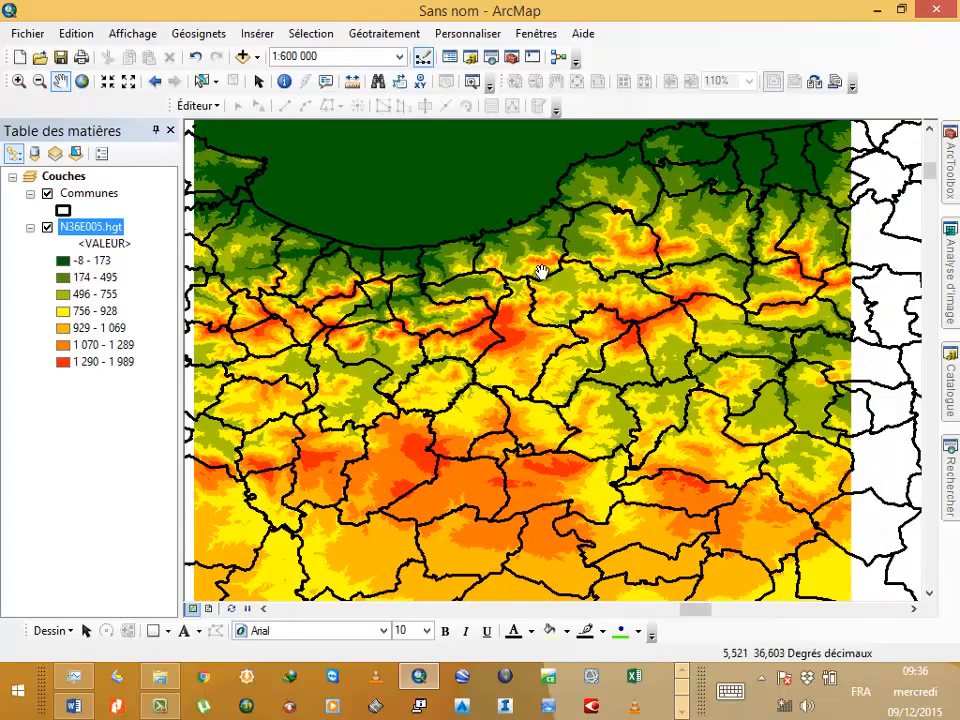
Select the communes in a rectangle along the central coast, export them as Littoral.shp in the SHP folder and add the result to the map.
{"action": "left_click", "coordinate": [201, 81]}
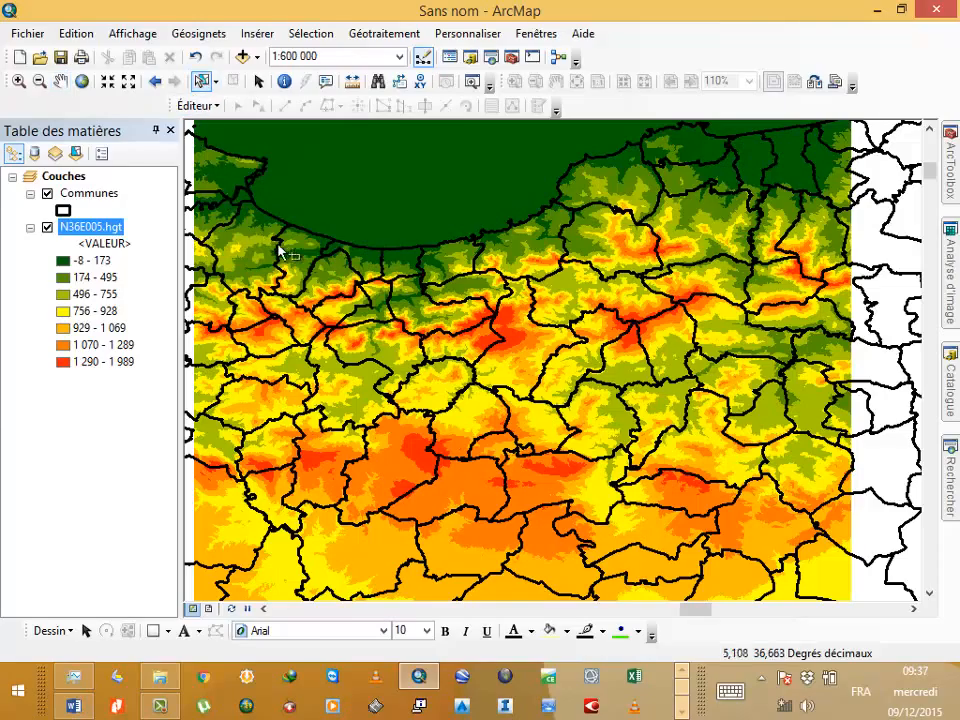
{"action": "left_click_drag", "start_coordinate": [366, 275], "coordinate": [565, 402]}
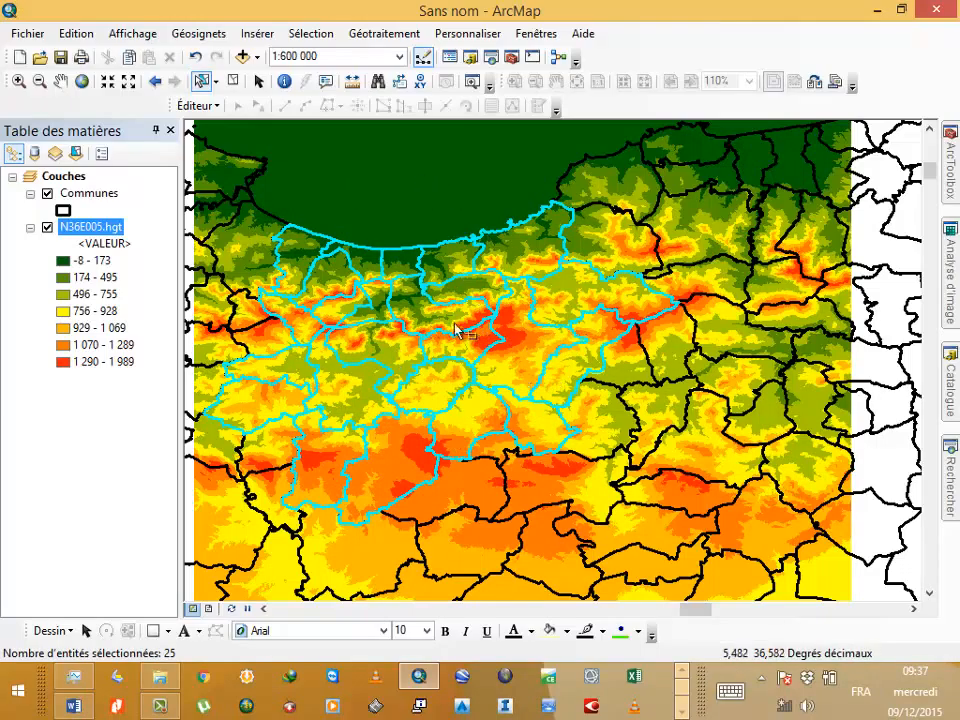
{"action": "right_click", "coordinate": [113, 197]}
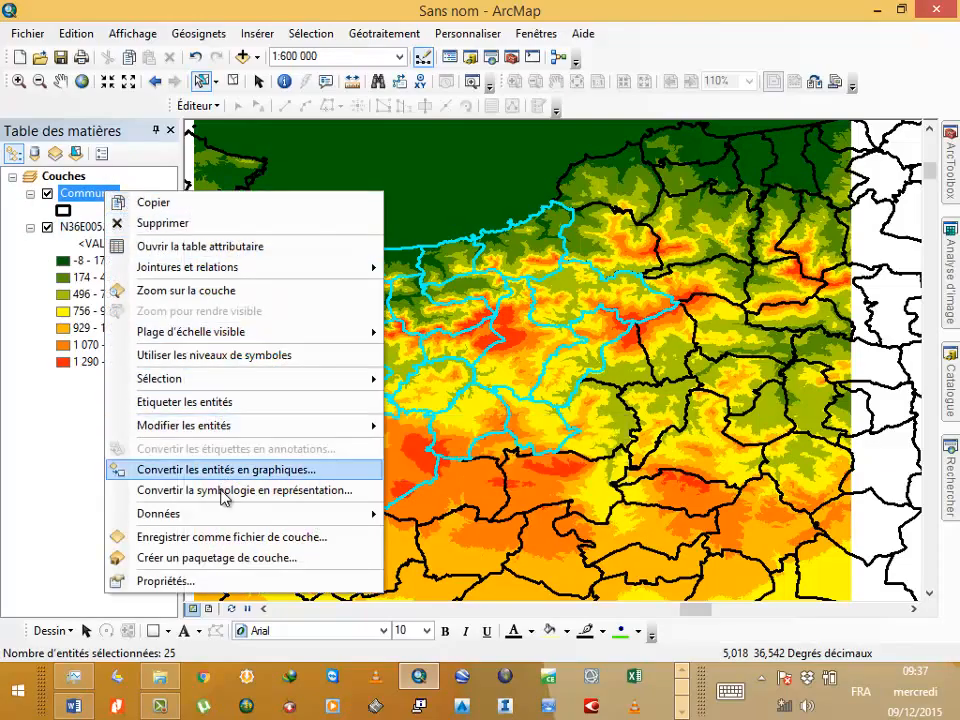
{"action": "mouse_move", "coordinate": [223, 518]}
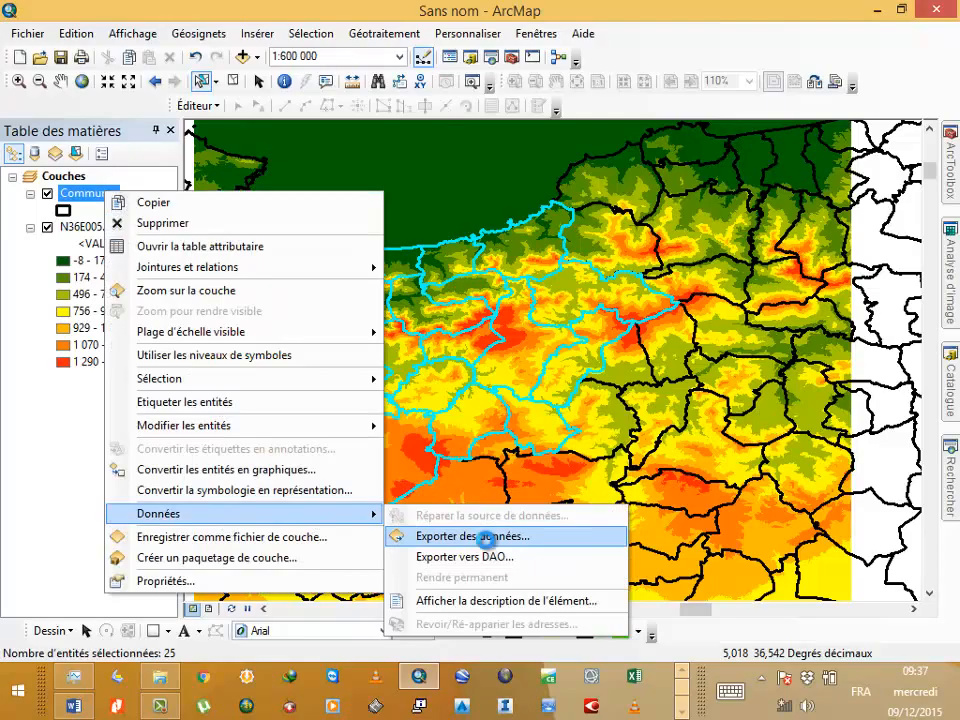
{"action": "left_click", "coordinate": [487, 541]}
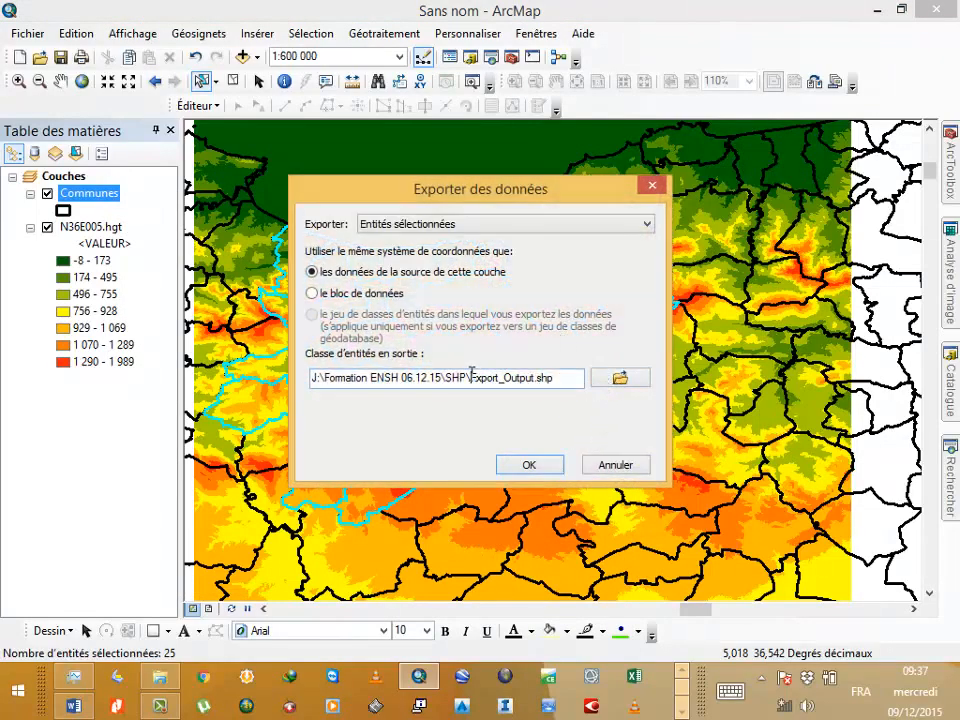
{"action": "left_click_drag", "start_coordinate": [471, 376], "coordinate": [523, 381]}
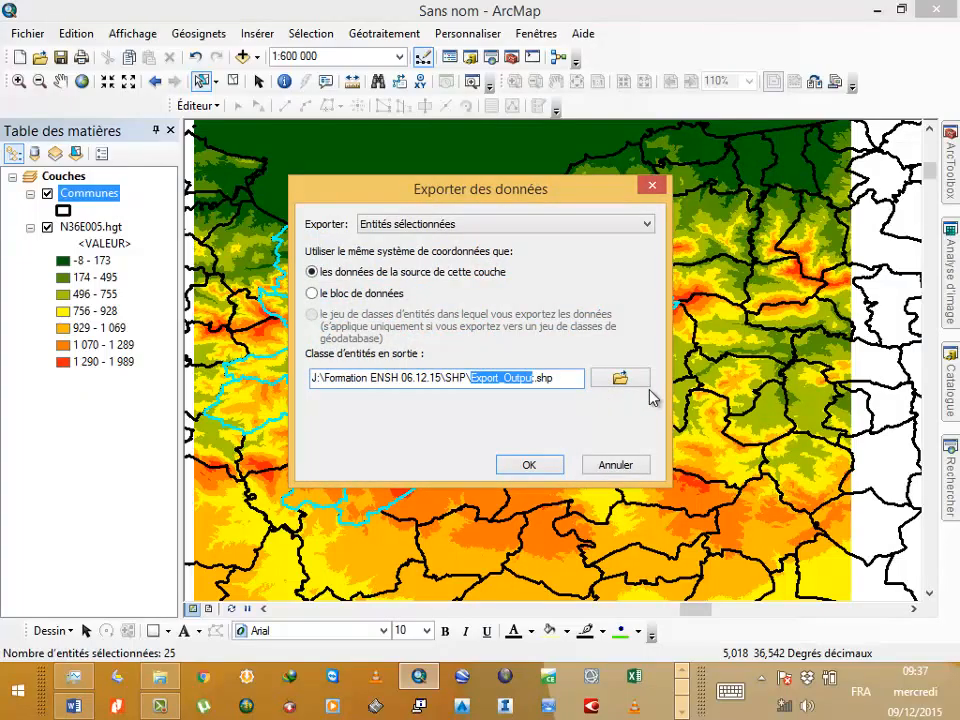
{"action": "type", "text": "Li"}
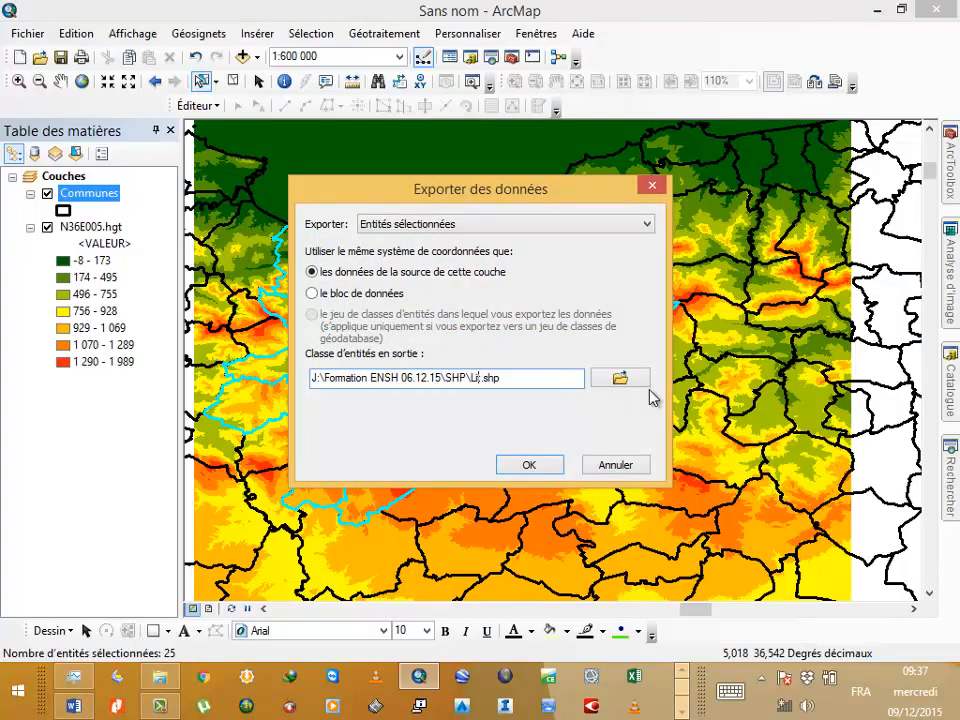
{"action": "type", "text": "ttoral"}
{"action": "key", "text": "Return"}
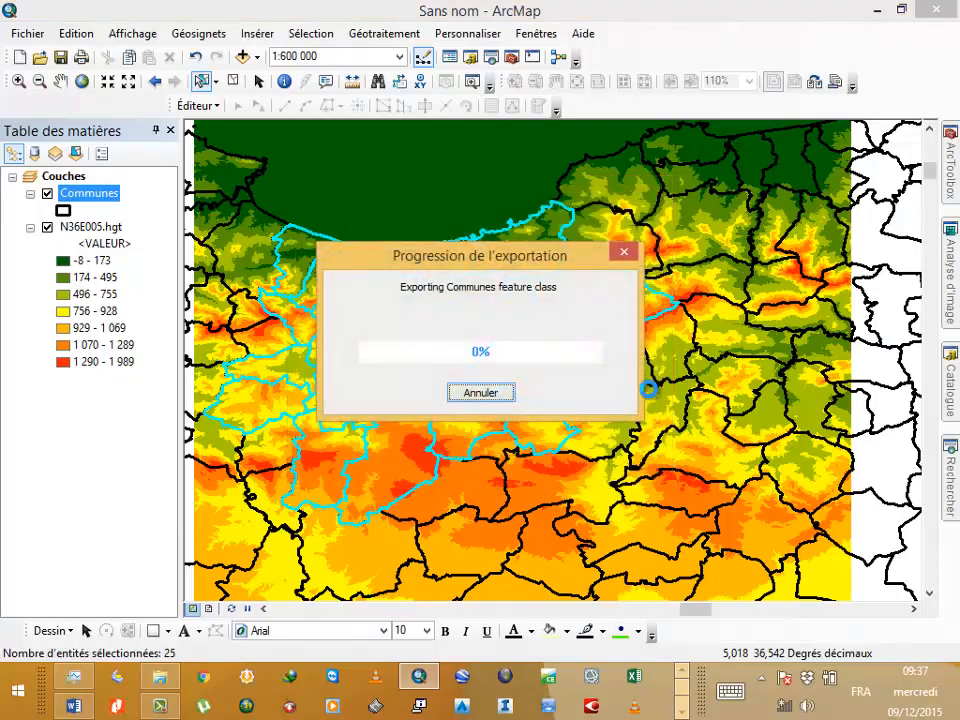
{"action": "left_click", "coordinate": [553, 412]}
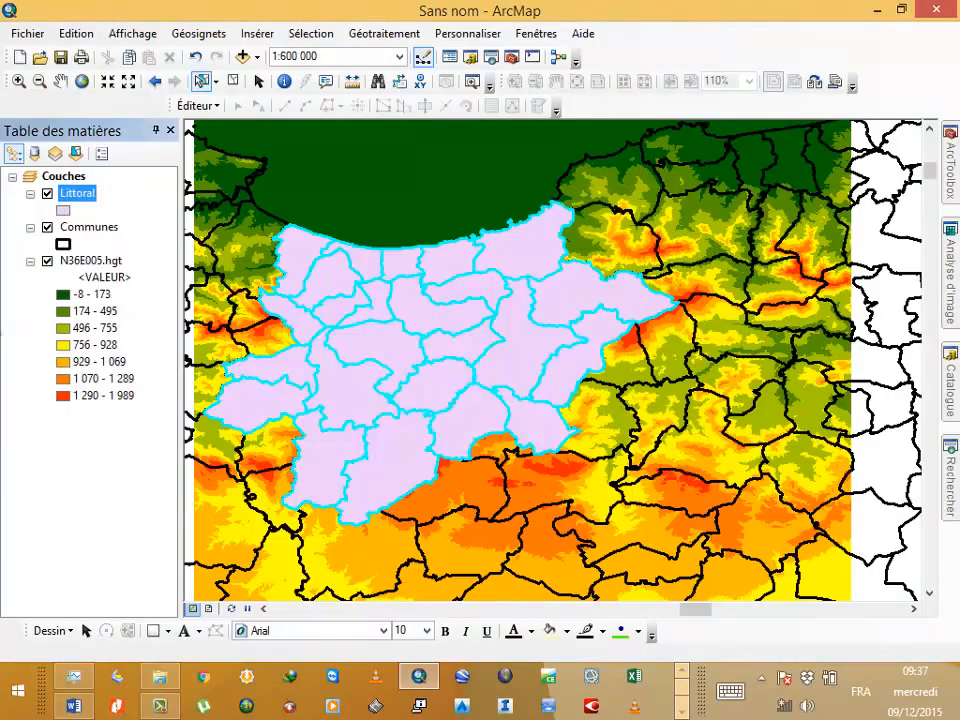
Symbolize the Littoral layer with the hollow Creux style and an outline 2 wide, and hide the Communes layer.
{"action": "left_click", "coordinate": [63, 211]}
{"action": "left_click", "coordinate": [360, 346]}
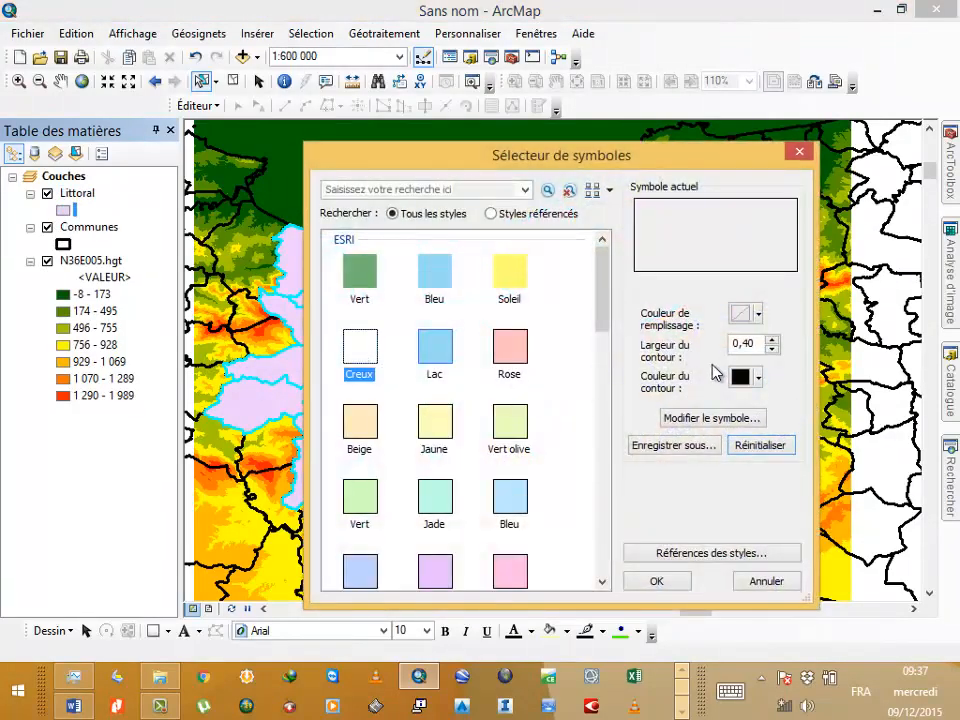
{"action": "double_click", "coordinate": [745, 343]}
{"action": "type", "text": "2"}
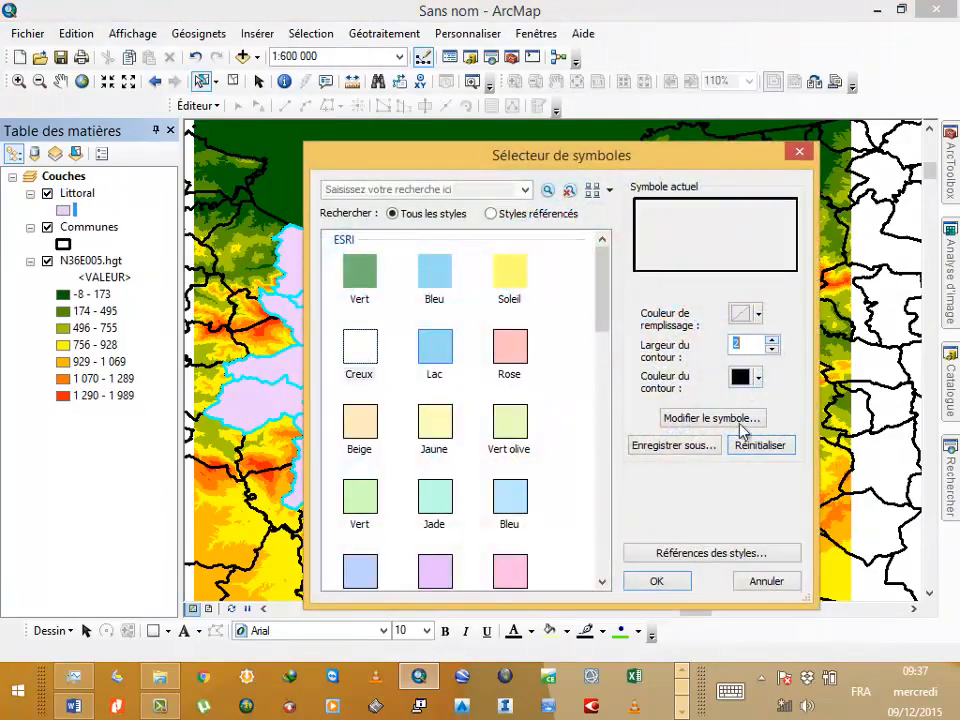
{"action": "left_click", "coordinate": [659, 580]}
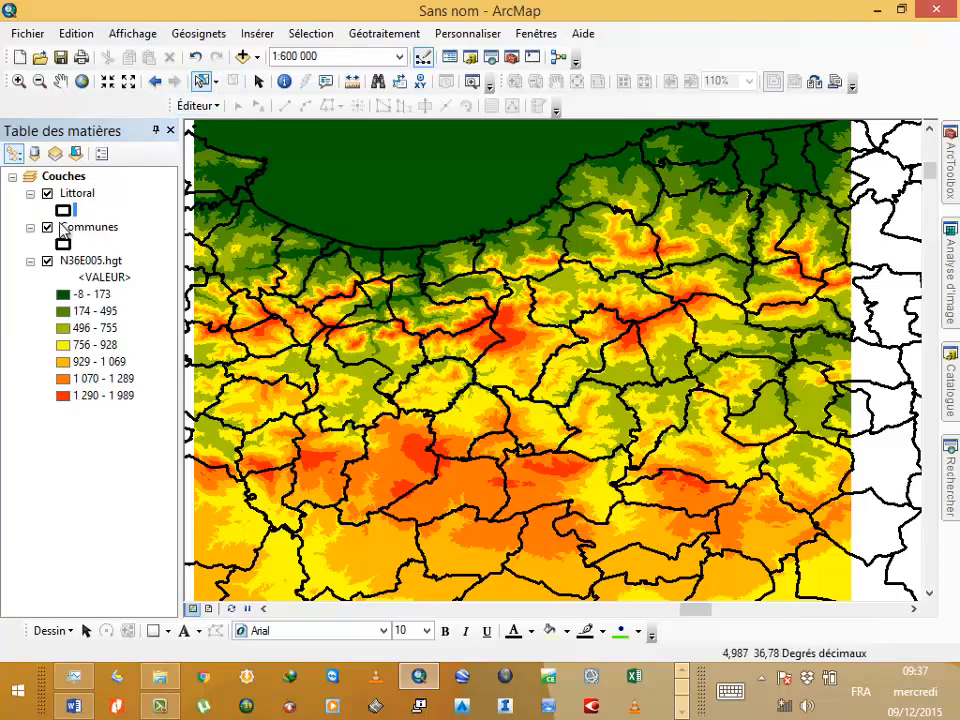
{"action": "left_click", "coordinate": [47, 227]}
{"action": "scroll", "coordinate": [485, 321], "scroll_direction": "up", "scroll_amount": 3}
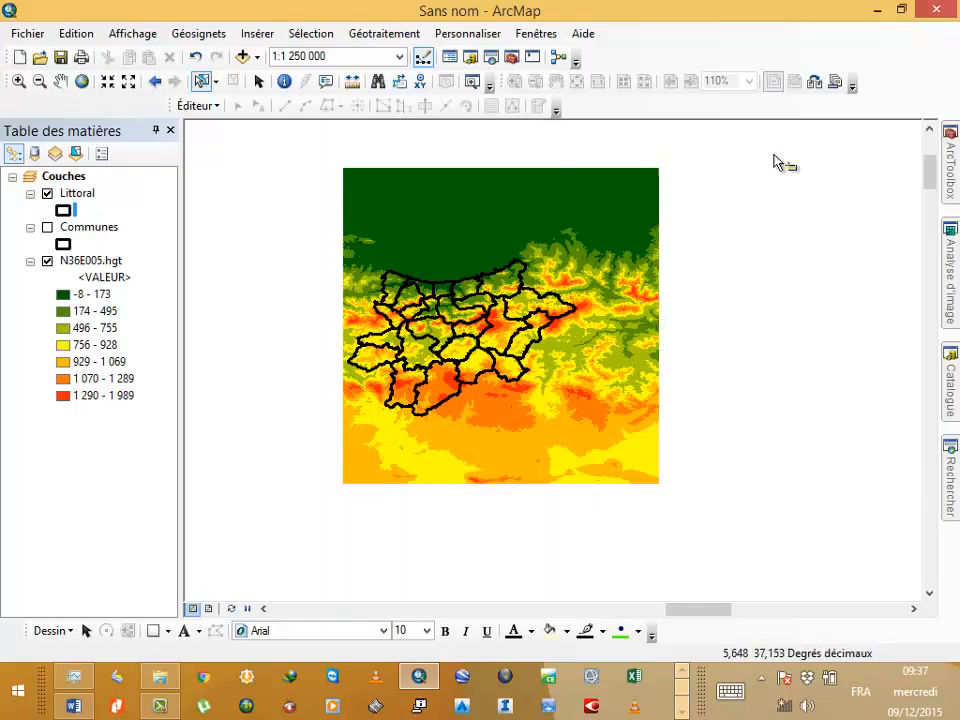
Search for the clip tool and set up the raster Découper with N36E005.hgt as input, Littoral as extent and its features as clipping geometry.
{"action": "left_click", "coordinate": [950, 470]}
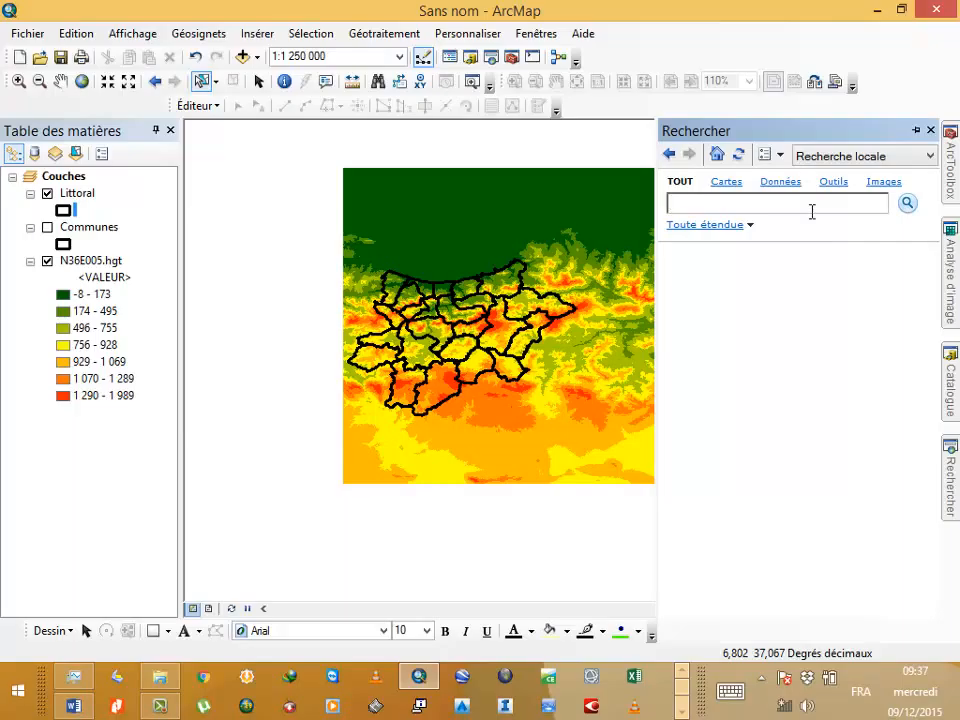
{"action": "type", "text": "clip"}
{"action": "key", "text": "Return"}
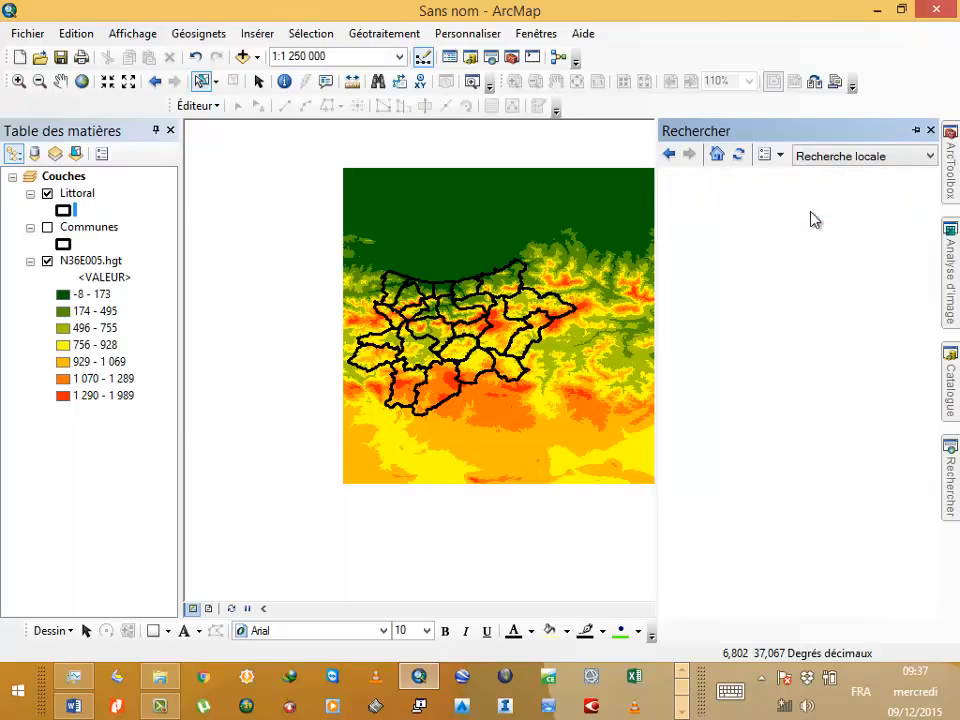
{"action": "left_click", "coordinate": [736, 380]}
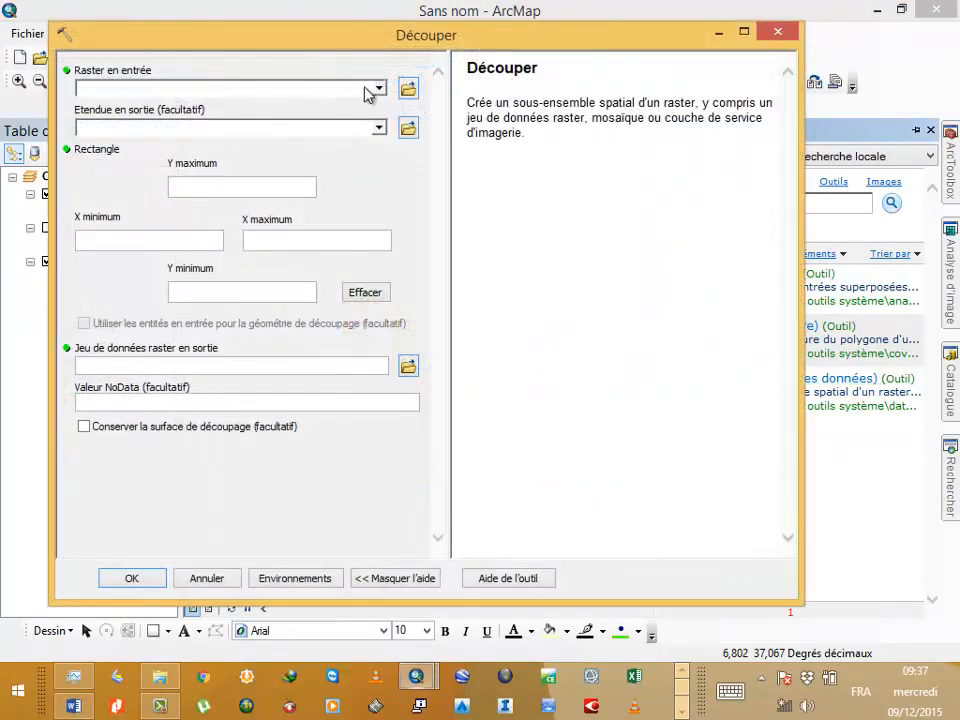
{"action": "left_click", "coordinate": [376, 89]}
{"action": "left_click", "coordinate": [380, 90]}
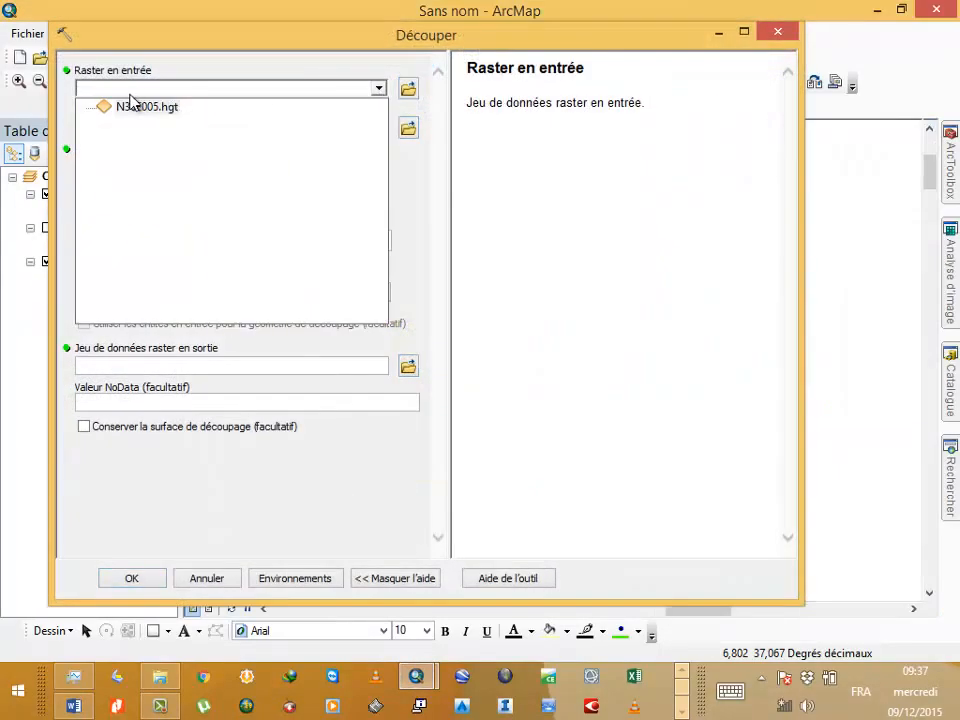
{"action": "left_click", "coordinate": [169, 107]}
{"action": "left_click", "coordinate": [378, 128]}
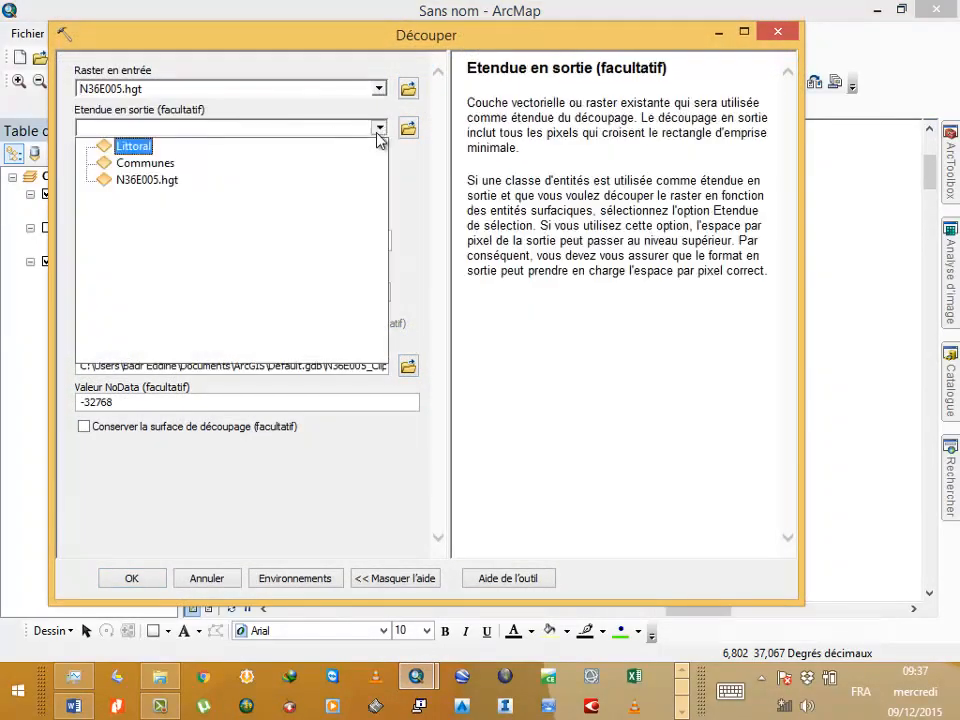
{"action": "left_click", "coordinate": [124, 142]}
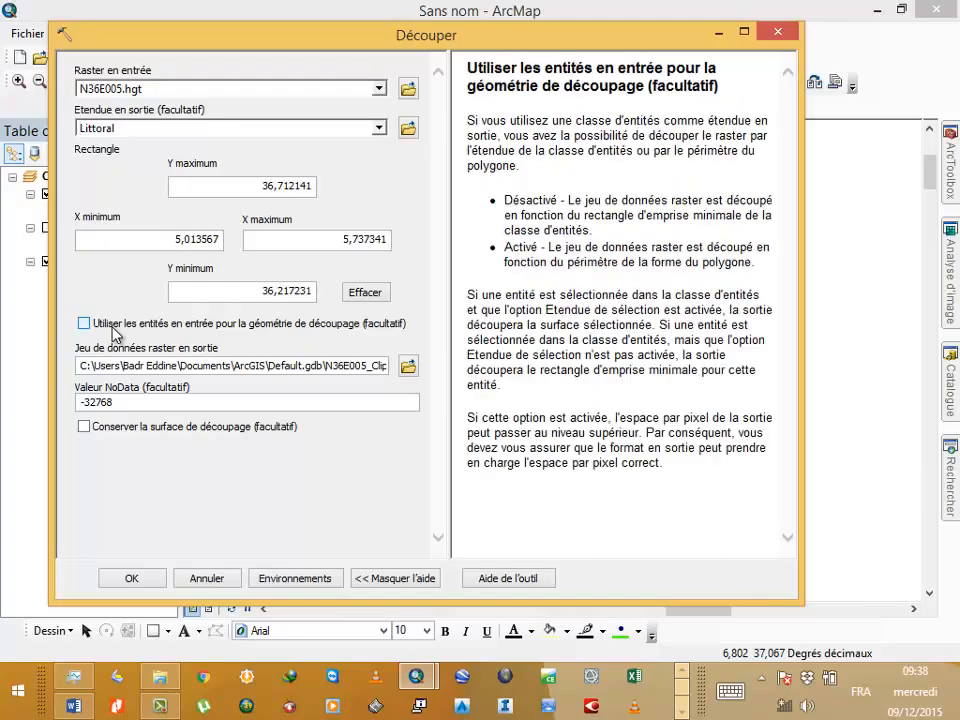
{"action": "left_click", "coordinate": [115, 326]}
Set the clip output to MNT.tif in the Rasters folder of Formation ENSH 06.12.15 and run the tool.
{"action": "left_click", "coordinate": [409, 367]}
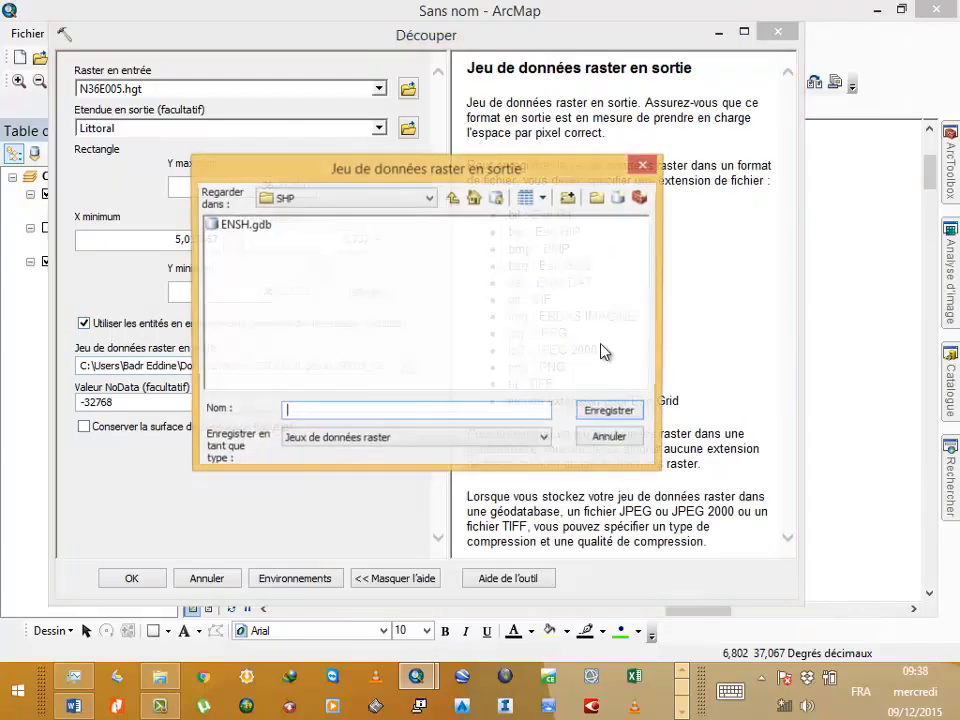
{"action": "left_click", "coordinate": [378, 205]}
{"action": "left_click", "coordinate": [340, 277]}
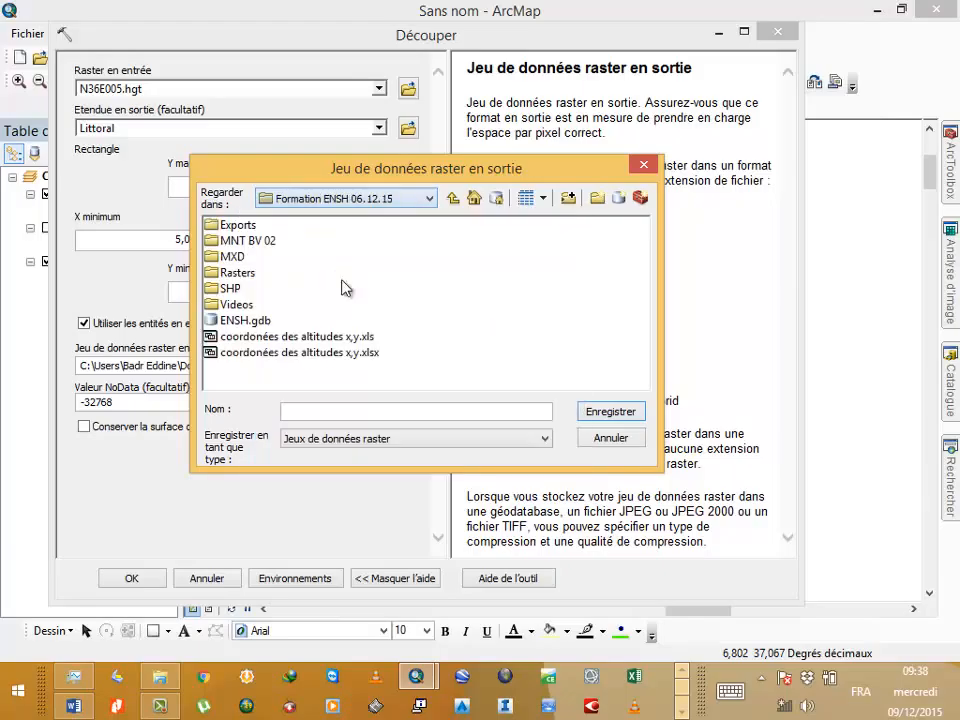
{"action": "double_click", "coordinate": [236, 272]}
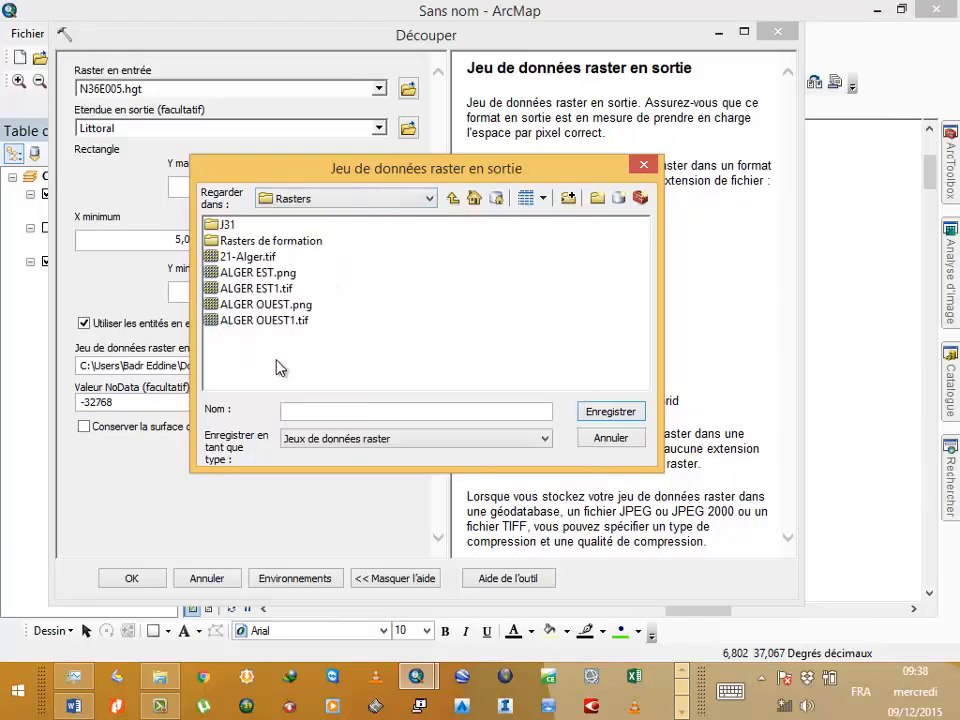
{"action": "left_click", "coordinate": [304, 412]}
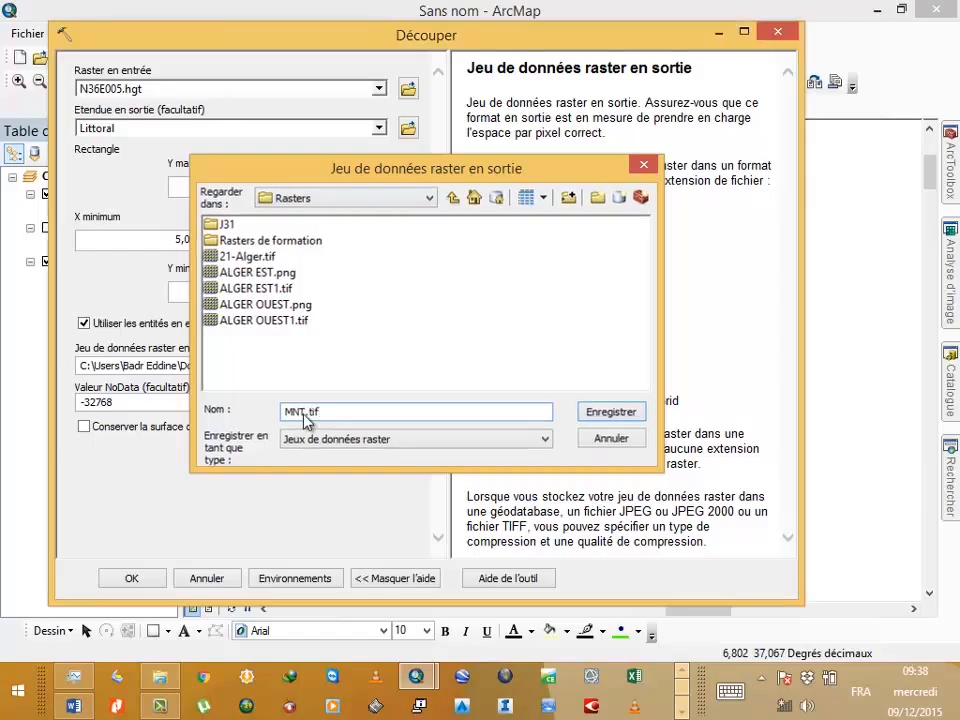
{"action": "key", "text": "Return"}
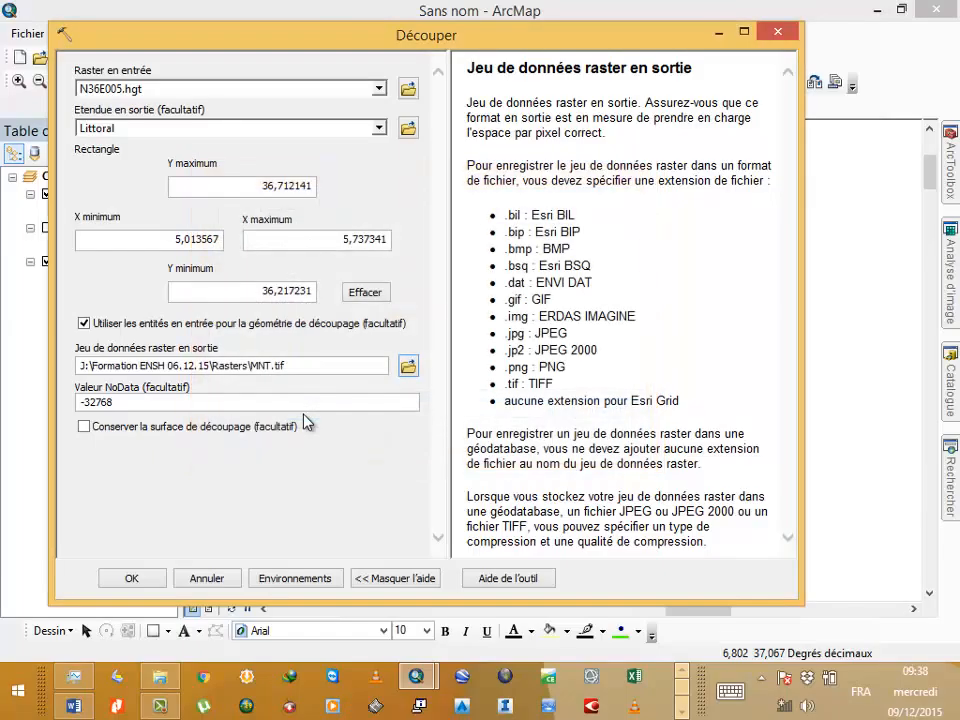
{"action": "left_click", "coordinate": [133, 580]}
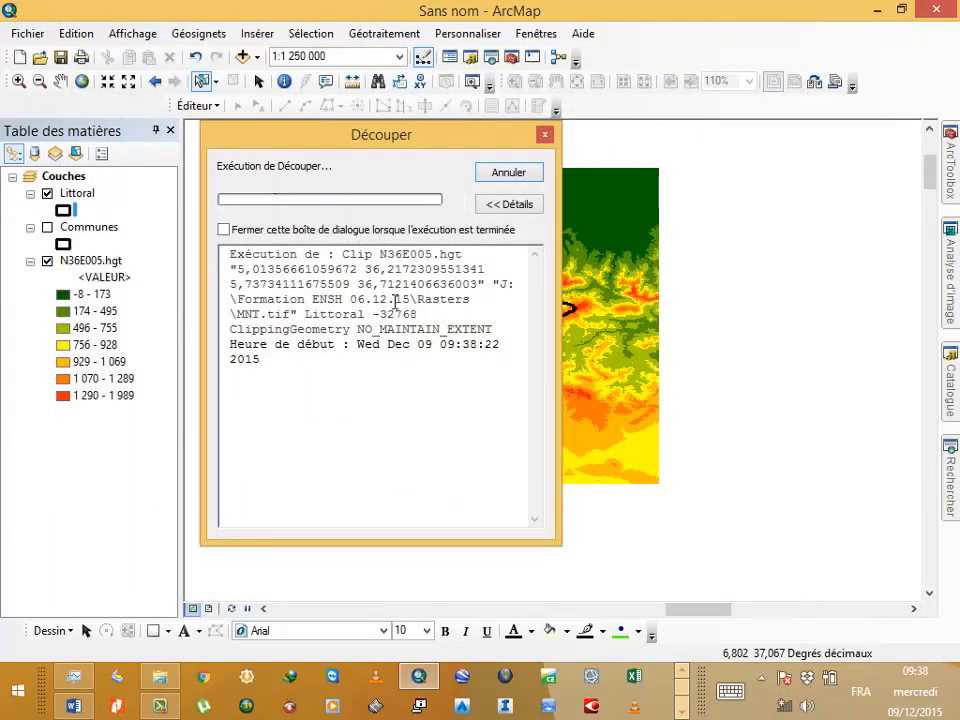
{"action": "left_click", "coordinate": [507, 172]}
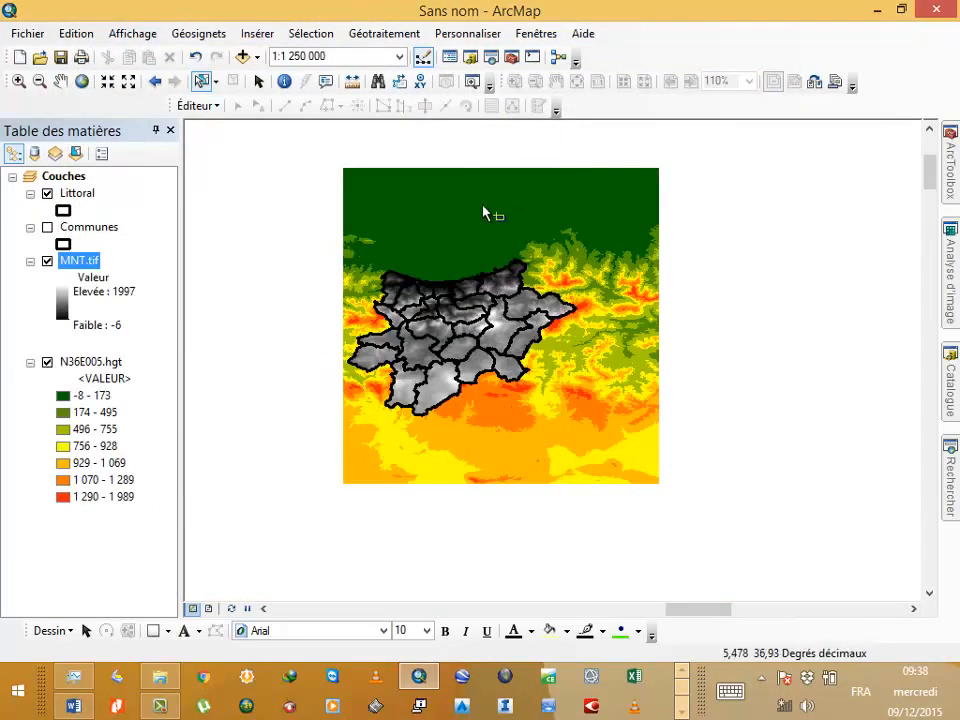
Hide the N36E005.hgt layer and give the Littoral layer a thinner yellow outline.
{"action": "left_click", "coordinate": [47, 362]}
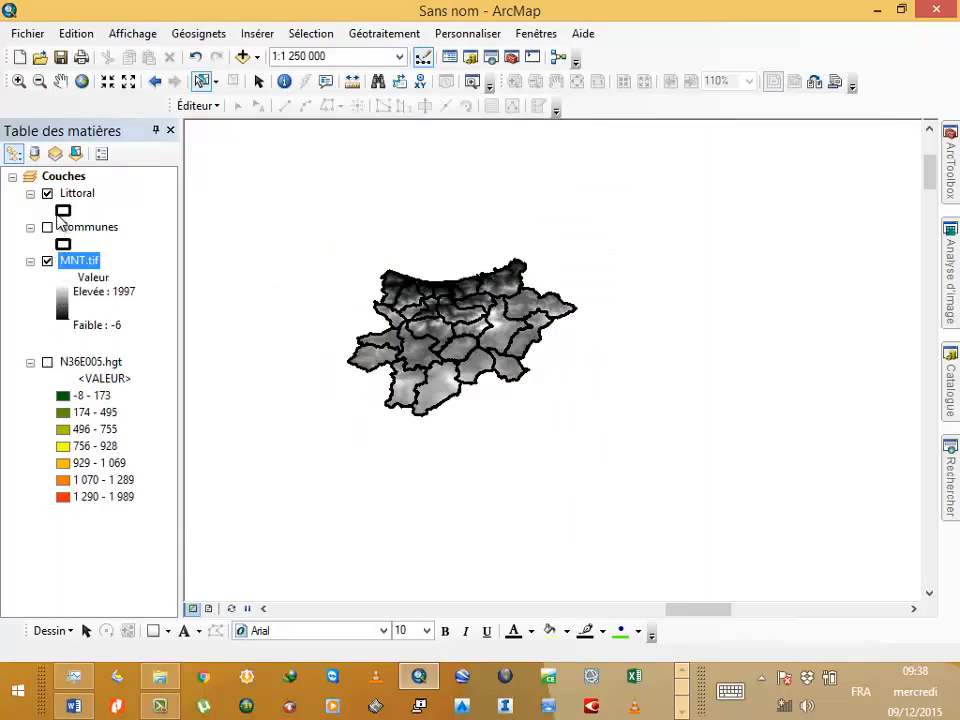
{"action": "left_click", "coordinate": [62, 211]}
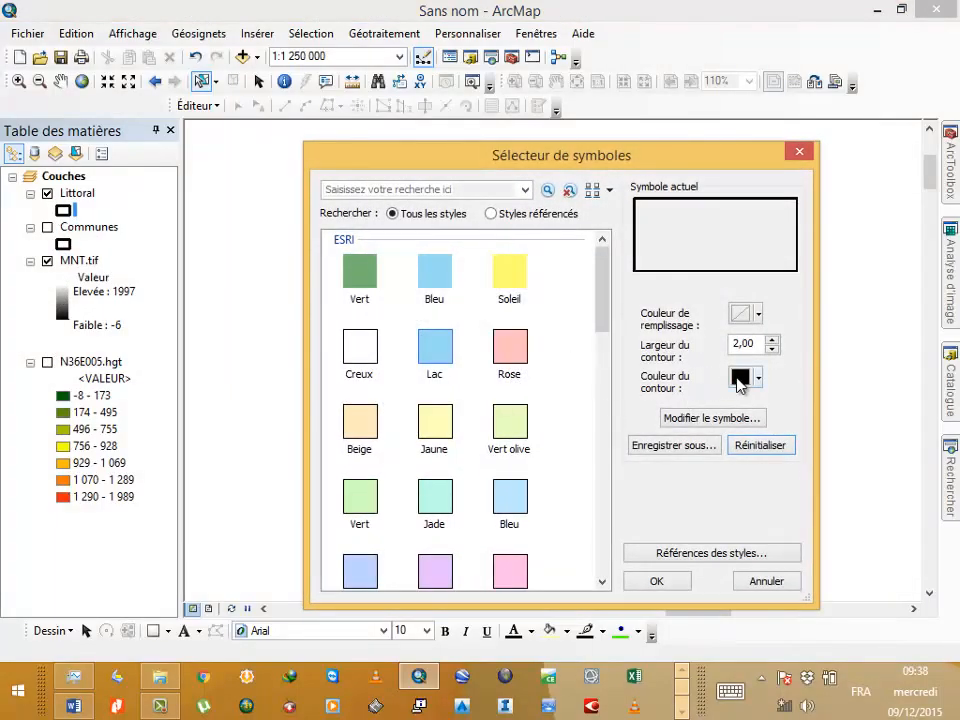
{"action": "left_click", "coordinate": [739, 380]}
{"action": "left_click", "coordinate": [807, 424]}
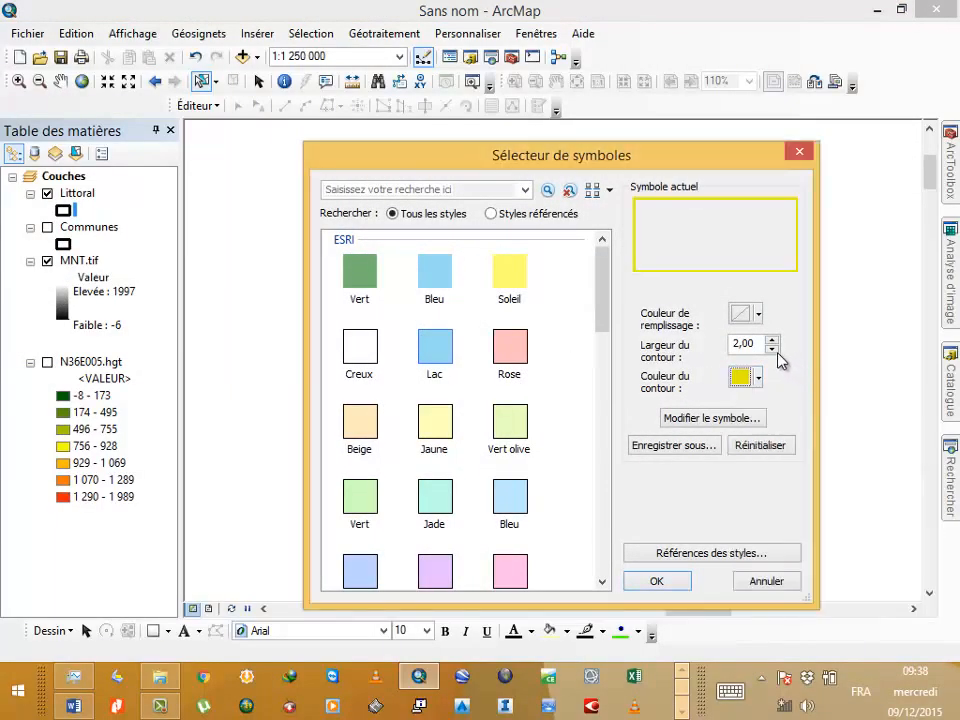
{"action": "left_click", "coordinate": [772, 348]}
{"action": "left_click", "coordinate": [656, 581]}
Inspect the clipped MNT.tif raster and check its spatial reference in the layer's source properties.
{"action": "scroll", "coordinate": [450, 326], "scroll_direction": "up", "scroll_amount": 3}
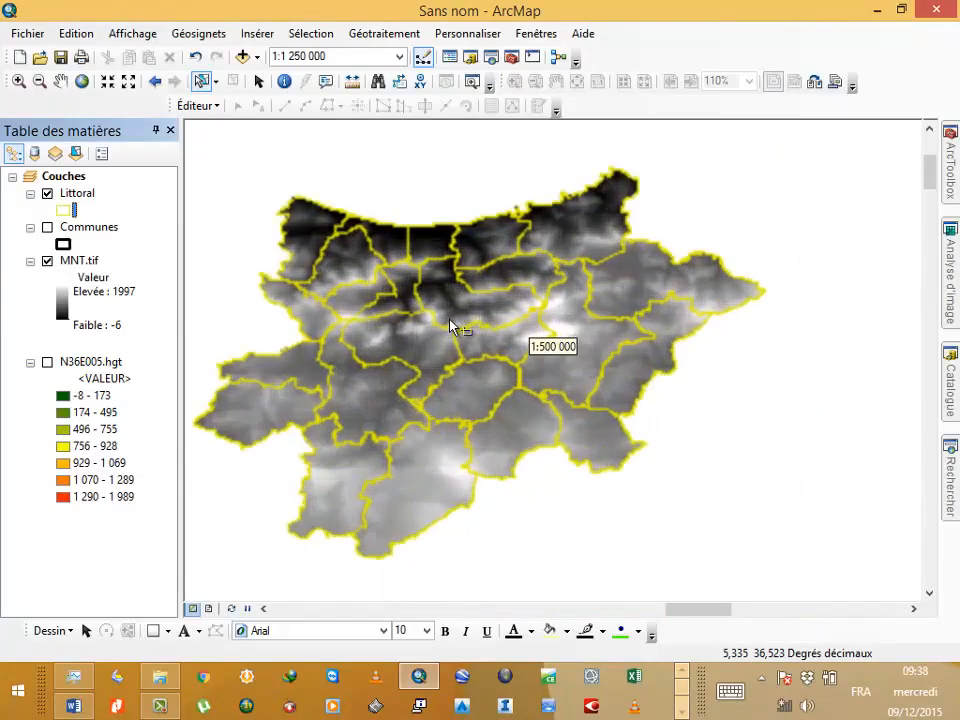
{"action": "scroll", "coordinate": [470, 326], "scroll_direction": "down", "scroll_amount": 1}
{"action": "left_click_drag", "start_coordinate": [527, 396], "coordinate": [640, 360]}
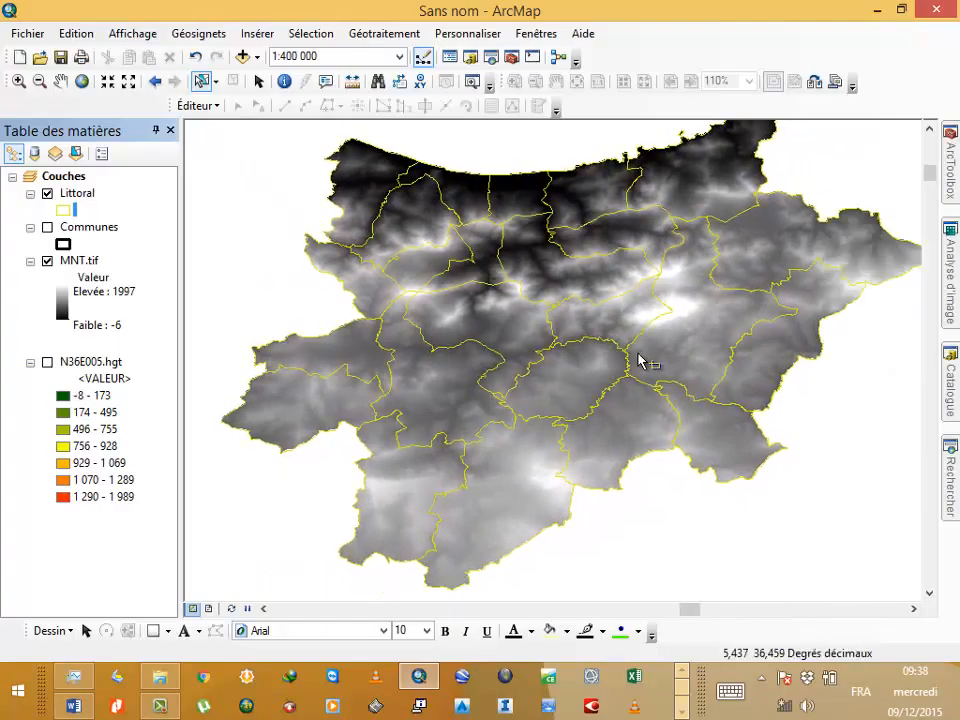
{"action": "right_click", "coordinate": [79, 264]}
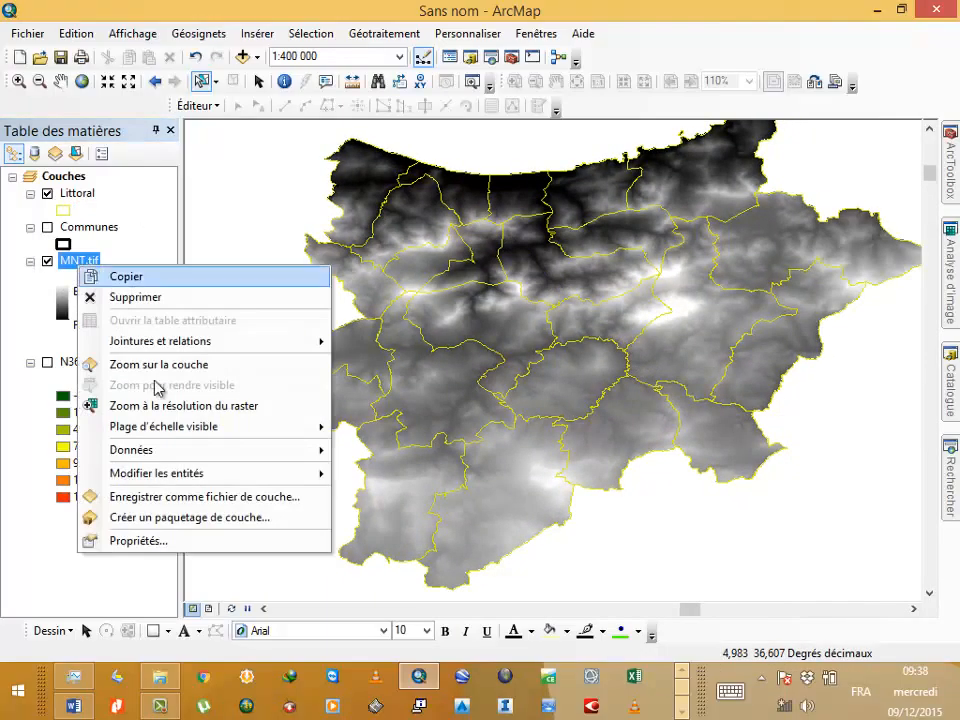
{"action": "left_click", "coordinate": [185, 541]}
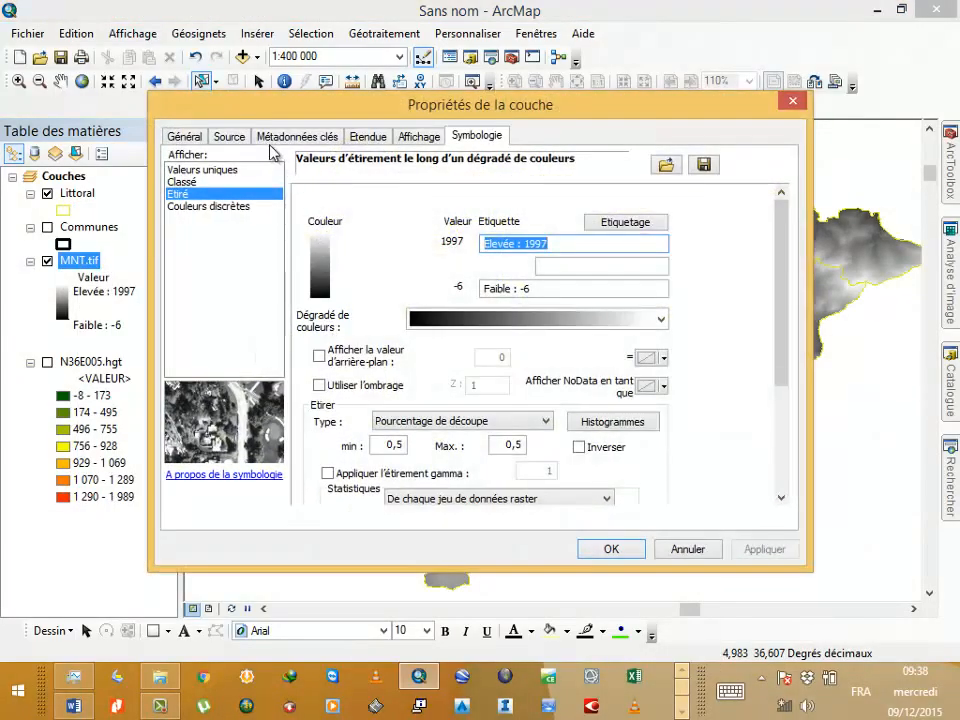
{"action": "left_click", "coordinate": [229, 136]}
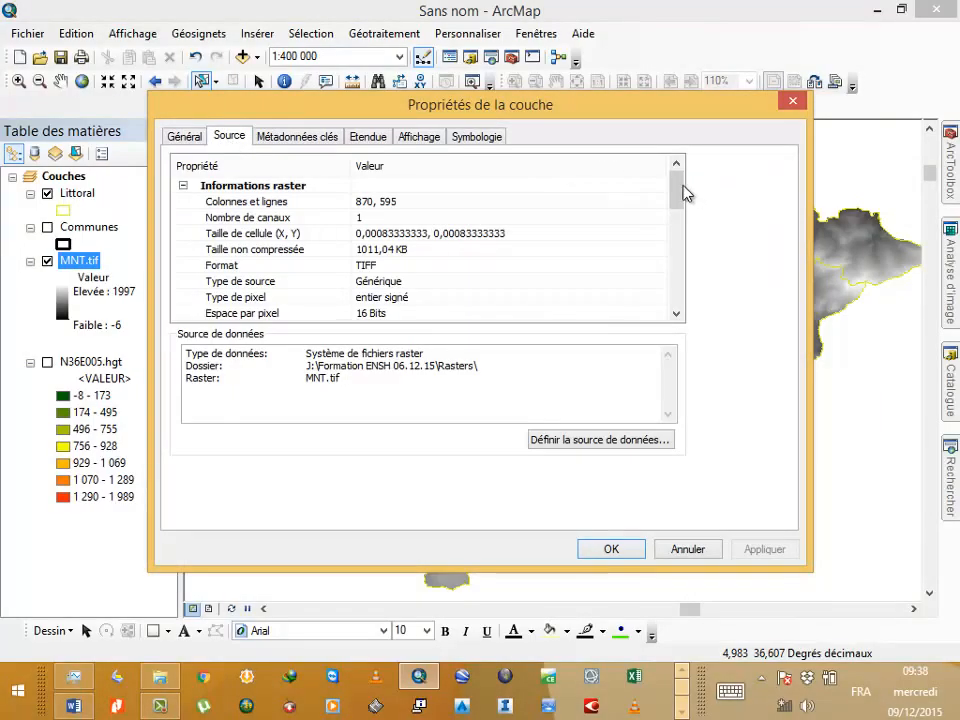
{"action": "left_click_drag", "start_coordinate": [677, 193], "coordinate": [678, 268]}
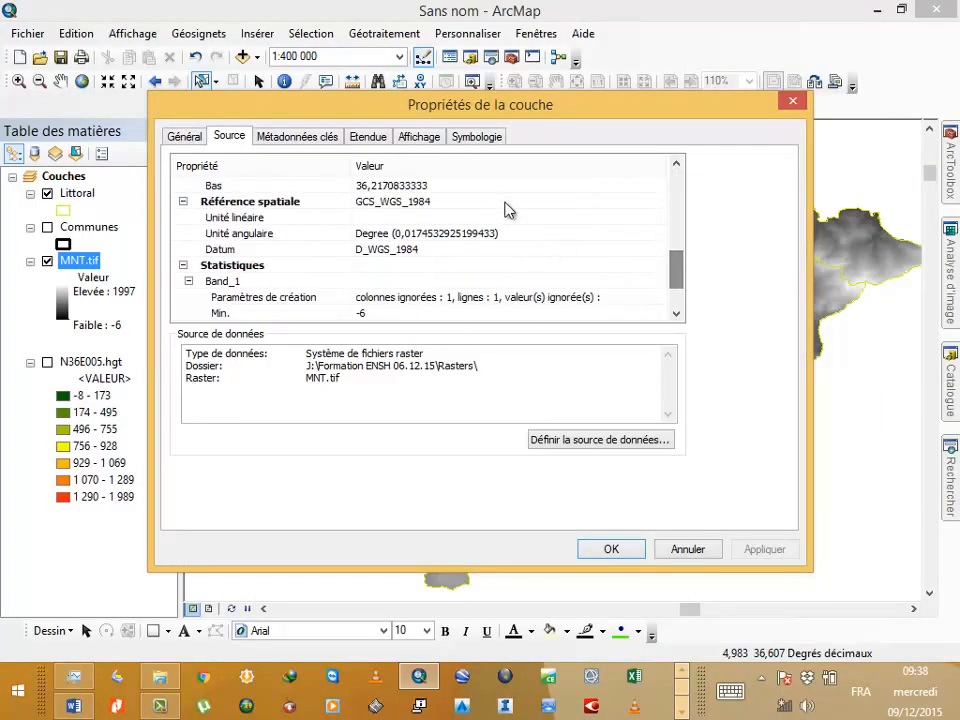
{"action": "left_click", "coordinate": [498, 203]}
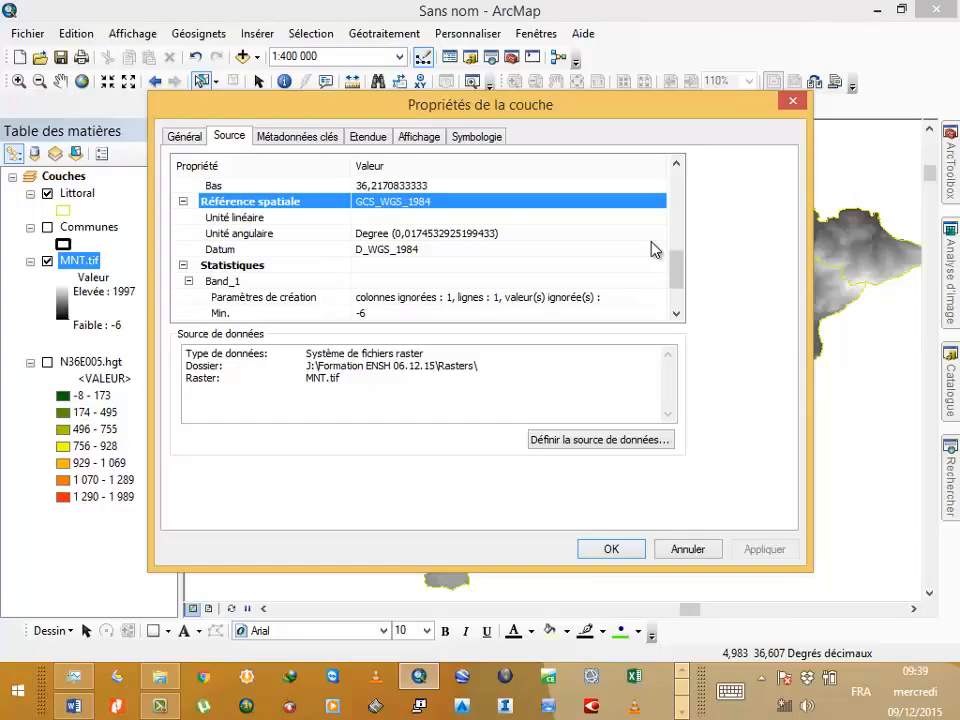
{"action": "left_click", "coordinate": [792, 101]}
Start the Projeter un raster tool from the data management projections and transformations toolset, with MNT.tif as the input raster.
{"action": "left_click", "coordinate": [955, 383]}
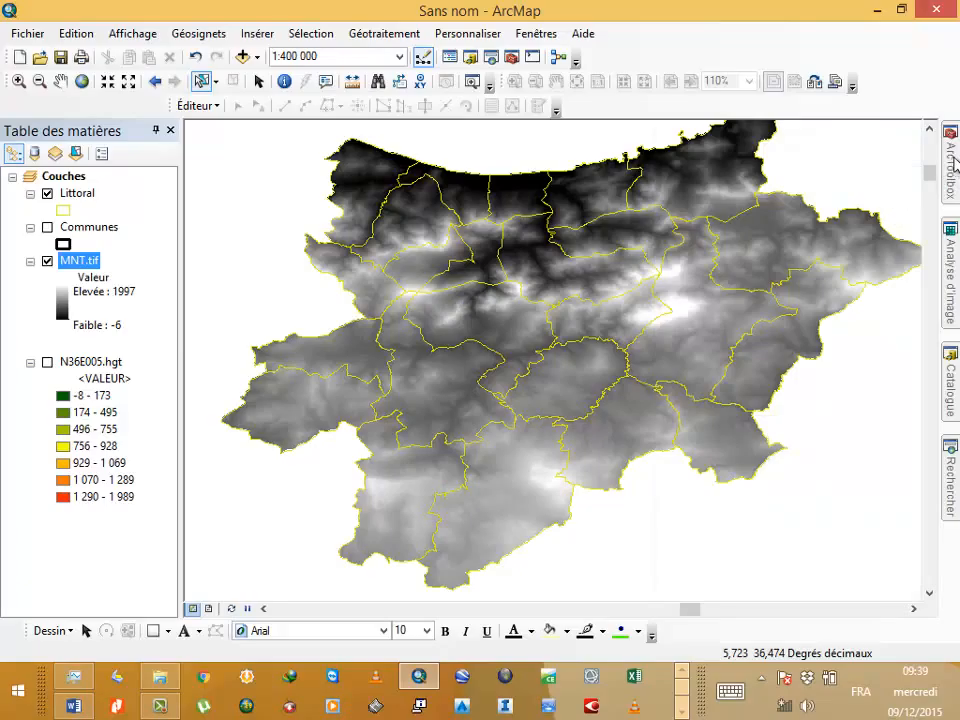
{"action": "left_click", "coordinate": [953, 163]}
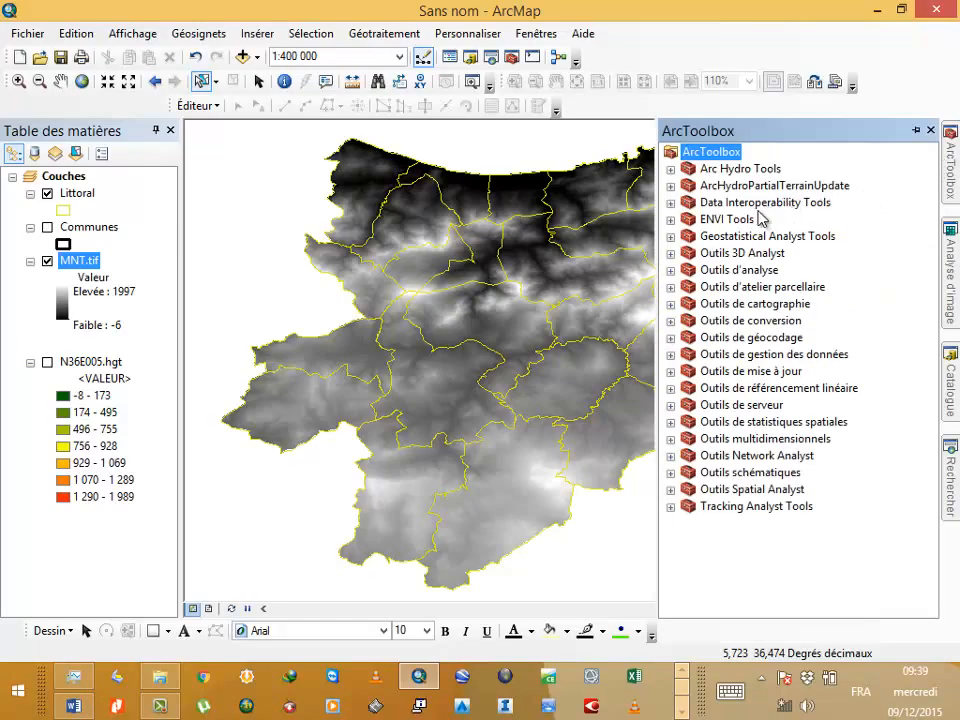
{"action": "double_click", "coordinate": [744, 355]}
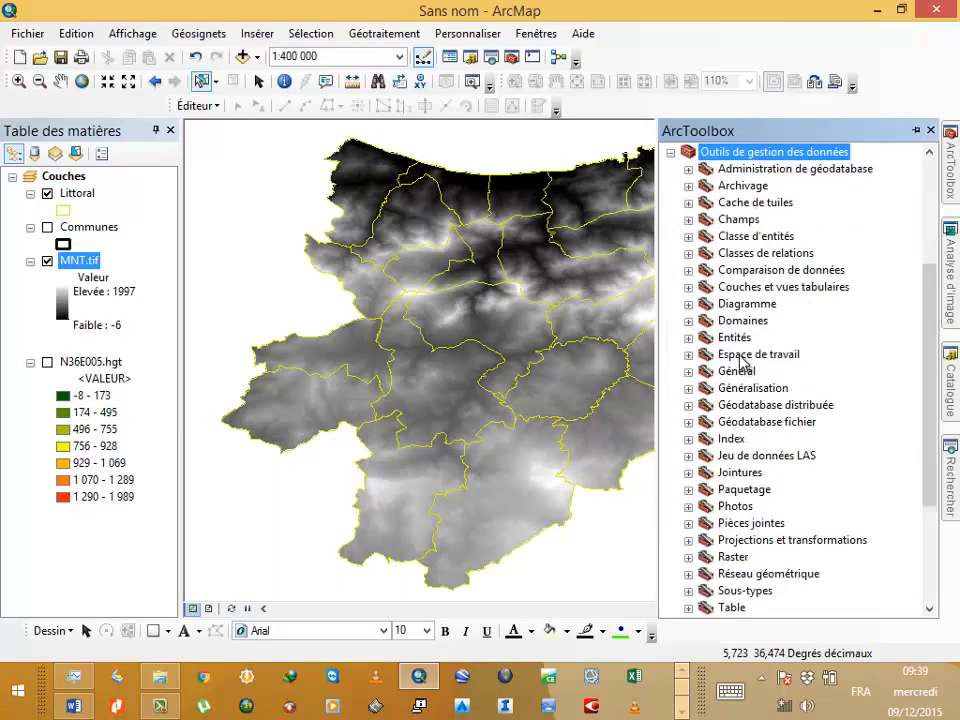
{"action": "scroll", "coordinate": [748, 364], "scroll_direction": "down", "scroll_amount": 4}
{"action": "double_click", "coordinate": [750, 356]}
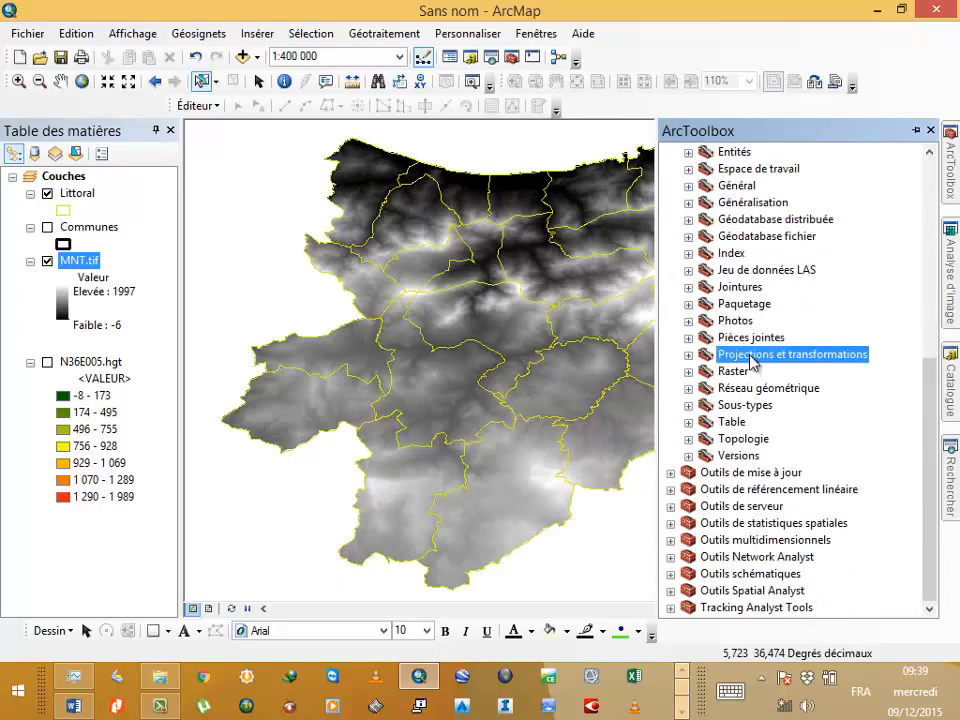
{"action": "double_click", "coordinate": [750, 372]}
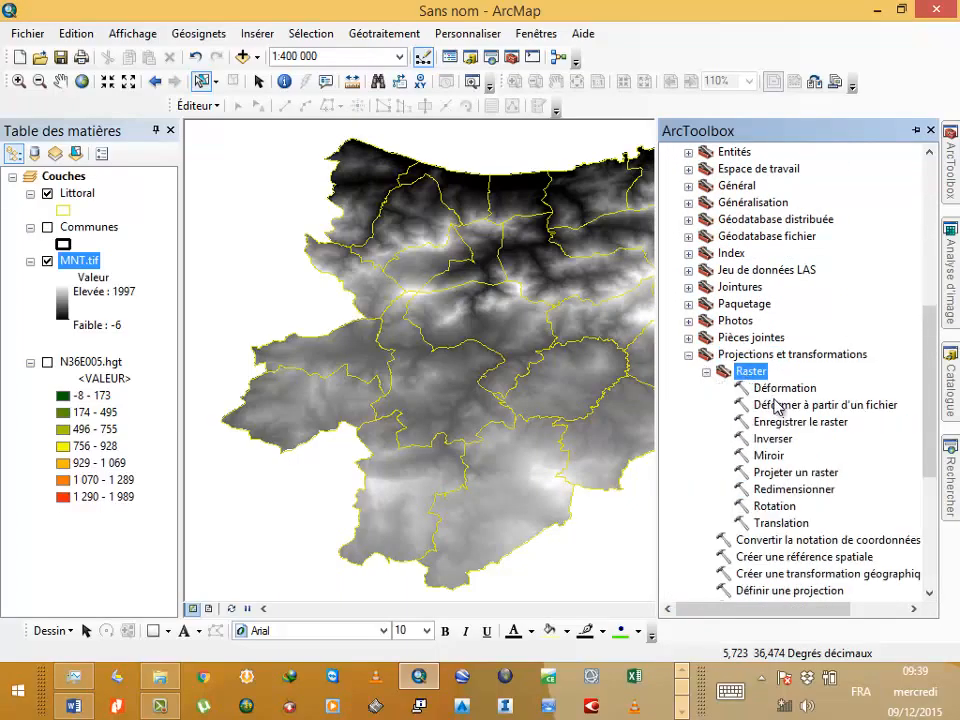
{"action": "double_click", "coordinate": [820, 471]}
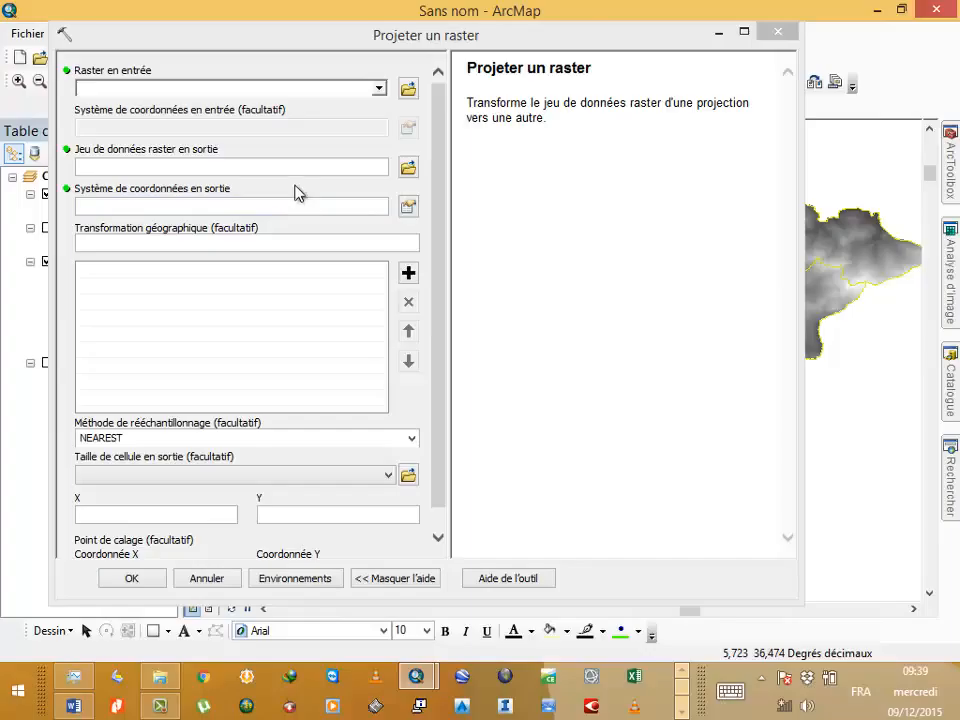
{"action": "left_click", "coordinate": [380, 92]}
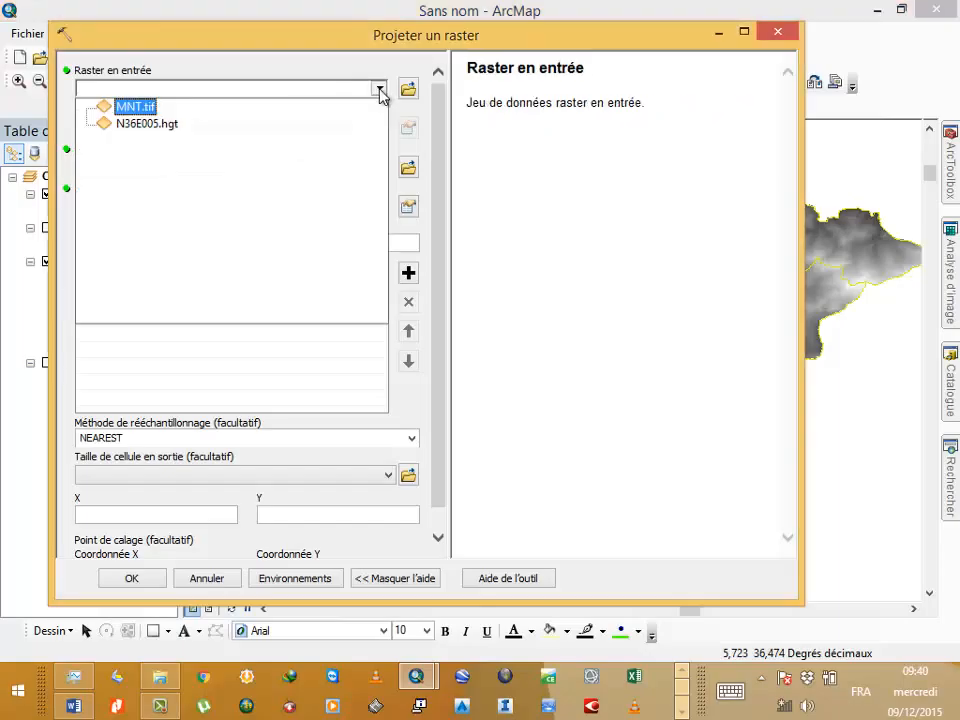
{"action": "left_click", "coordinate": [124, 110]}
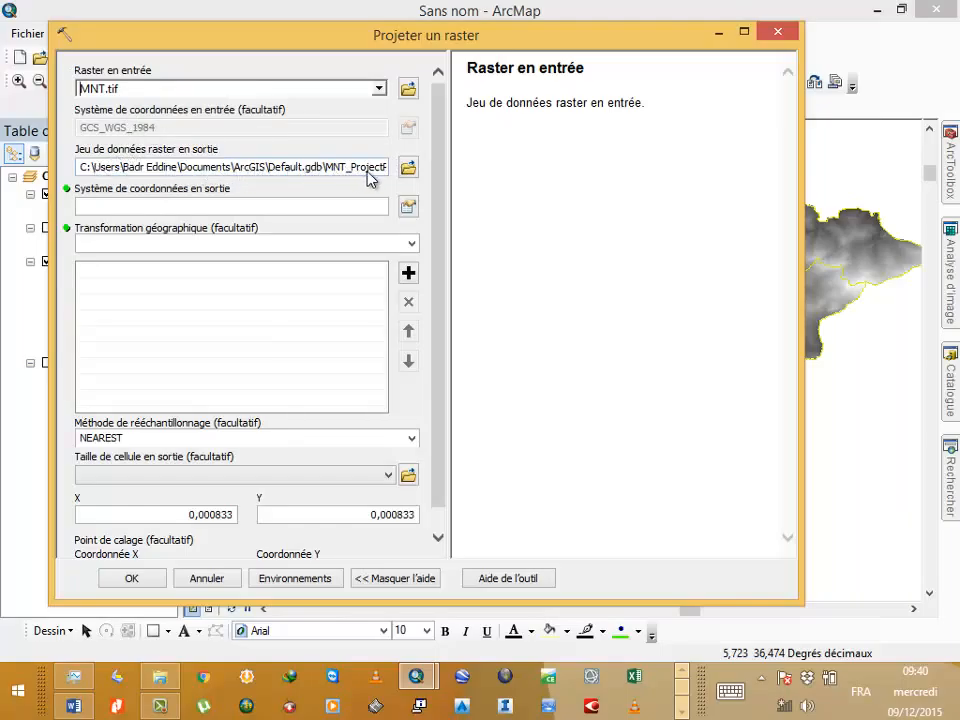
Set the projected raster's output to MNT_UTM.tif in the Rasters folder.
{"action": "left_click", "coordinate": [409, 169]}
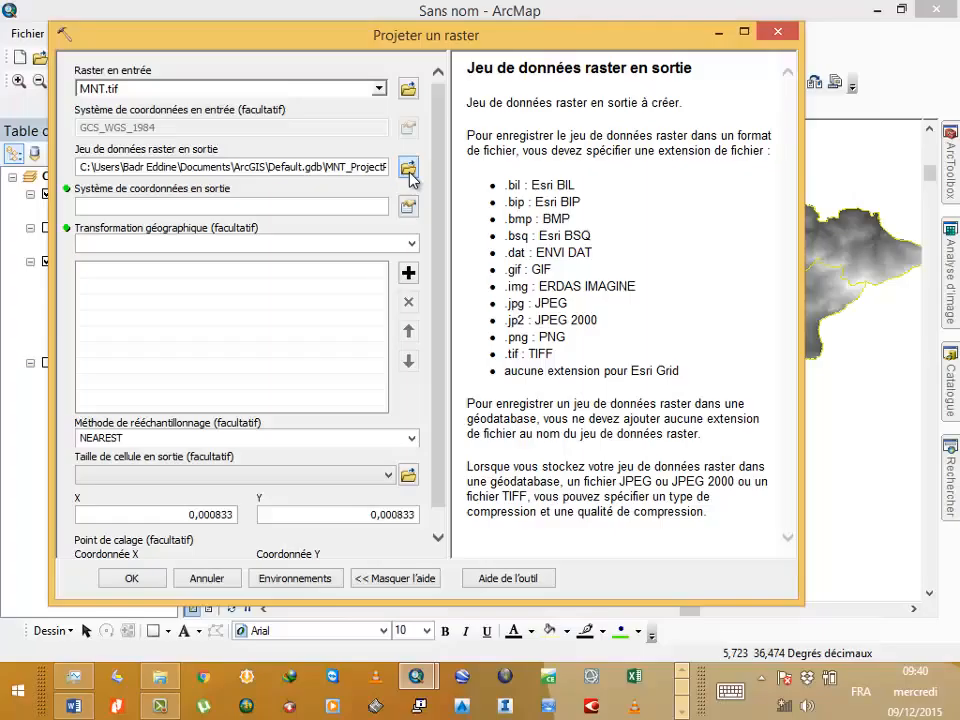
{"action": "left_click", "coordinate": [409, 169]}
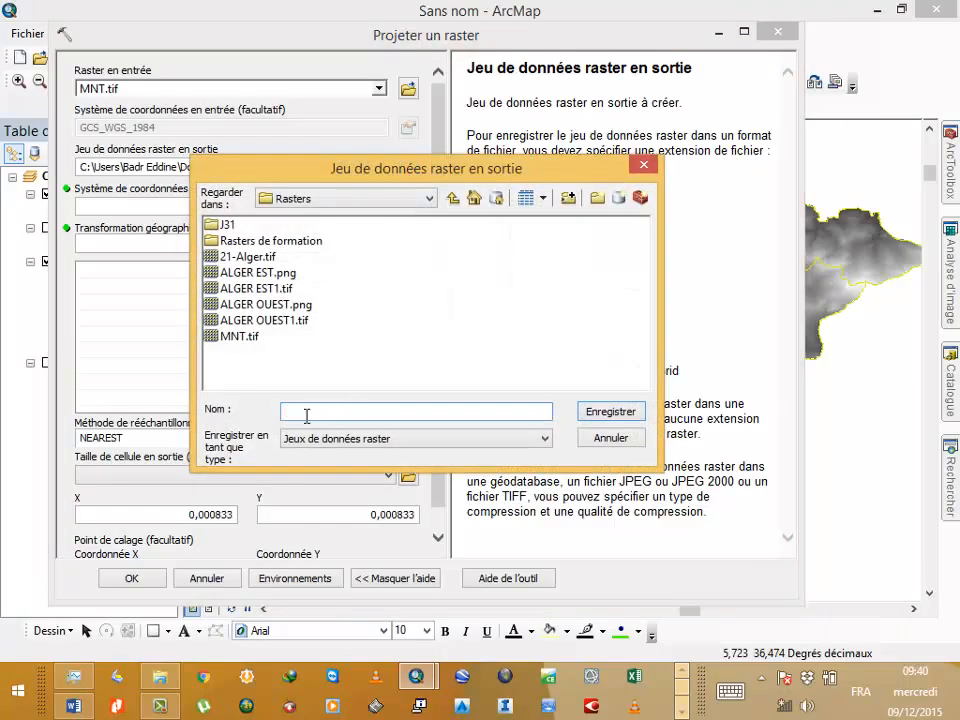
{"action": "left_click", "coordinate": [242, 338]}
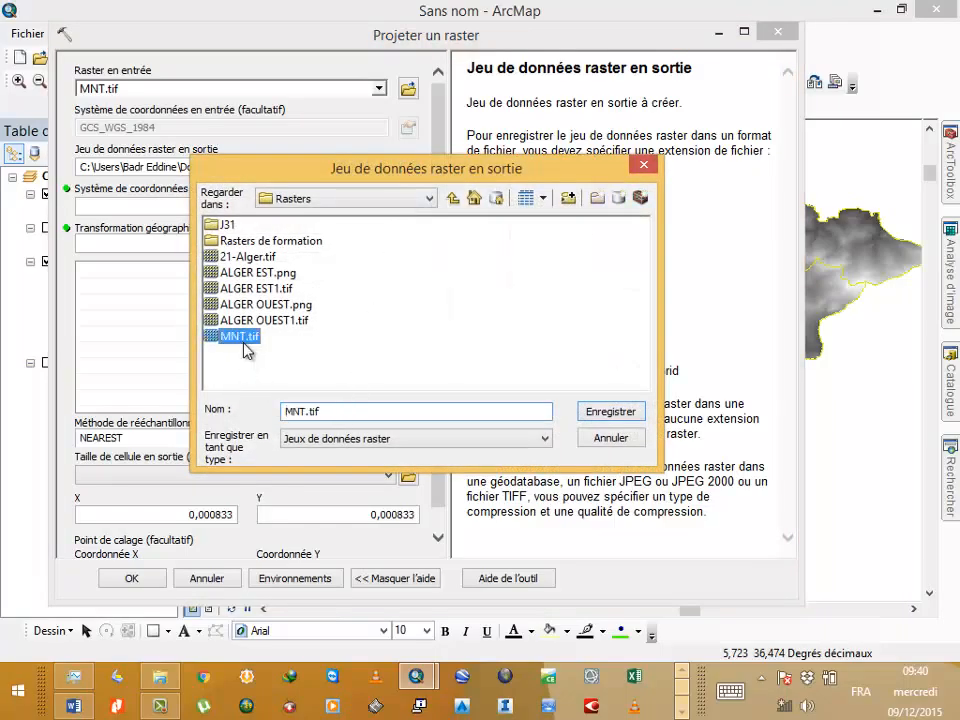
{"action": "left_click", "coordinate": [303, 410]}
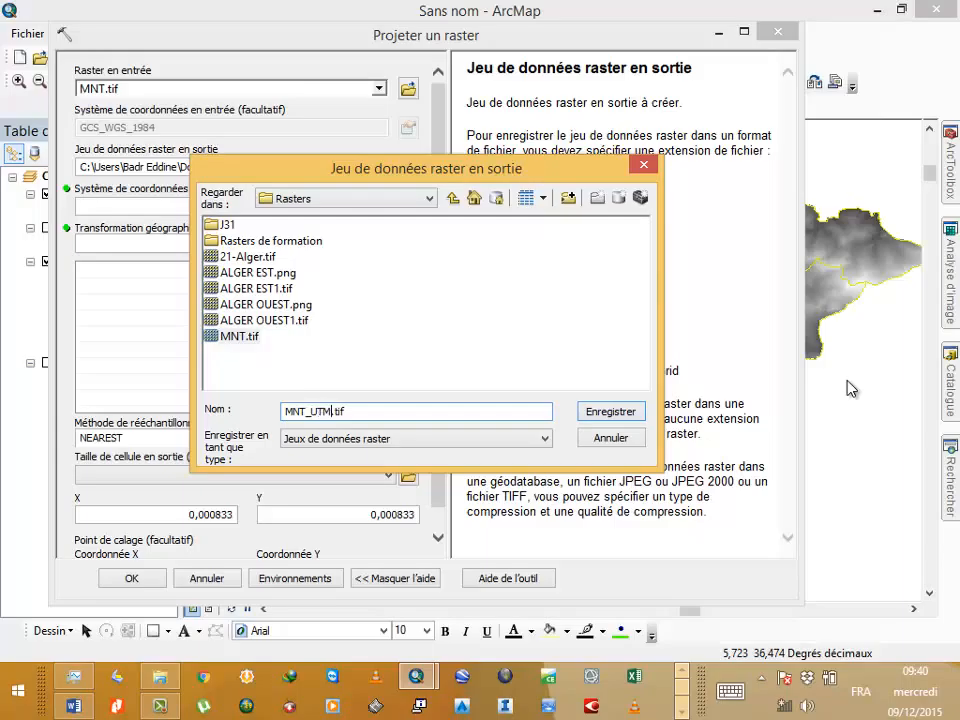
{"action": "left_click", "coordinate": [612, 414]}
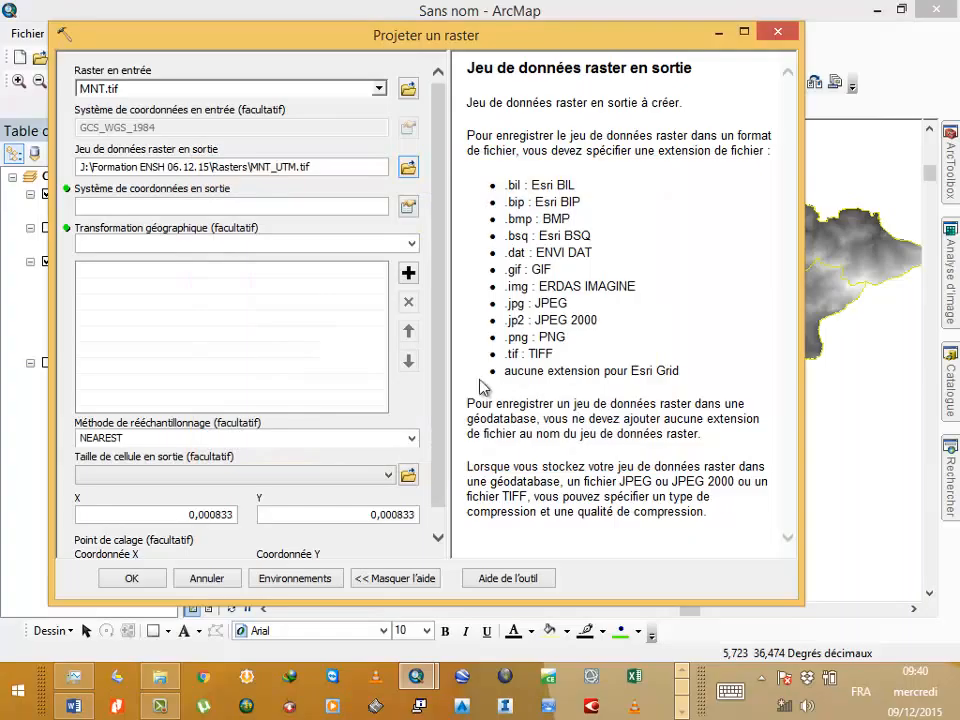
Set the output coordinate system to WGS 1984 UTM Zone 31N, run the raster projection and close its completion report.
{"action": "left_click", "coordinate": [408, 206]}
{"action": "left_click_drag", "start_coordinate": [612, 190], "coordinate": [613, 246]}
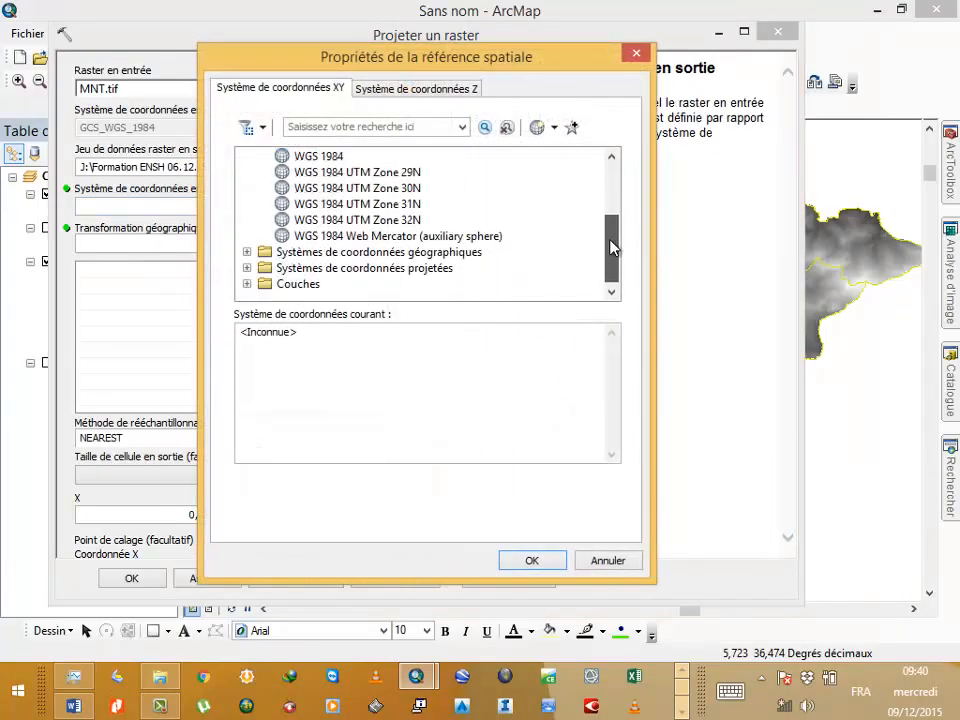
{"action": "left_click", "coordinate": [391, 206]}
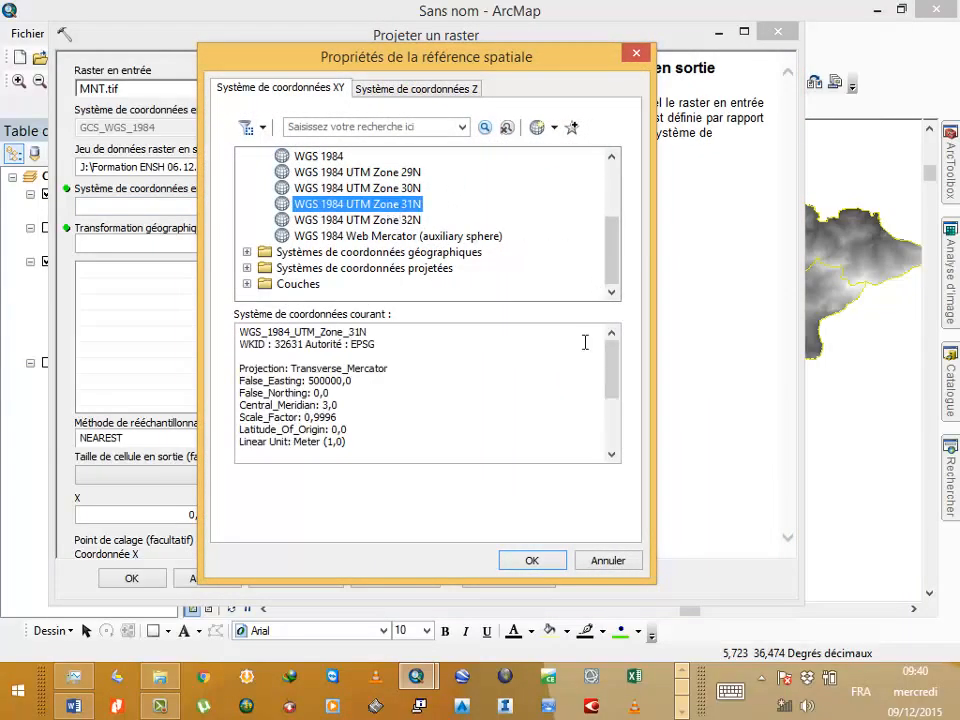
{"action": "left_click", "coordinate": [530, 561]}
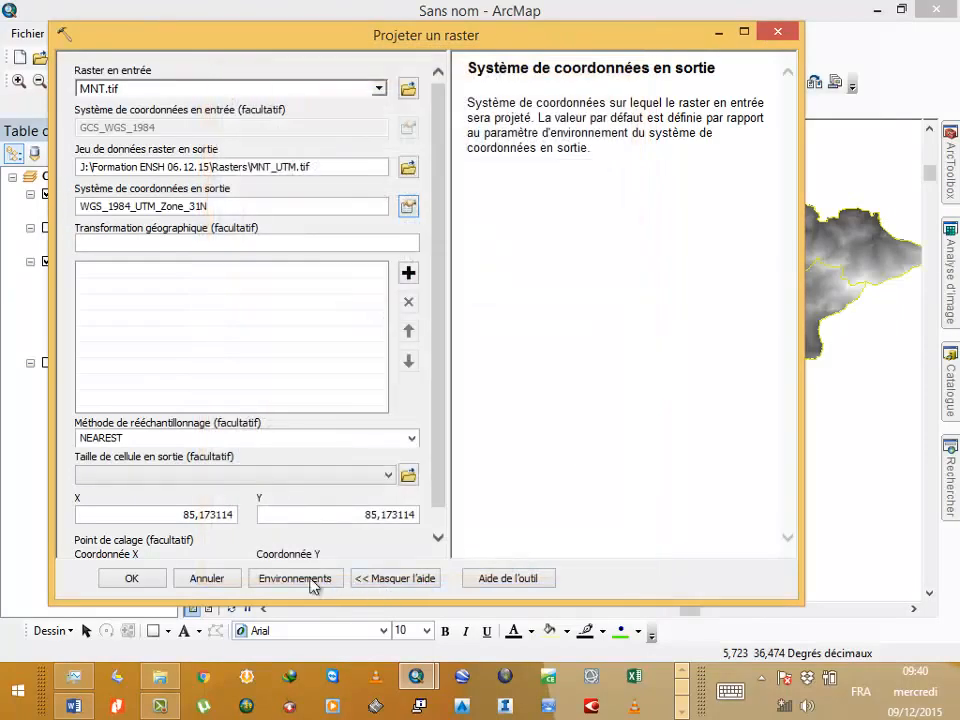
{"action": "left_click", "coordinate": [120, 580]}
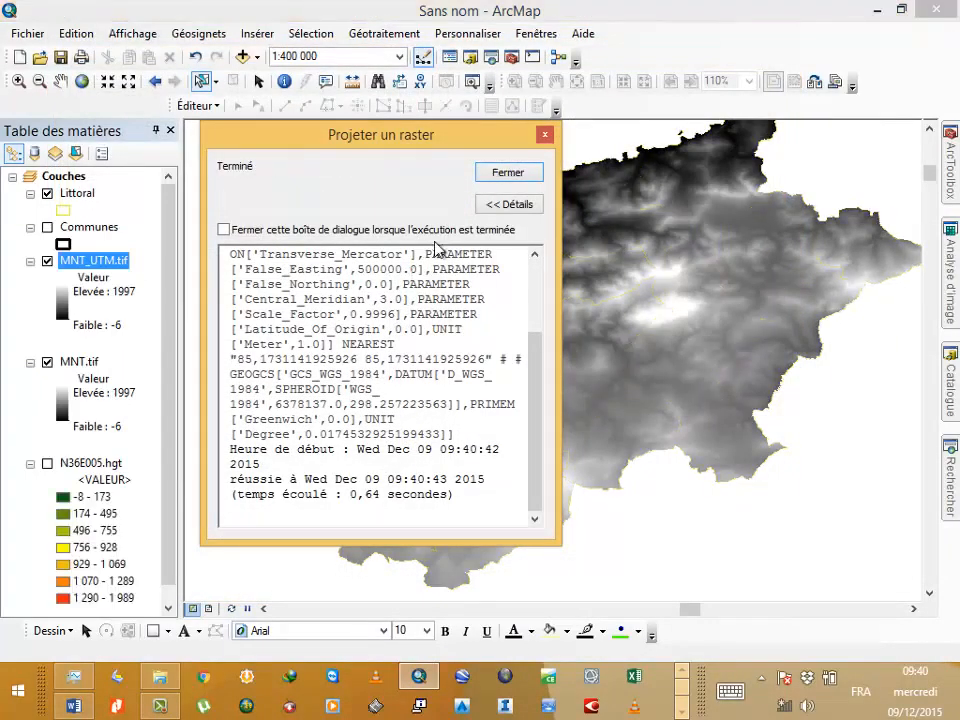
{"action": "left_click", "coordinate": [500, 174]}
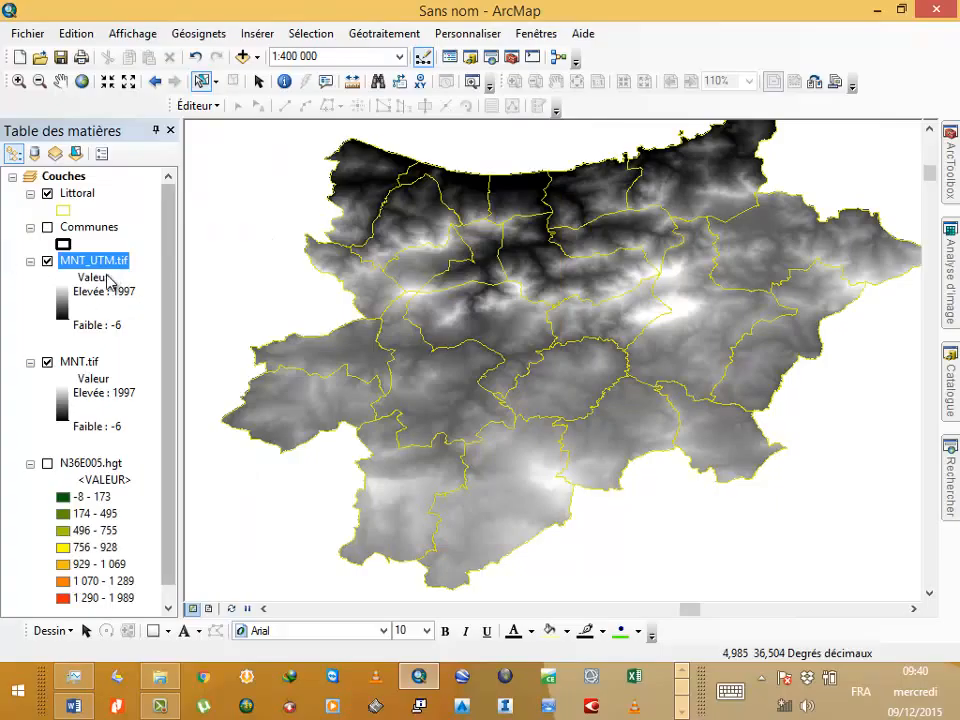
Remove the MNT.tif and N36E005.hgt layers from the map.
{"action": "right_click", "coordinate": [90, 367]}
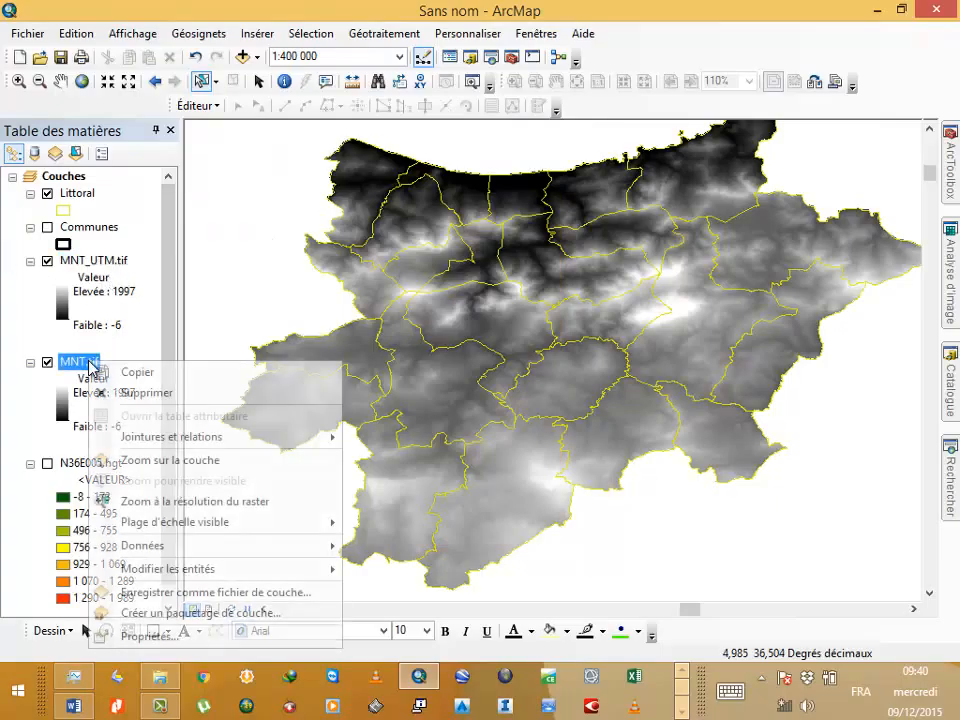
{"action": "left_click", "coordinate": [155, 392]}
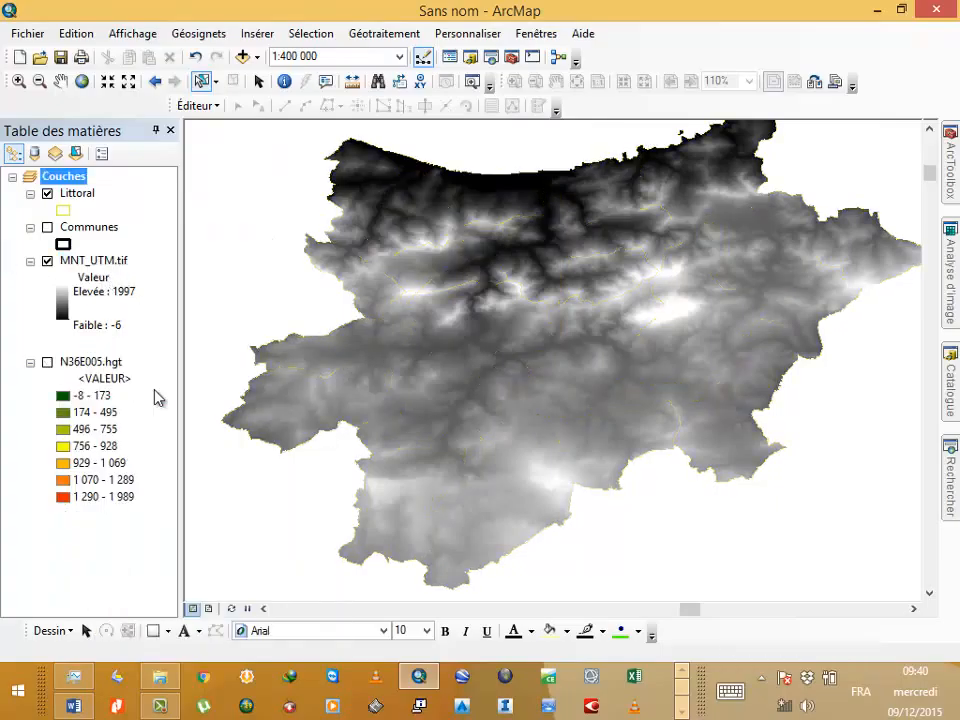
{"action": "right_click", "coordinate": [76, 362]}
{"action": "left_click", "coordinate": [92, 389]}
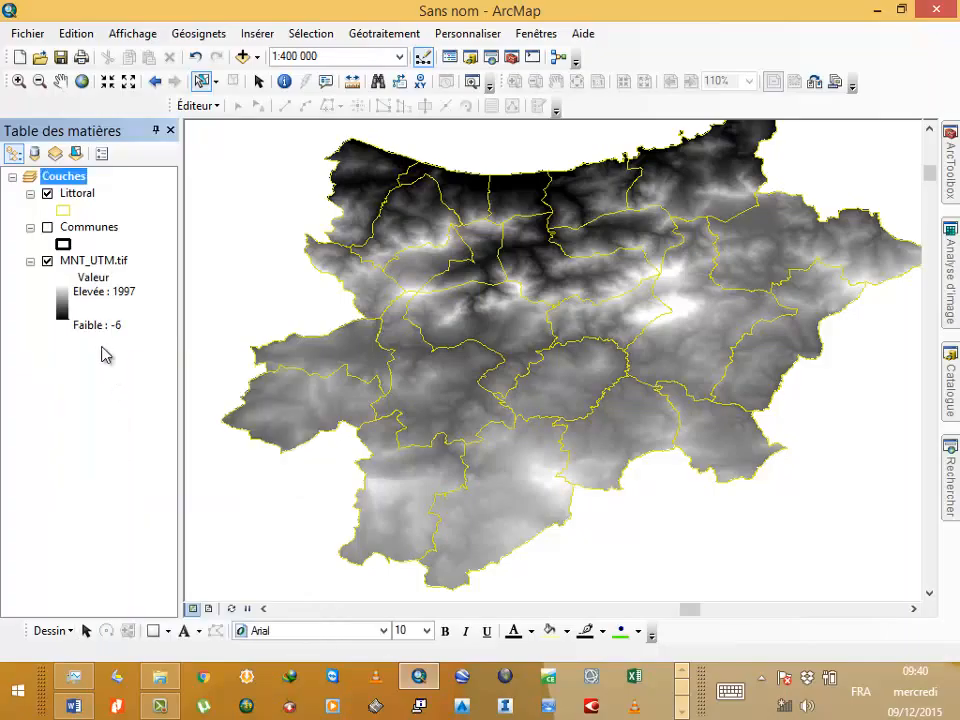
Switch the symbology of the MNT_UTM.tif layer to classified display (Classé).
{"action": "left_click", "coordinate": [116, 259]}
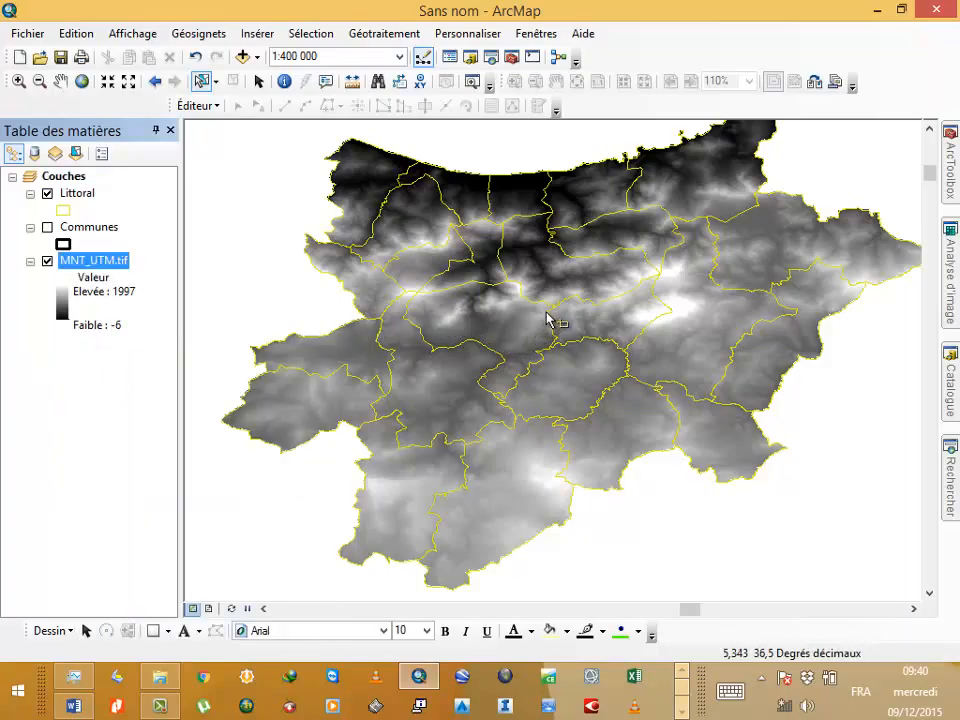
{"action": "right_click", "coordinate": [114, 263]}
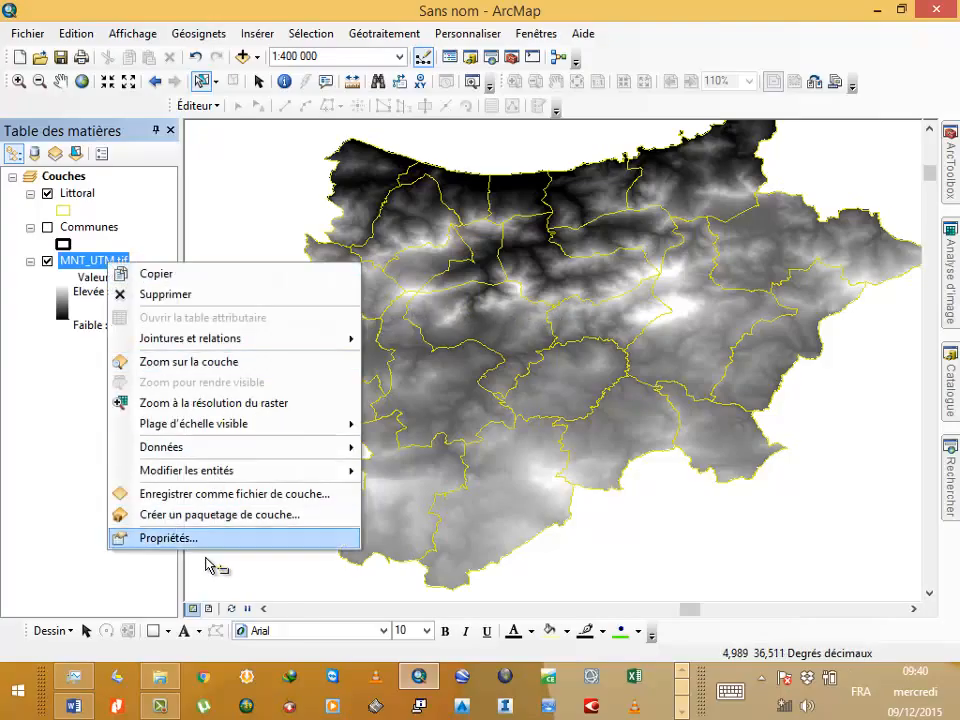
{"action": "left_click", "coordinate": [205, 540]}
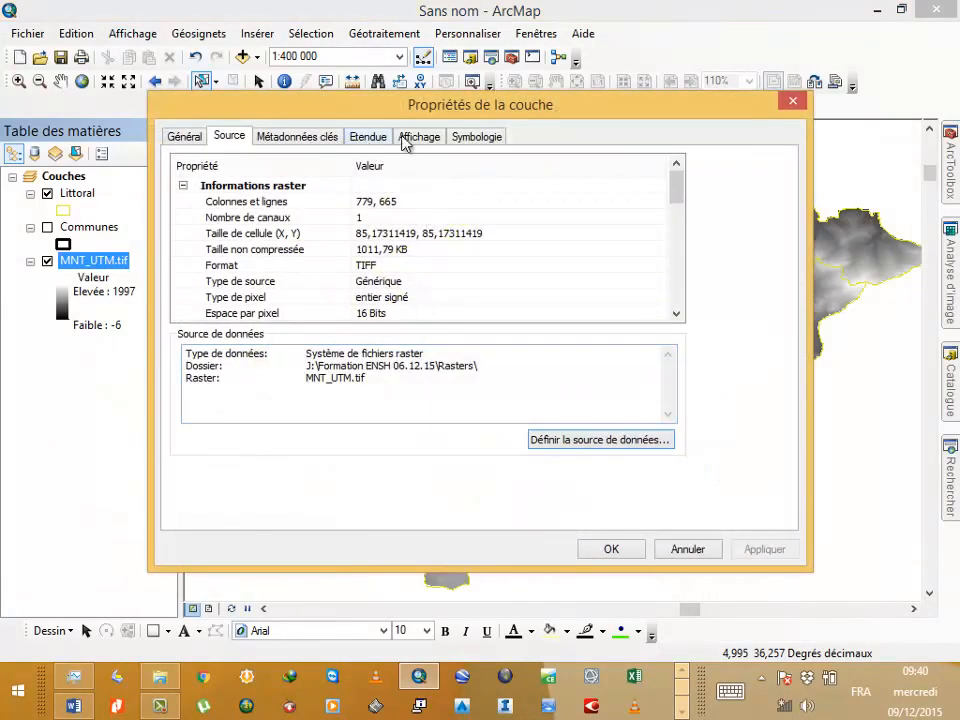
{"action": "left_click", "coordinate": [477, 136]}
{"action": "left_click", "coordinate": [228, 182]}
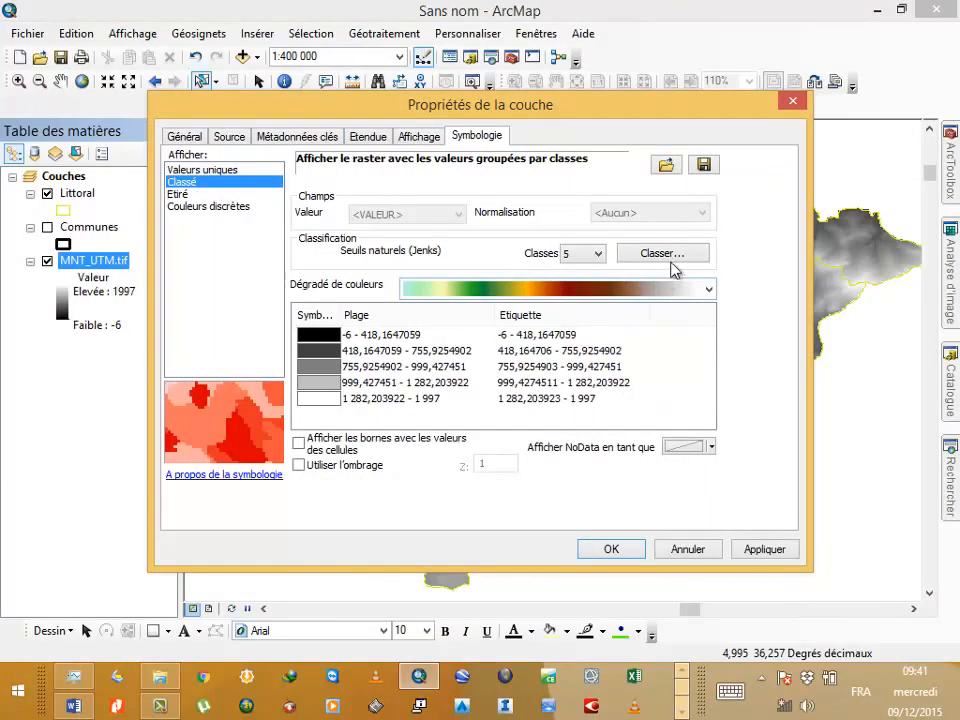
Give the MNT_UTM.tif classes the red-yellow-cyan-blue color ramp, reverse the color order so the lowest class is blue, and apply it.
{"action": "left_click", "coordinate": [609, 289]}
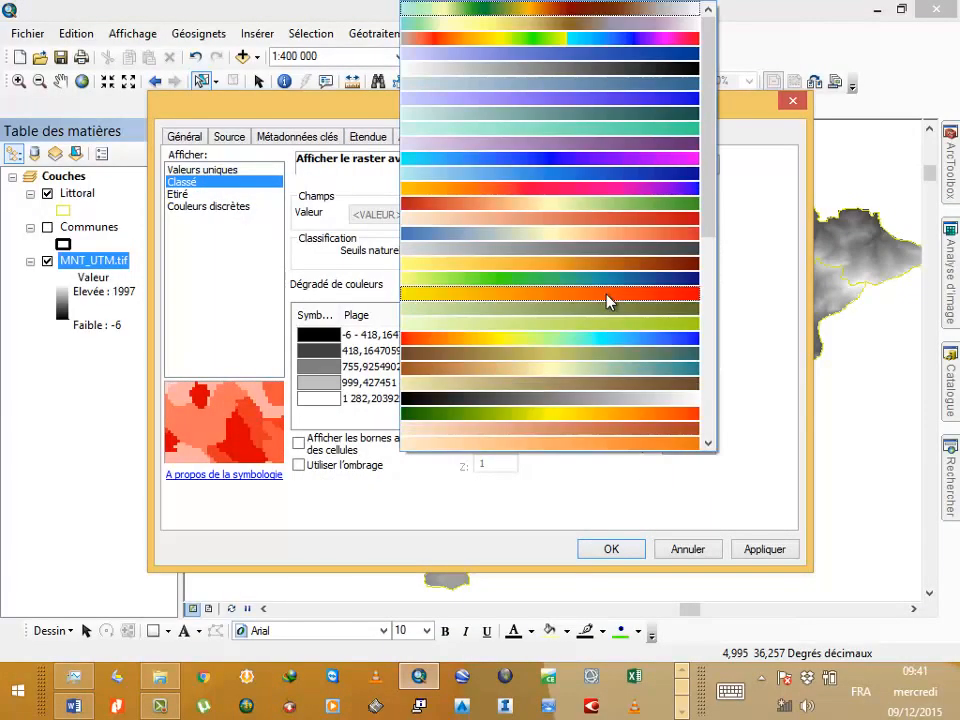
{"action": "left_click", "coordinate": [594, 338]}
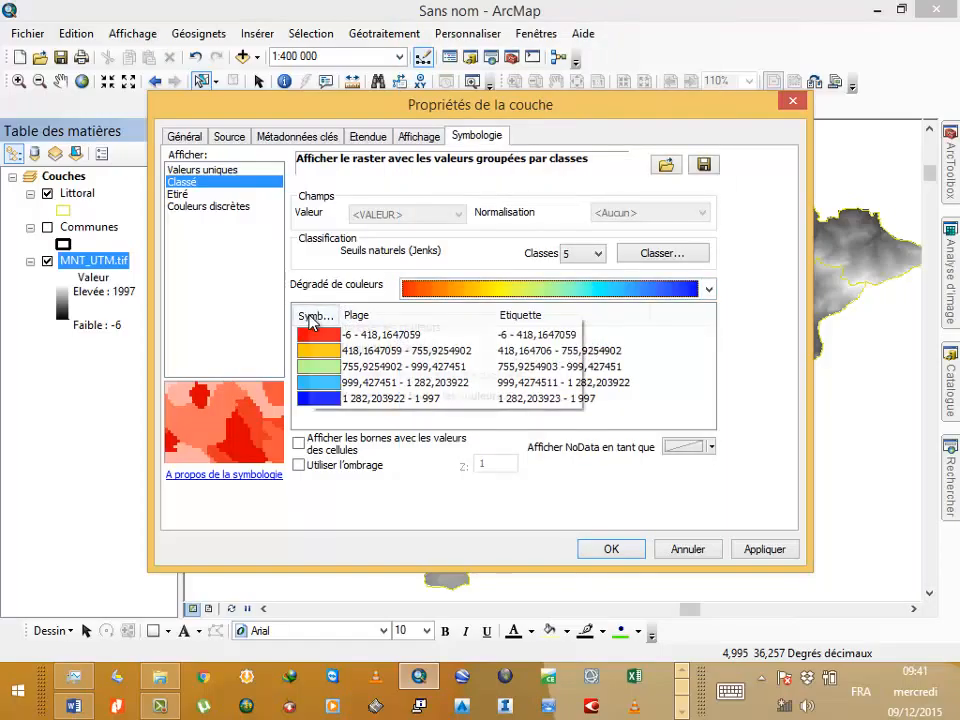
{"action": "right_click", "coordinate": [312, 320]}
{"action": "left_click", "coordinate": [431, 331]}
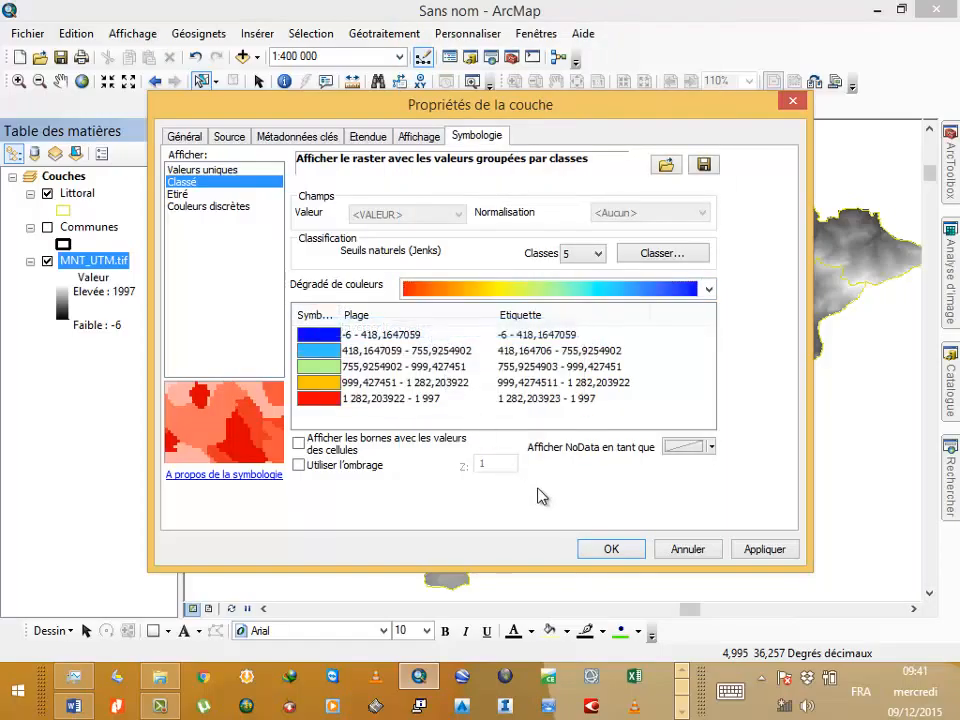
{"action": "left_click", "coordinate": [609, 550]}
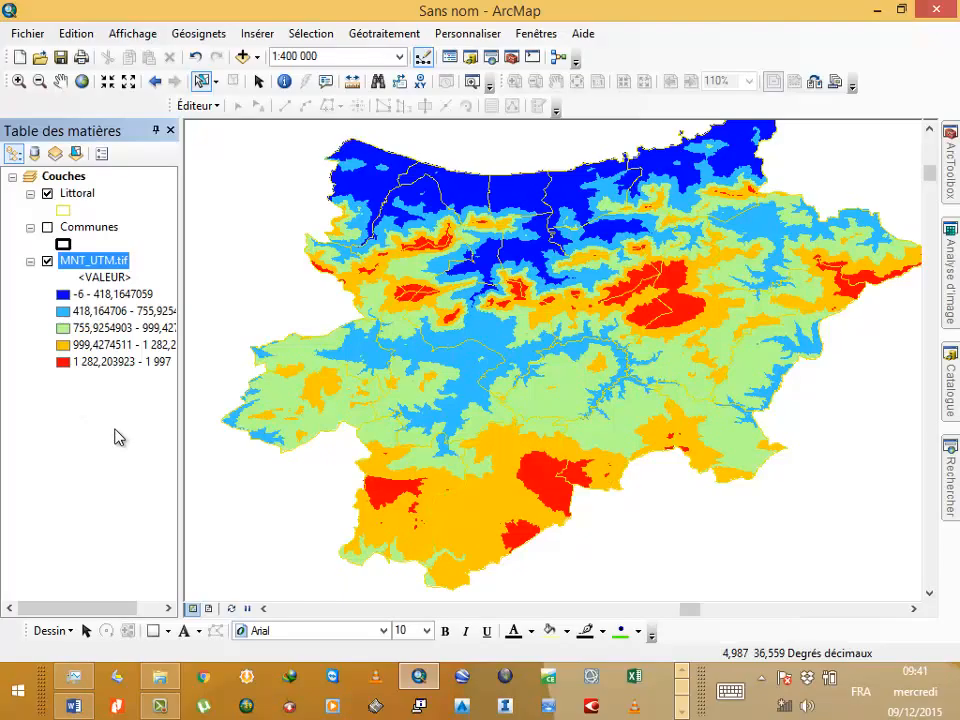
Reclassify the MNT_UTM.tif symbology into 7 classes with the turquoise-yellow-brown-mauve color ramp.
{"action": "right_click", "coordinate": [97, 266]}
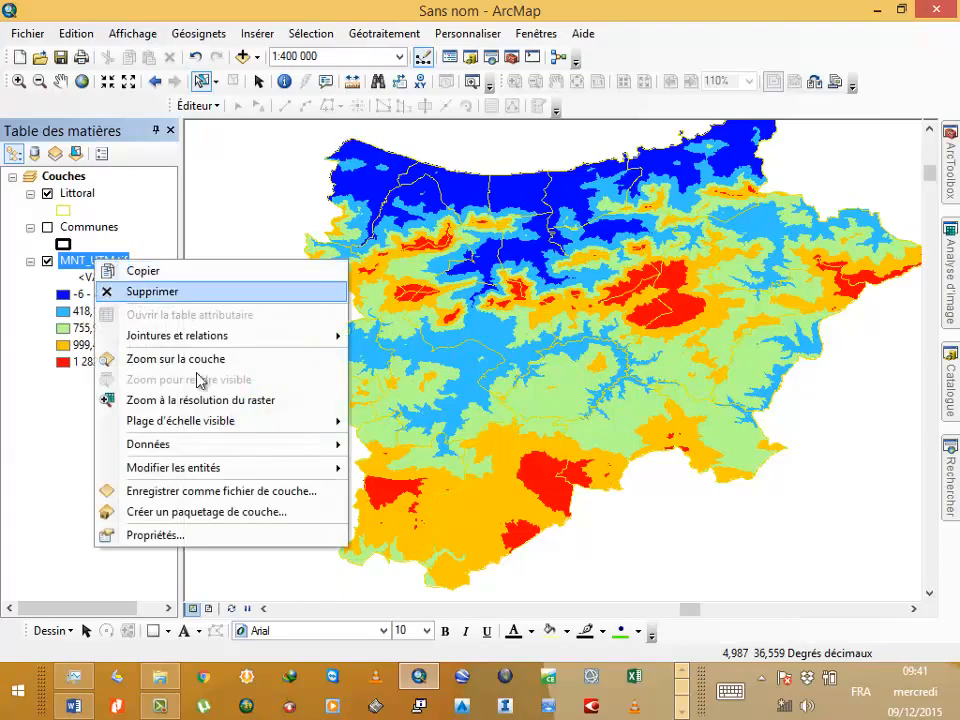
{"action": "left_click", "coordinate": [197, 534]}
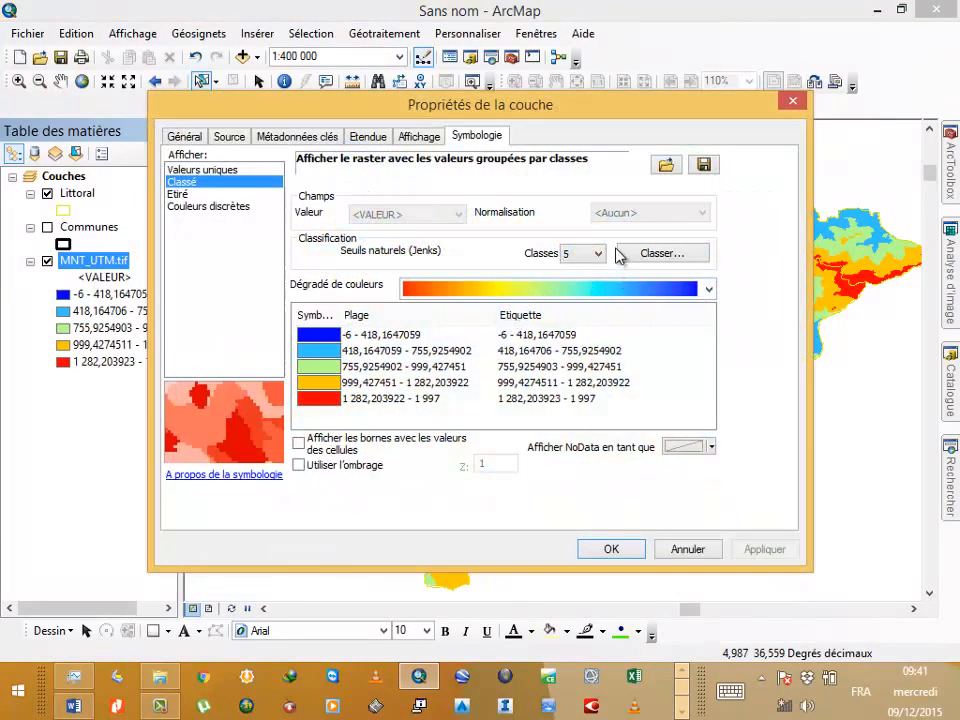
{"action": "left_click", "coordinate": [597, 253]}
{"action": "left_click", "coordinate": [580, 318]}
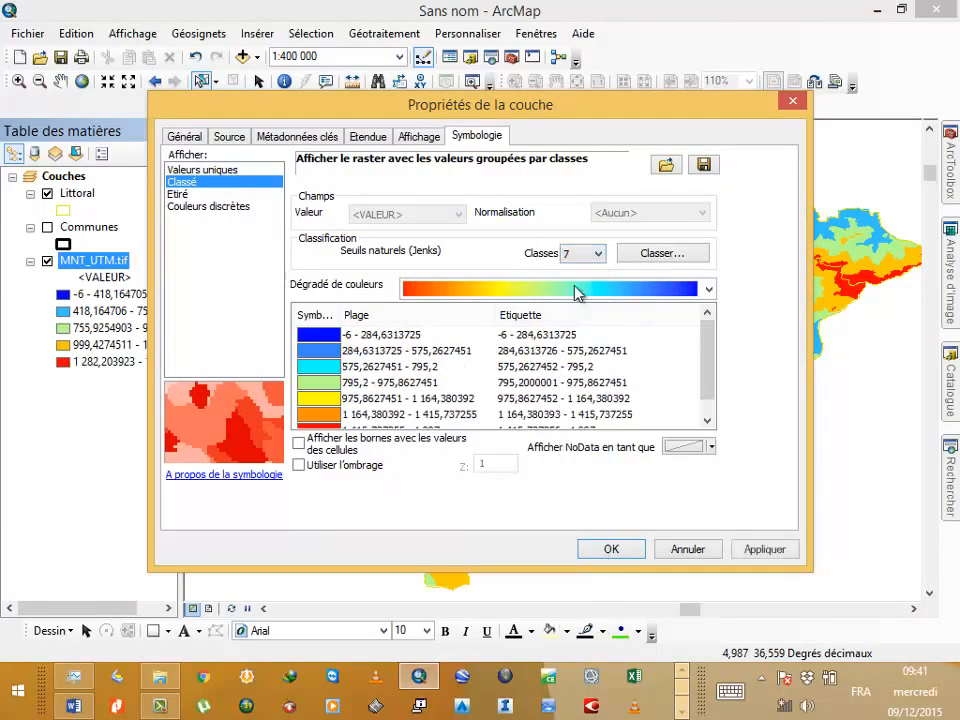
{"action": "left_click", "coordinate": [577, 290]}
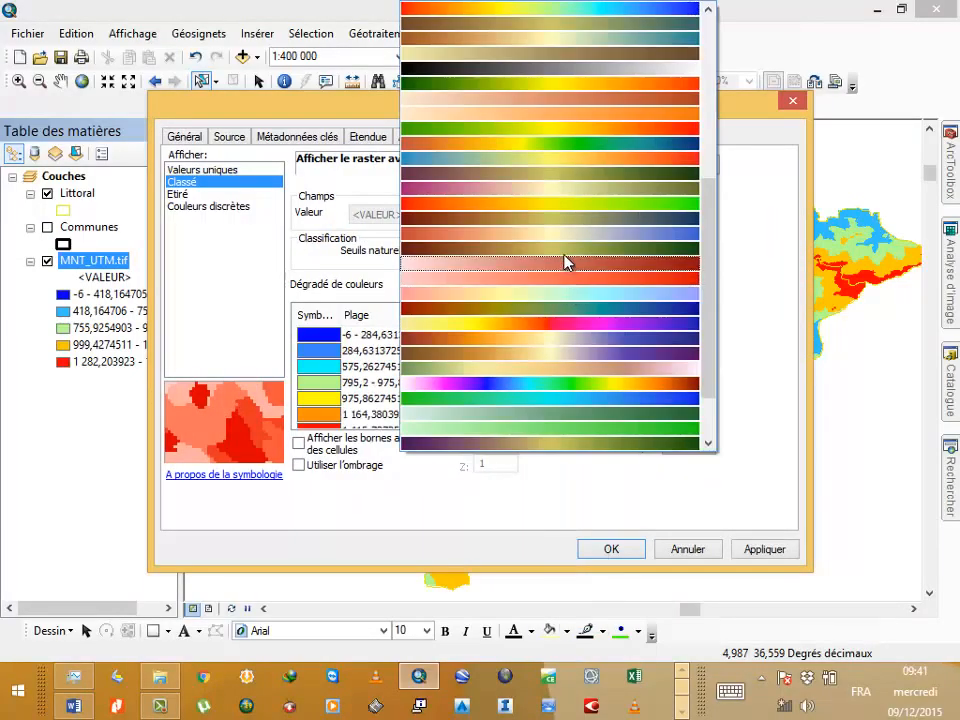
{"action": "scroll", "coordinate": [560, 87], "scroll_direction": "up", "scroll_amount": 7}
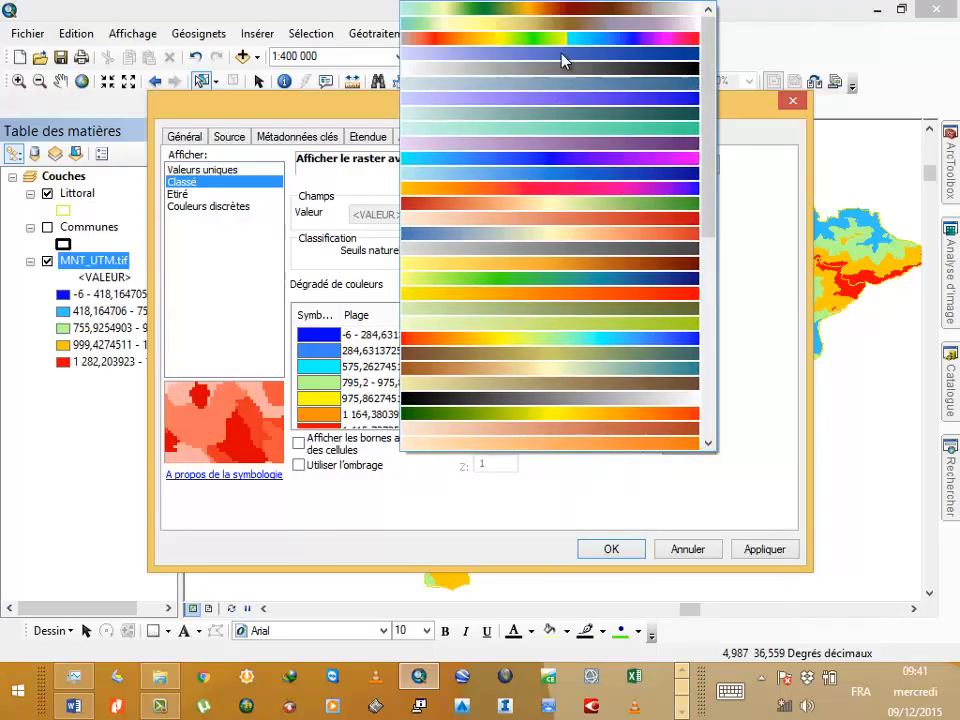
{"action": "left_click", "coordinate": [558, 27]}
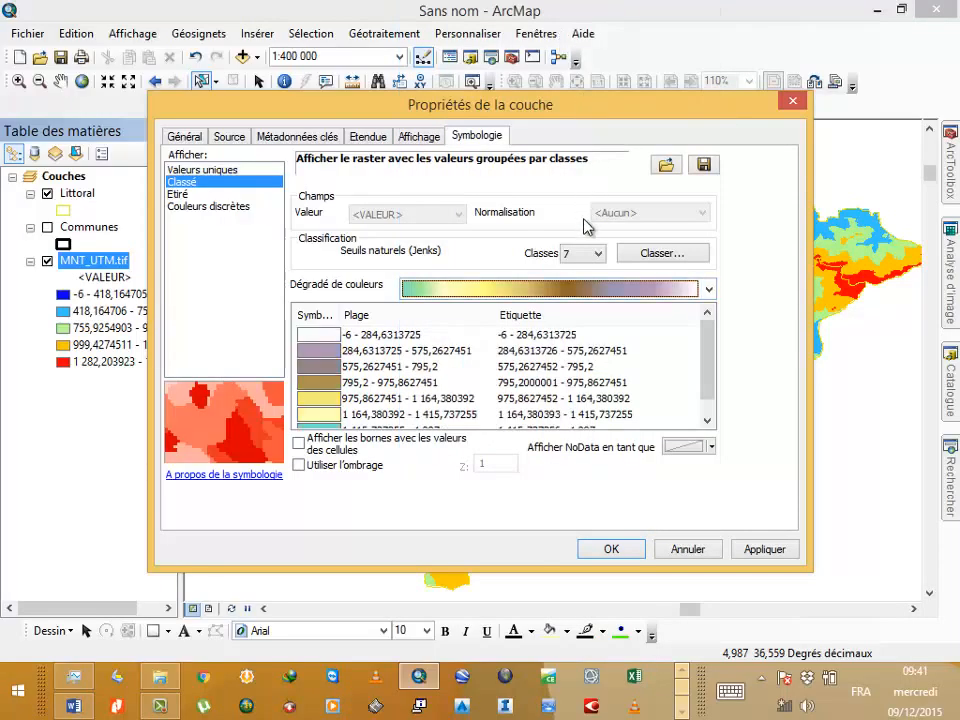
{"action": "left_click", "coordinate": [609, 549]}
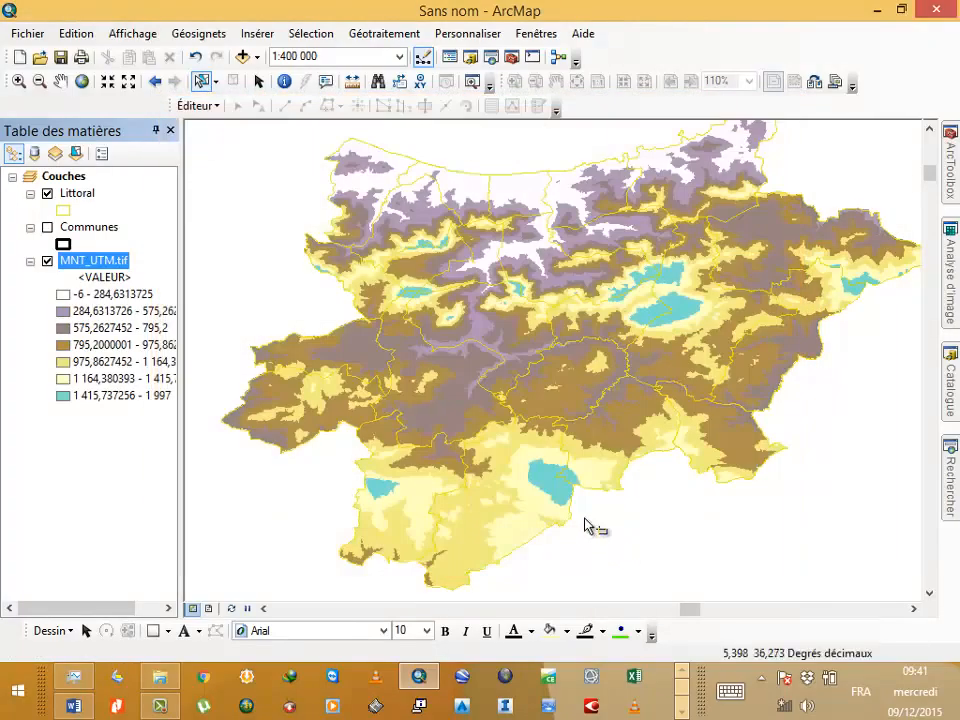
Change the MNT_UTM.tif color ramp to the elevation gradient running from light blue through green, orange and brown to white.
{"action": "right_click", "coordinate": [120, 258]}
{"action": "left_click", "coordinate": [156, 537]}
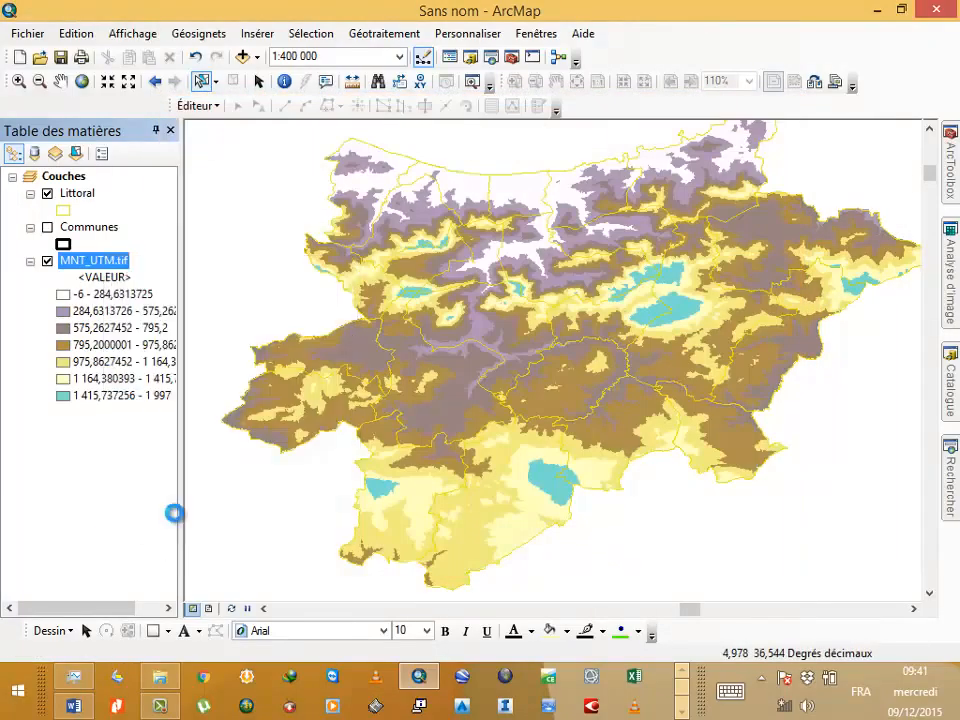
{"action": "left_click", "coordinate": [514, 297]}
{"action": "scroll", "coordinate": [510, 133], "scroll_direction": "up", "scroll_amount": 3}
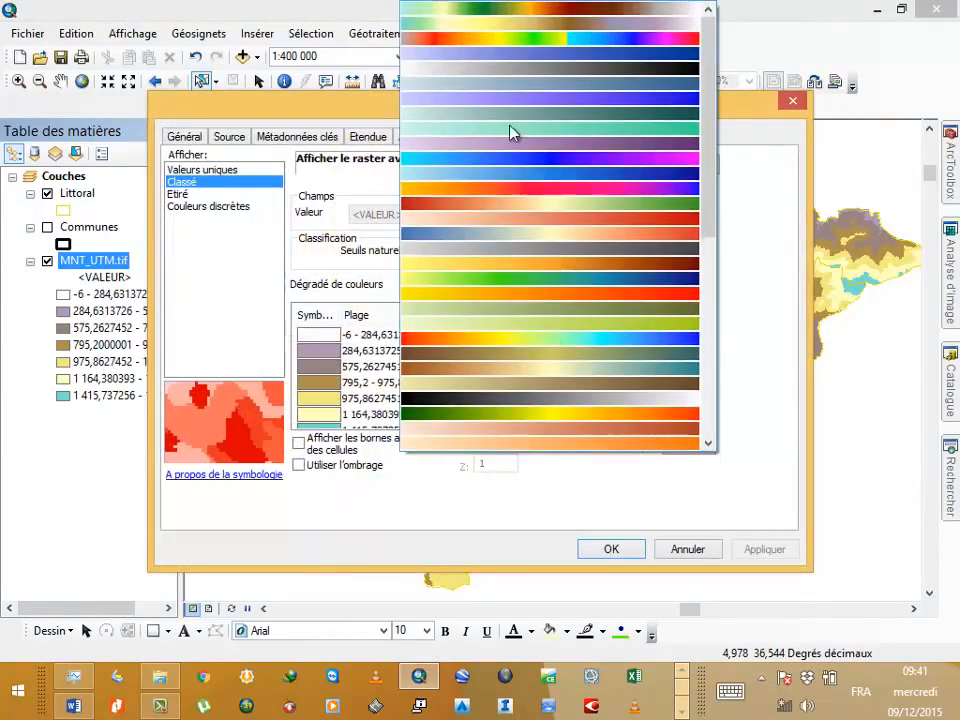
{"action": "left_click", "coordinate": [531, 10]}
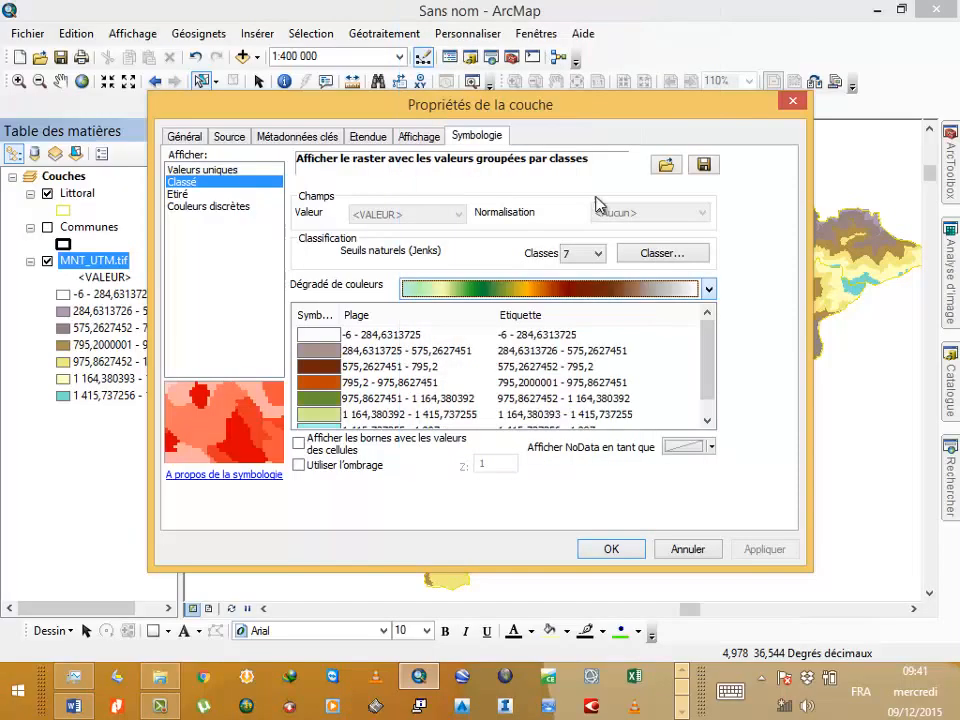
{"action": "left_click", "coordinate": [600, 558]}
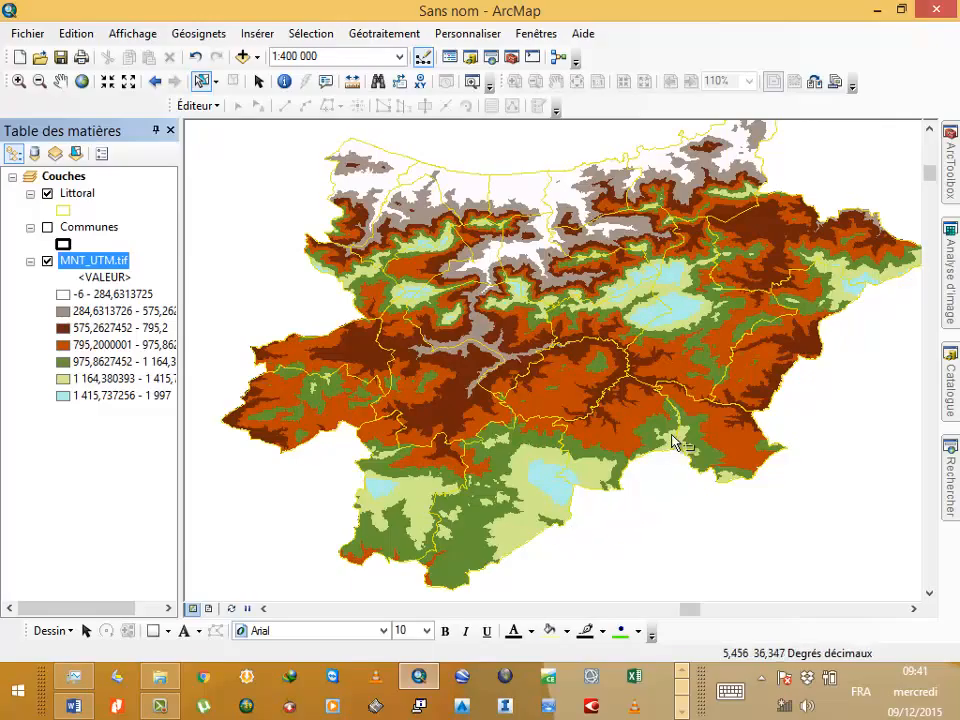
Open the Ombrage (hillshade) tool from the Surface toolset of the Spatial Analyst tools.
{"action": "left_click", "coordinate": [948, 352]}
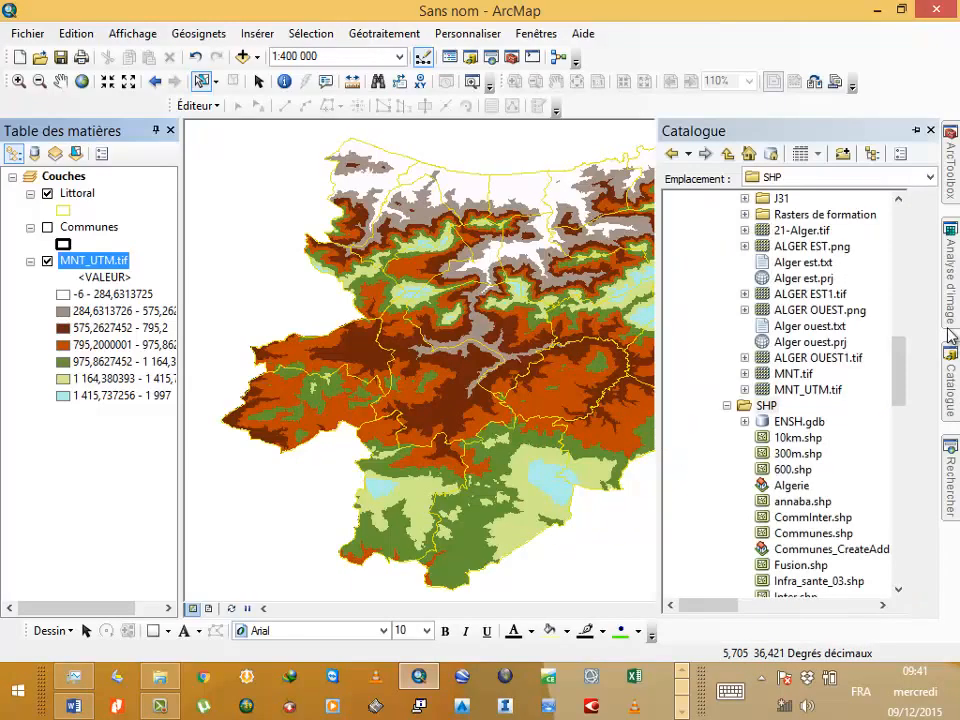
{"action": "left_click", "coordinate": [951, 165]}
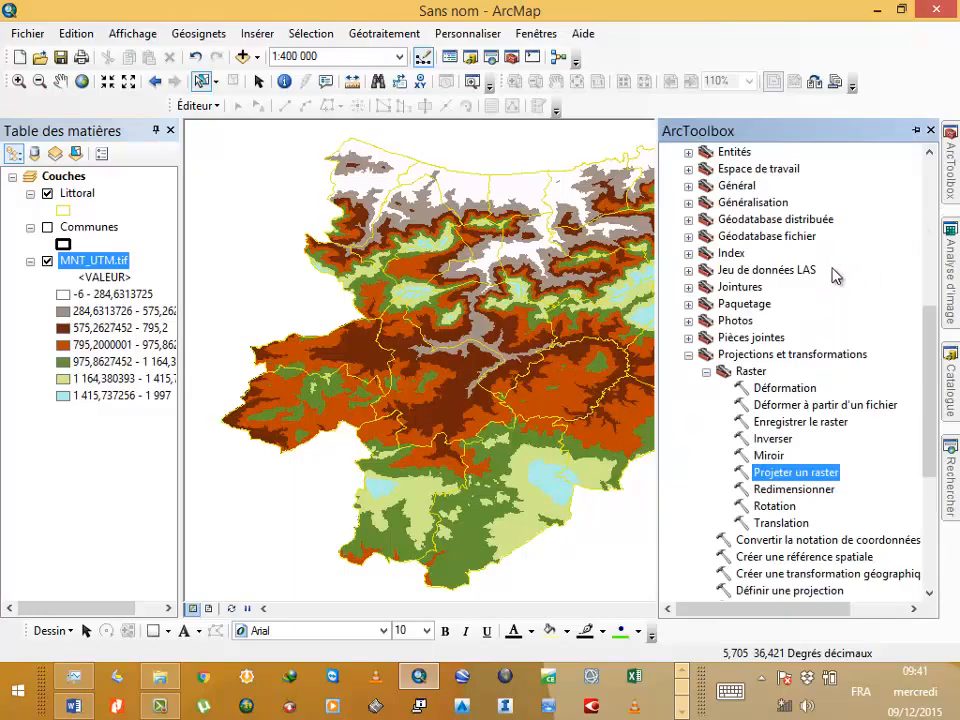
{"action": "scroll", "coordinate": [836, 276], "scroll_direction": "down", "scroll_amount": 6}
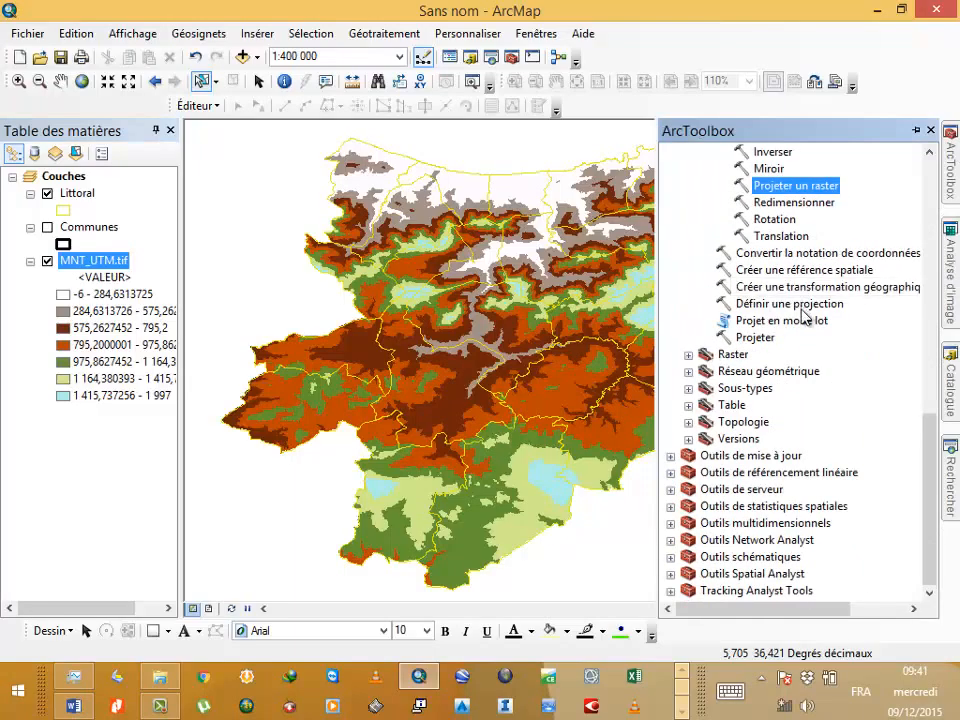
{"action": "double_click", "coordinate": [750, 573]}
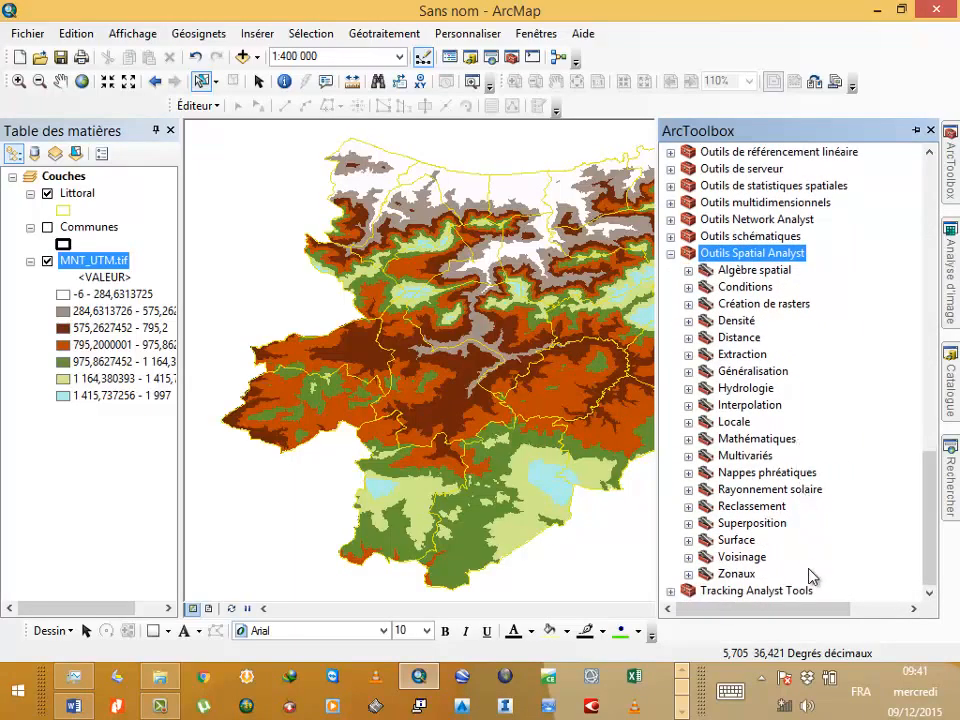
{"action": "double_click", "coordinate": [737, 541]}
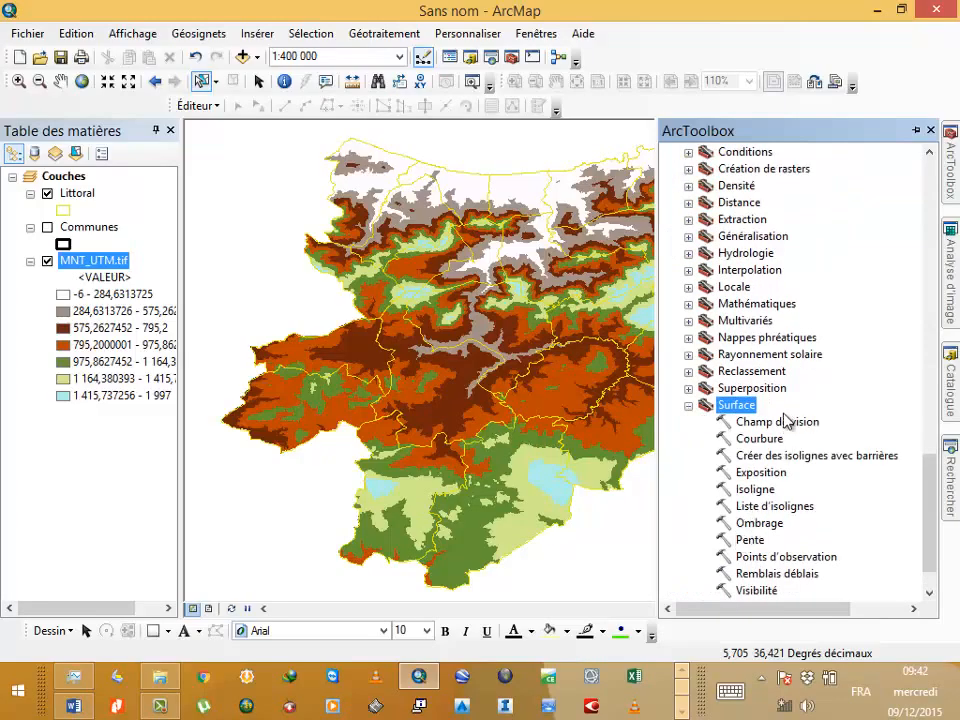
{"action": "scroll", "coordinate": [864, 545], "scroll_direction": "down", "scroll_amount": 1}
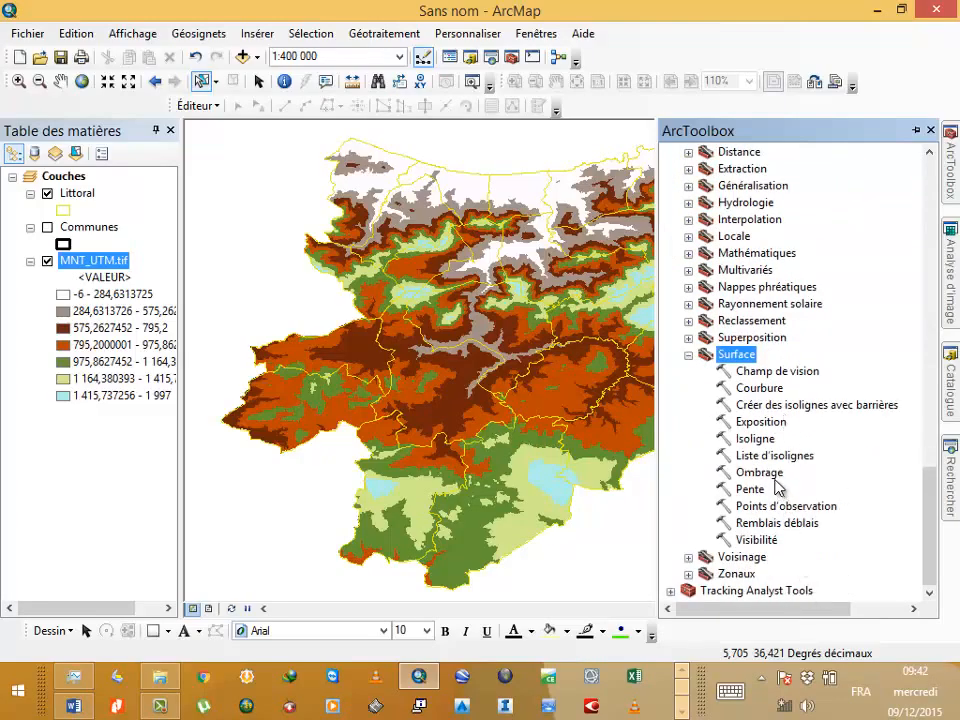
{"action": "double_click", "coordinate": [766, 478]}
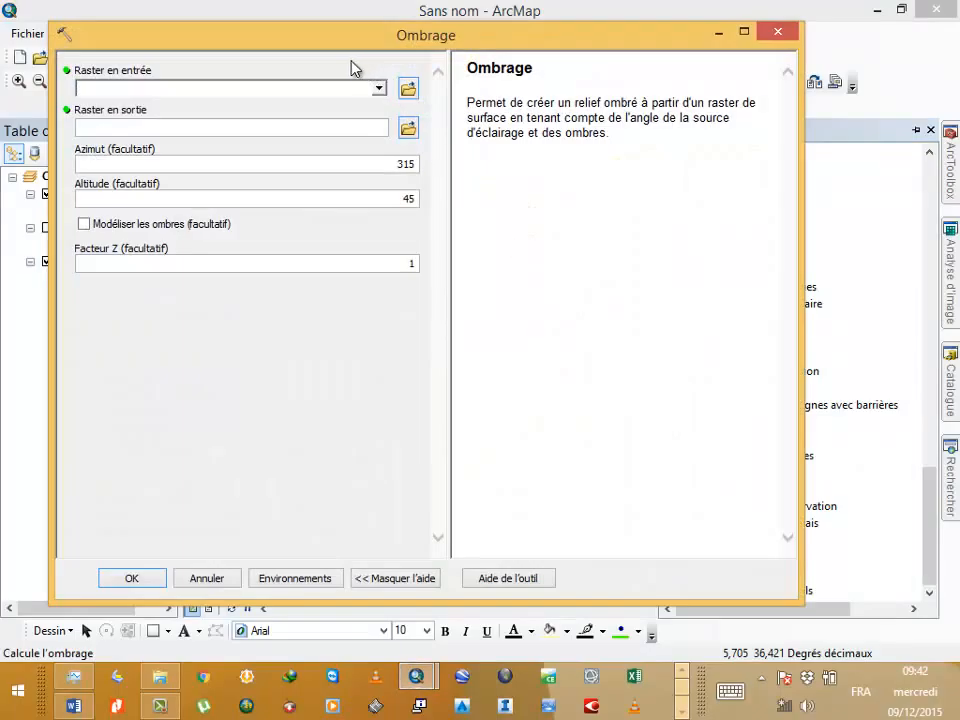
Create a hillshade from MNT_UTM.tif with the default lighting settings, saving the output as Relief.tif in the Rasters folder.
{"action": "left_click", "coordinate": [380, 90]}
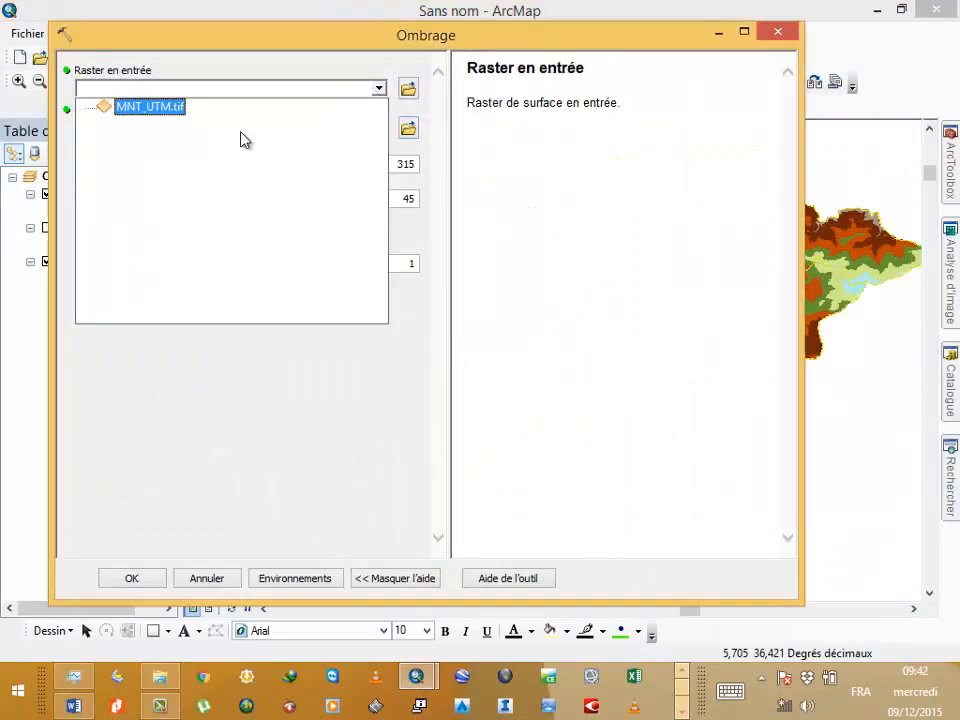
{"action": "left_click", "coordinate": [158, 110]}
{"action": "left_click", "coordinate": [408, 128]}
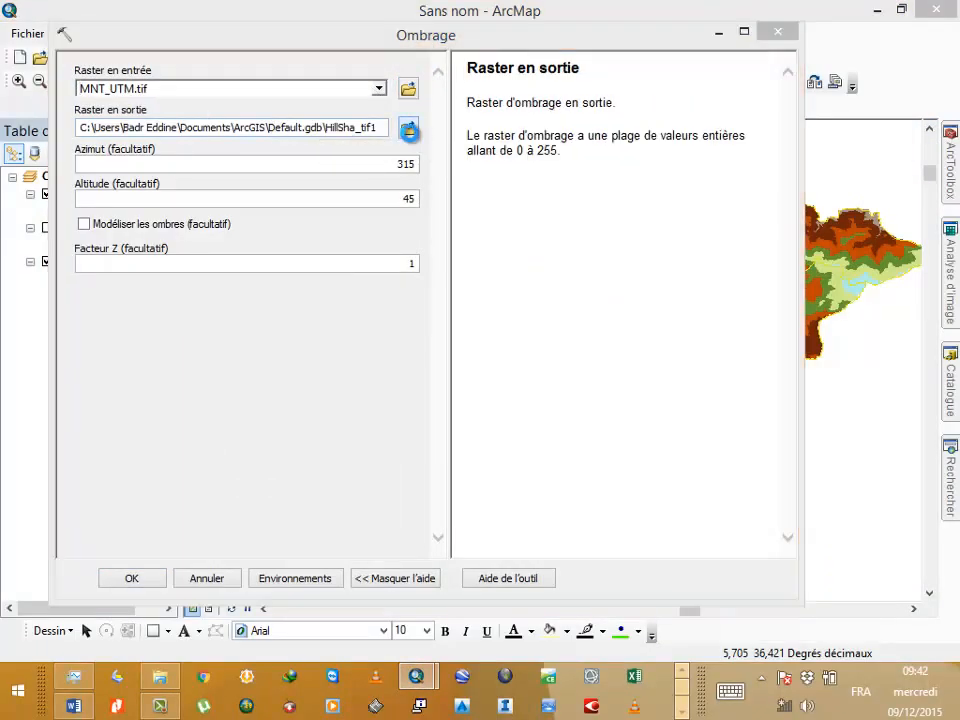
{"action": "left_click", "coordinate": [643, 164]}
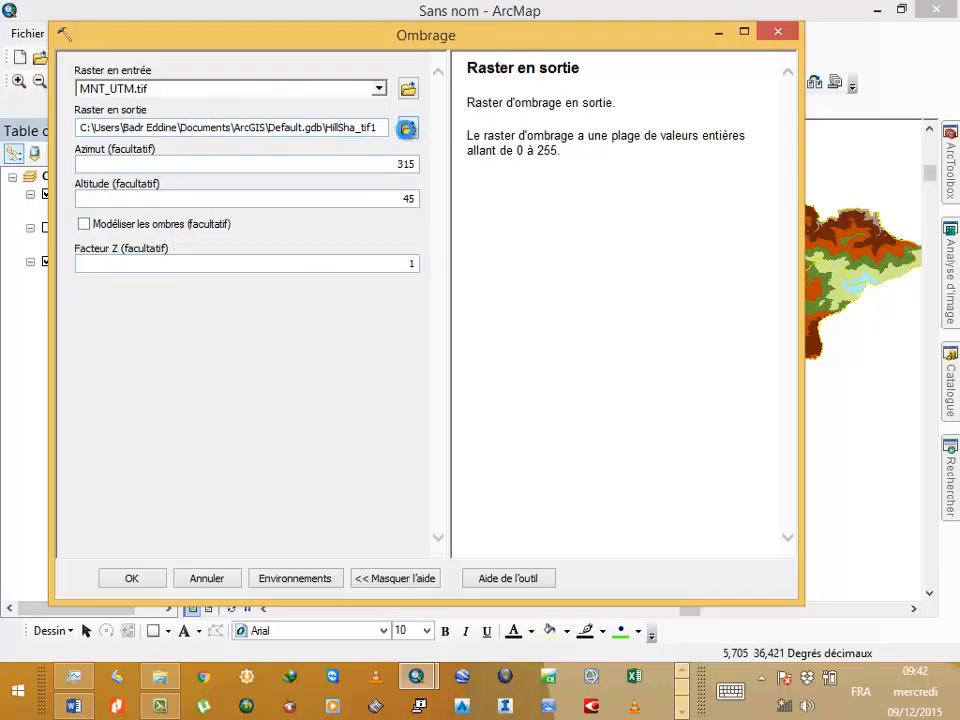
{"action": "left_click", "coordinate": [408, 128]}
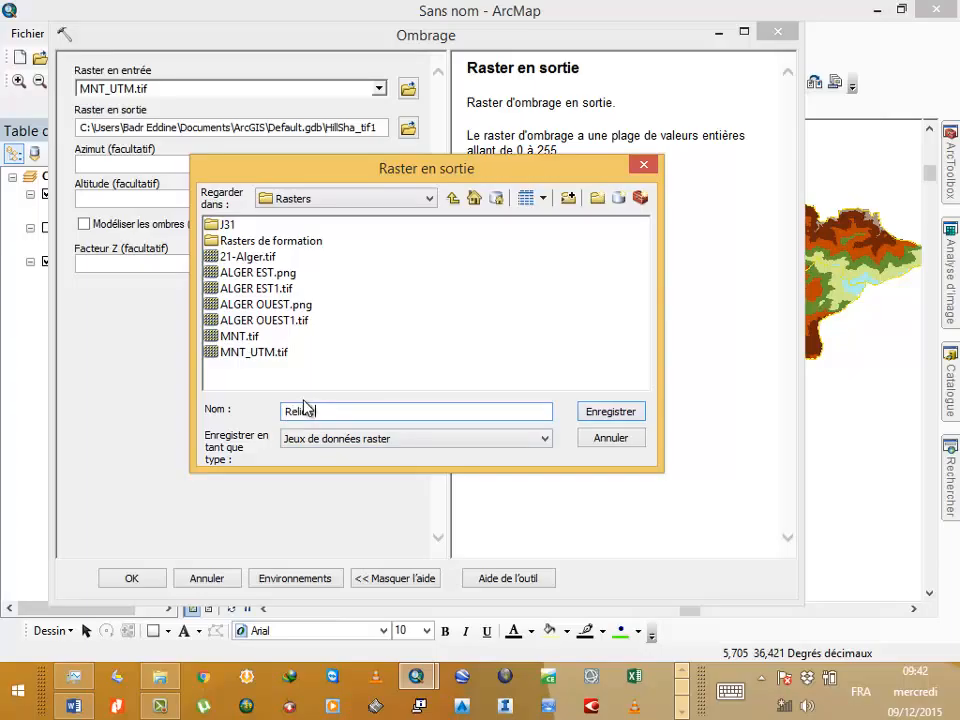
{"action": "key", "text": "Return"}
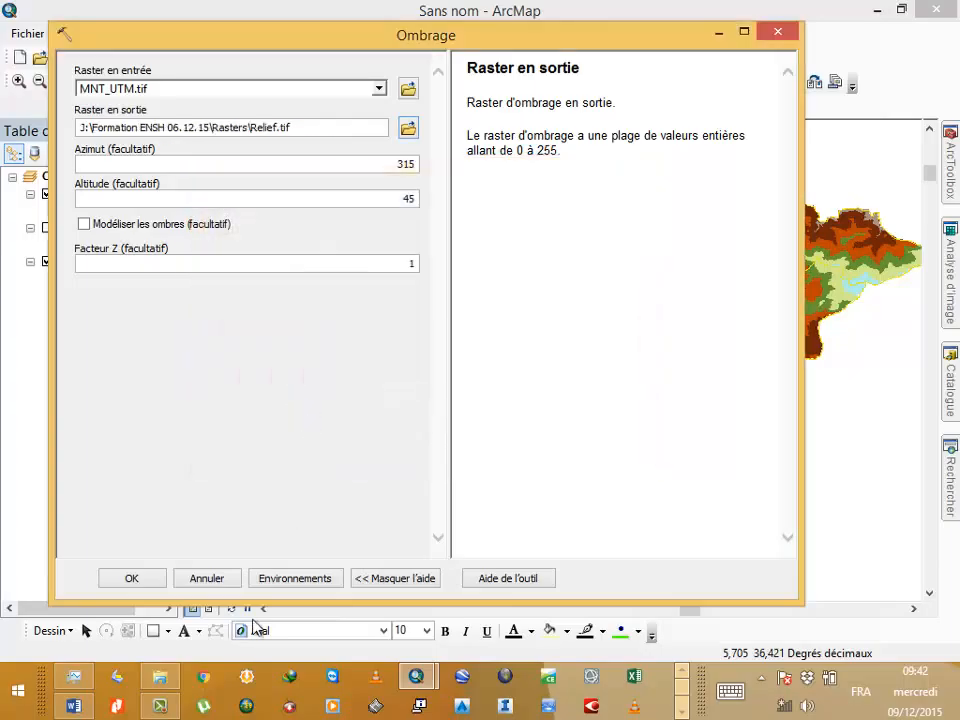
{"action": "left_click", "coordinate": [136, 579]}
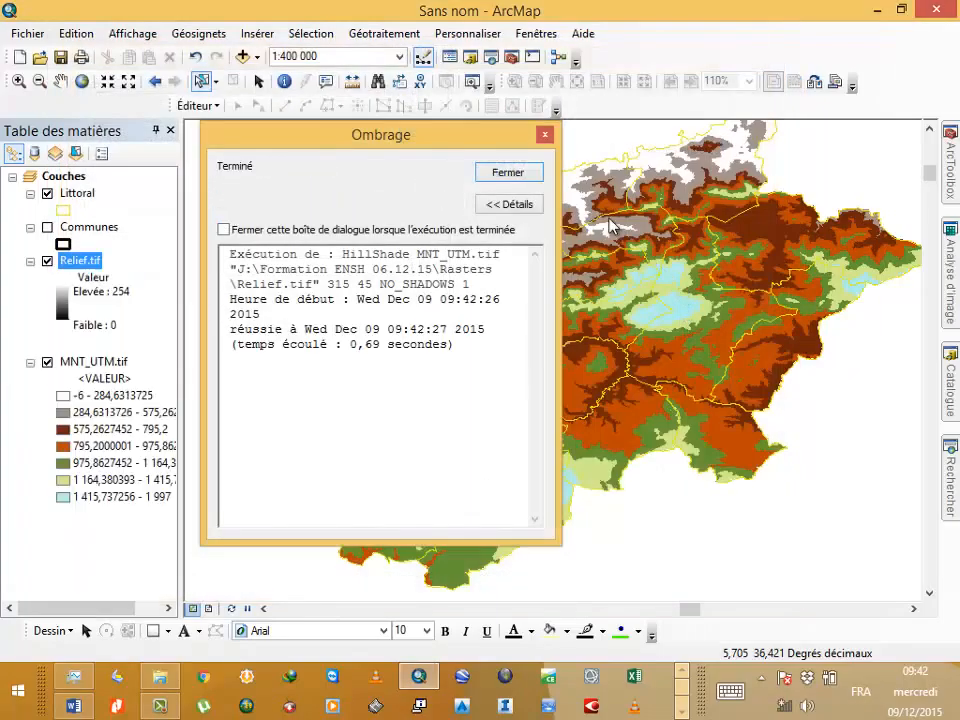
{"action": "left_click", "coordinate": [495, 176]}
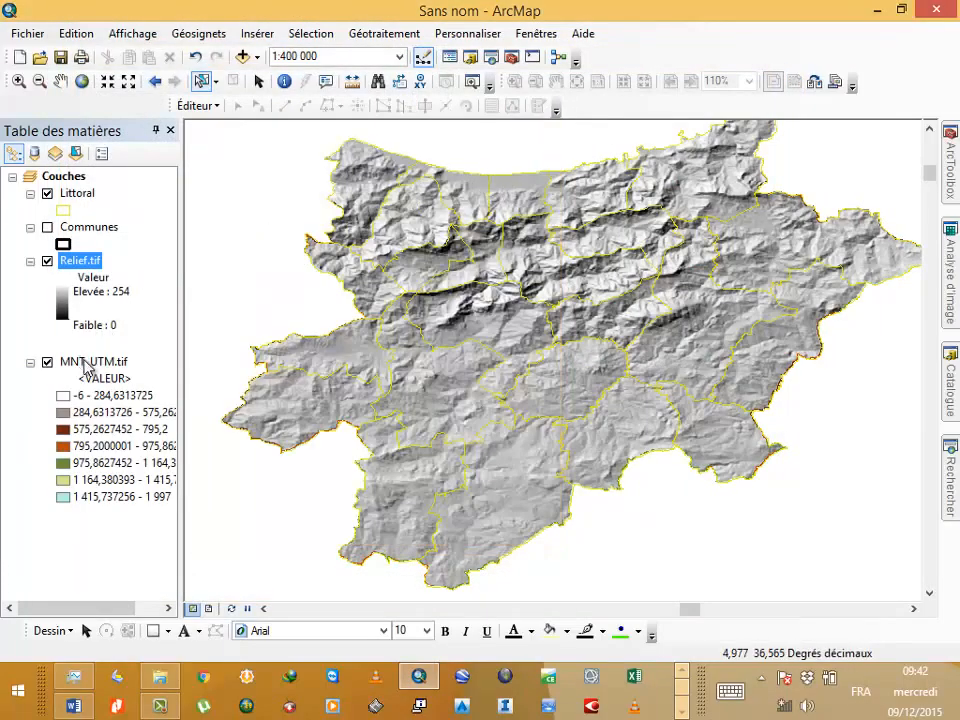
Place the MNT_UTM.tif layer above Relief.tif in the drawing order and set its transparency to 50 %.
{"action": "left_click_drag", "start_coordinate": [87, 368], "coordinate": [97, 279]}
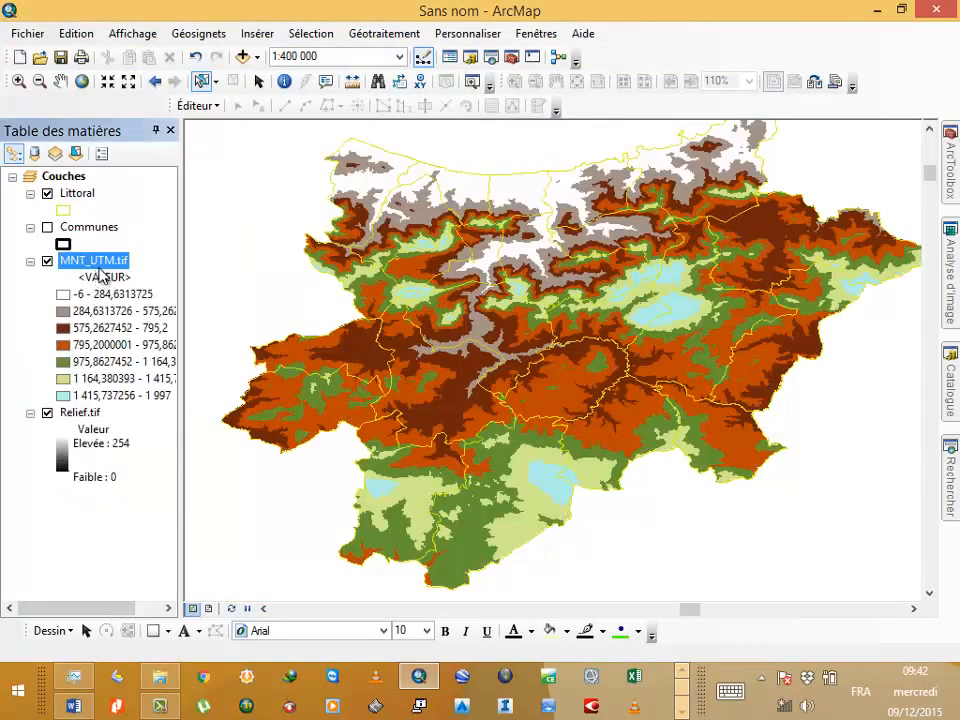
{"action": "right_click", "coordinate": [100, 275]}
{"action": "left_click", "coordinate": [171, 538]}
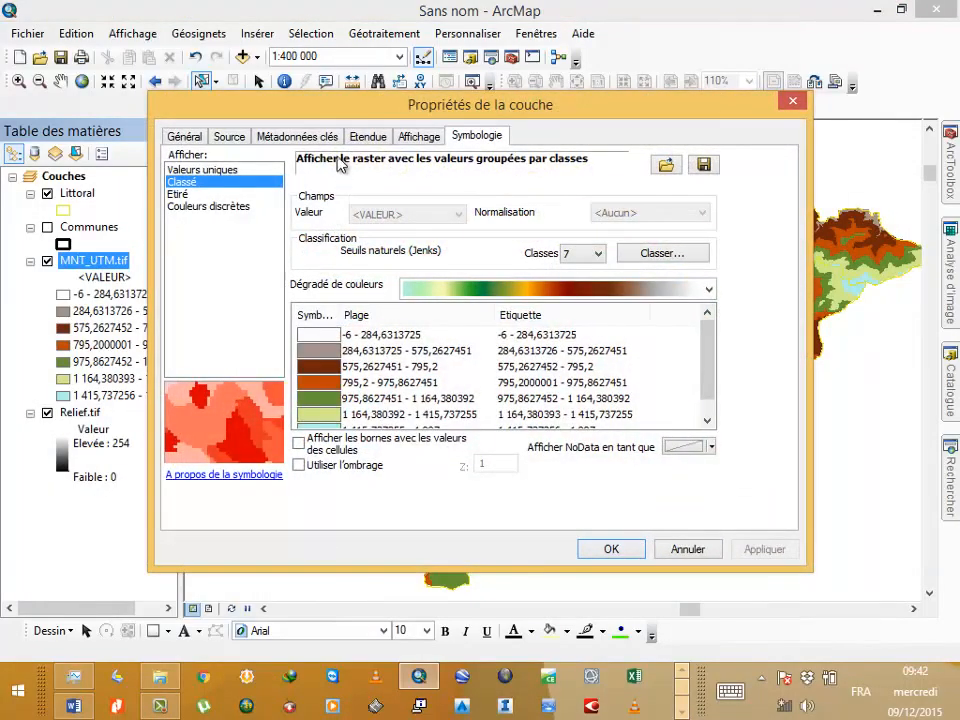
{"action": "left_click", "coordinate": [405, 137]}
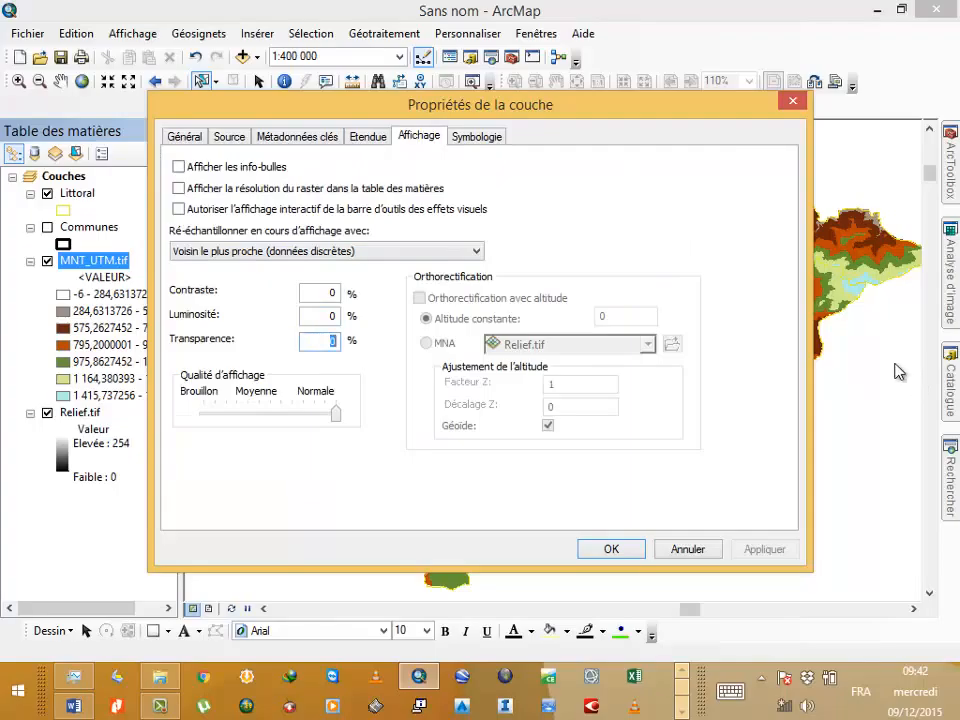
{"action": "type", "text": "56"}
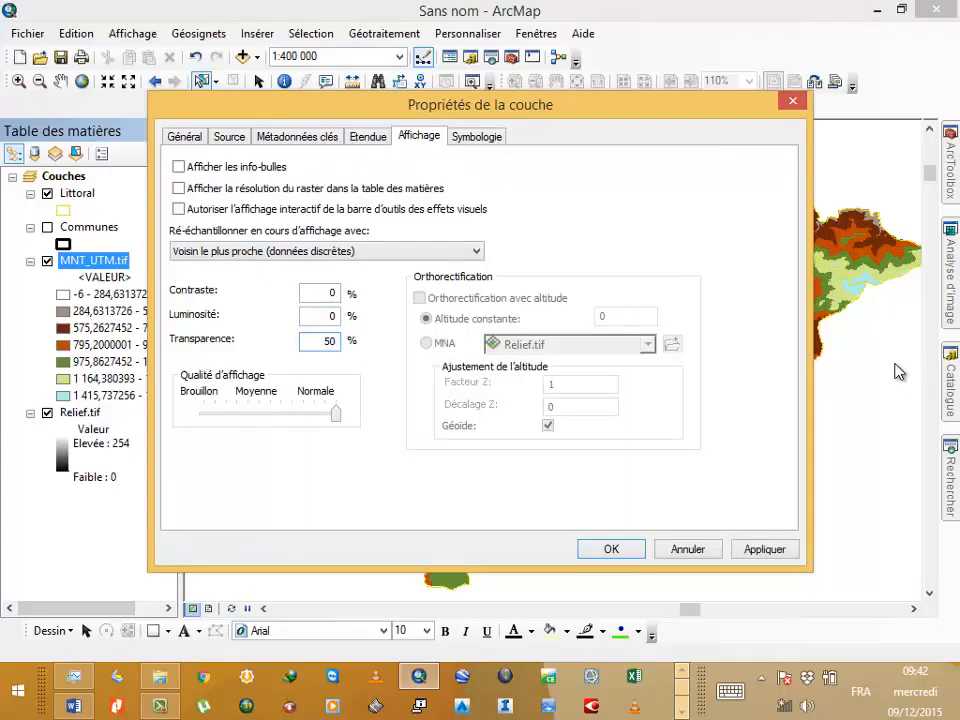
{"action": "key", "text": "Return"}
Inspect the shaded relief on the map, switch to the page layout and bring the legend into view.
{"action": "scroll", "coordinate": [540, 335], "scroll_direction": "up", "scroll_amount": 3}
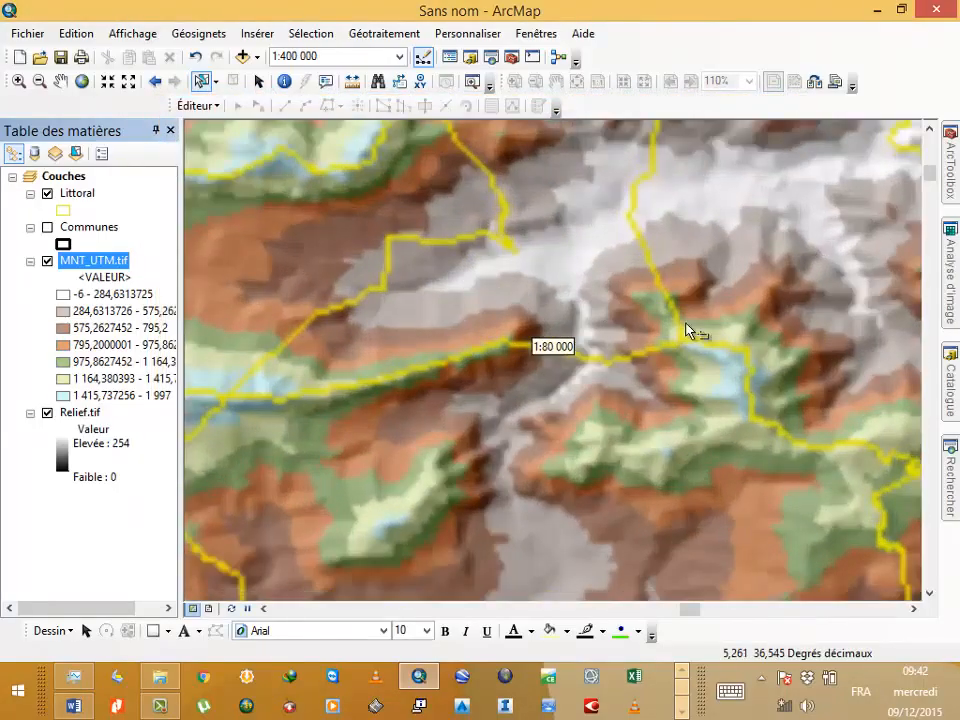
{"action": "scroll", "coordinate": [688, 330], "scroll_direction": "down", "scroll_amount": 5}
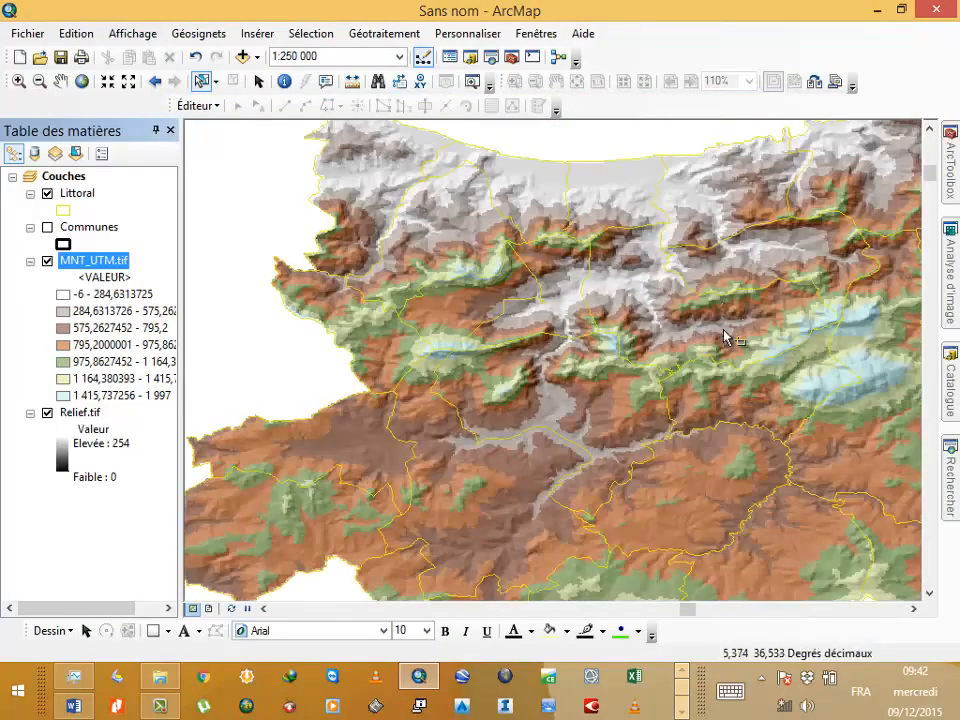
{"action": "left_click_drag", "start_coordinate": [724, 334], "coordinate": [448, 337]}
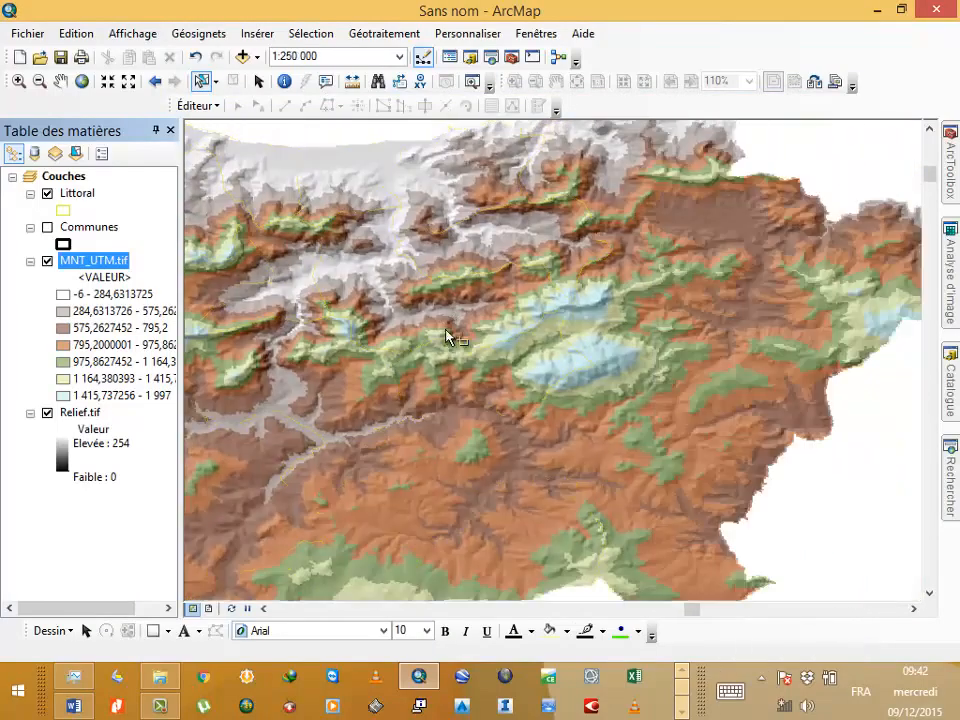
{"action": "left_click", "coordinate": [208, 608]}
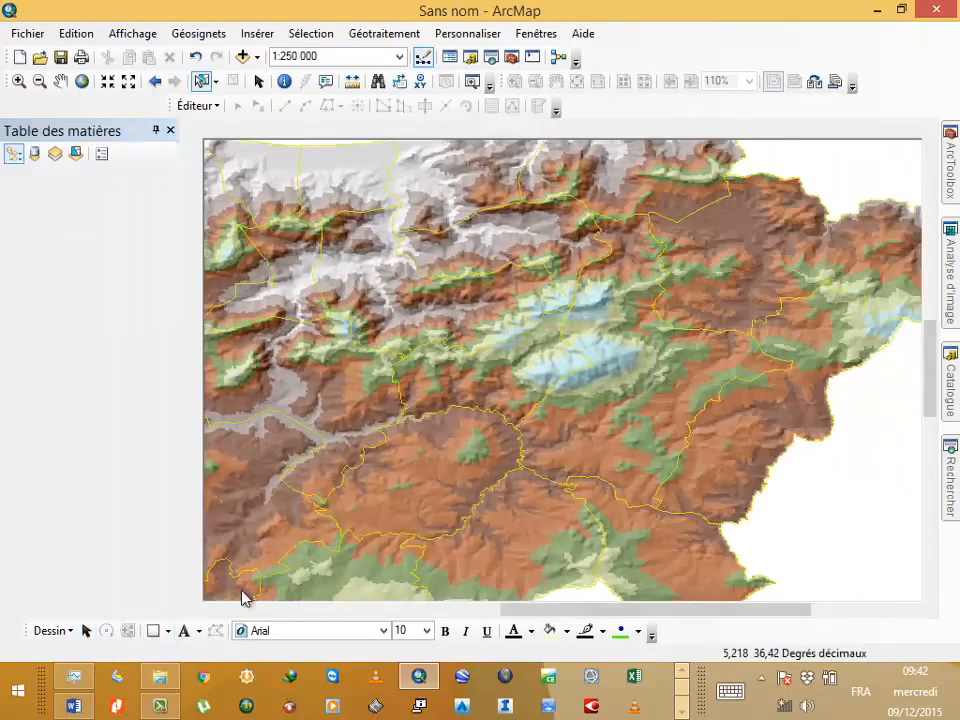
{"action": "left_click_drag", "start_coordinate": [450, 439], "coordinate": [728, 413]}
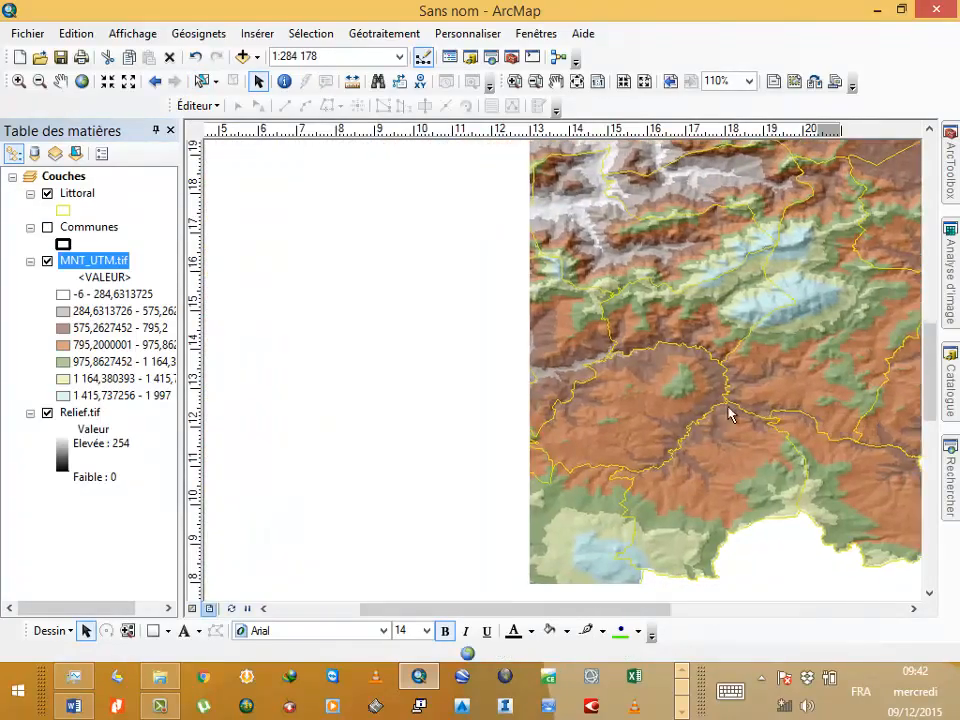
{"action": "scroll", "coordinate": [647, 379], "scroll_direction": "down", "scroll_amount": 2}
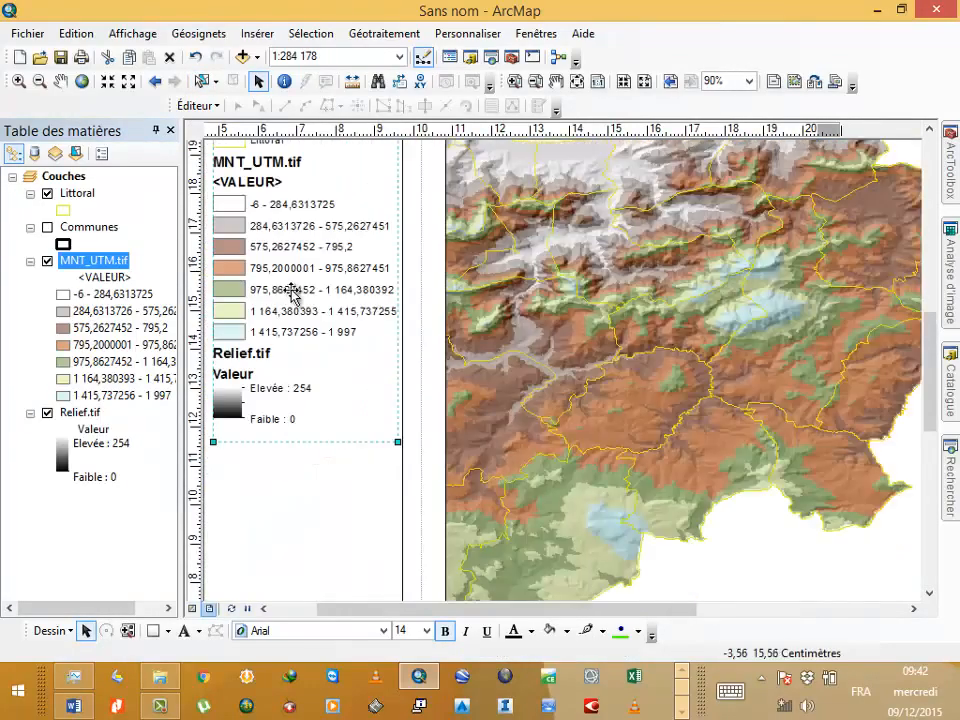
{"action": "left_click_drag", "start_coordinate": [375, 354], "coordinate": [582, 382]}
Remove the Relief.tif item from the legend through the legend's properties.
{"action": "right_click", "coordinate": [478, 287]}
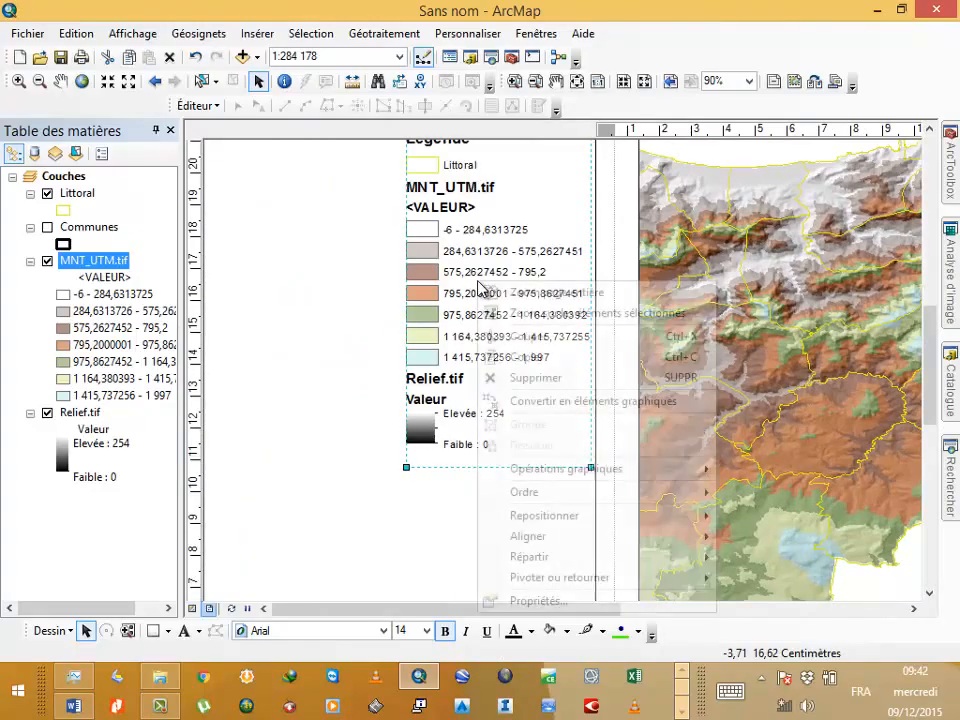
{"action": "left_click", "coordinate": [520, 601]}
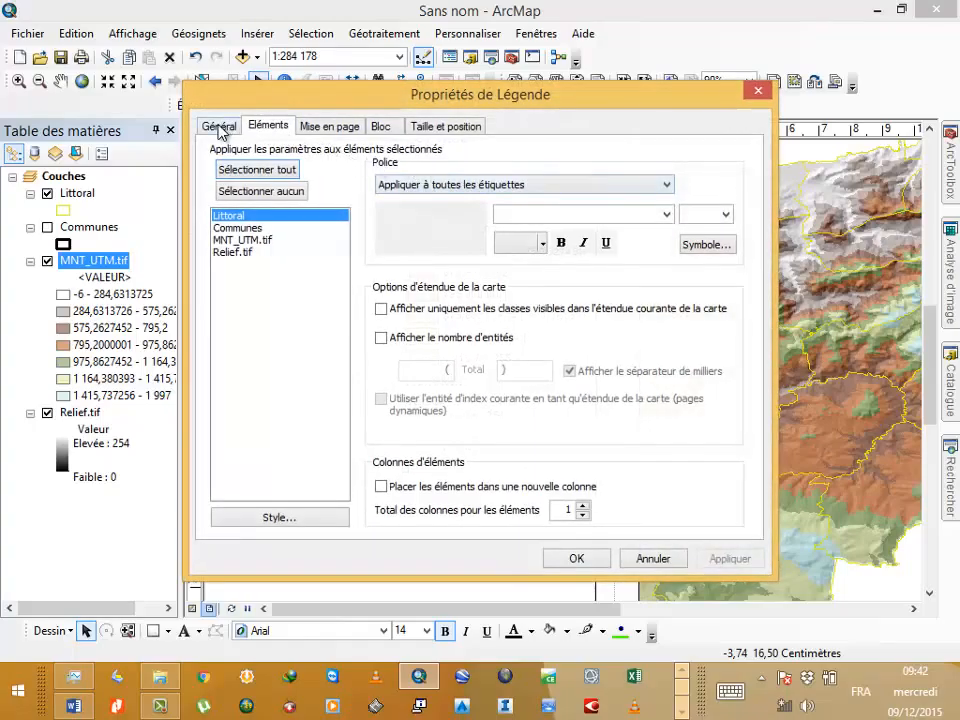
{"action": "left_click", "coordinate": [219, 127]}
{"action": "left_click", "coordinate": [510, 312]}
{"action": "left_click", "coordinate": [462, 369]}
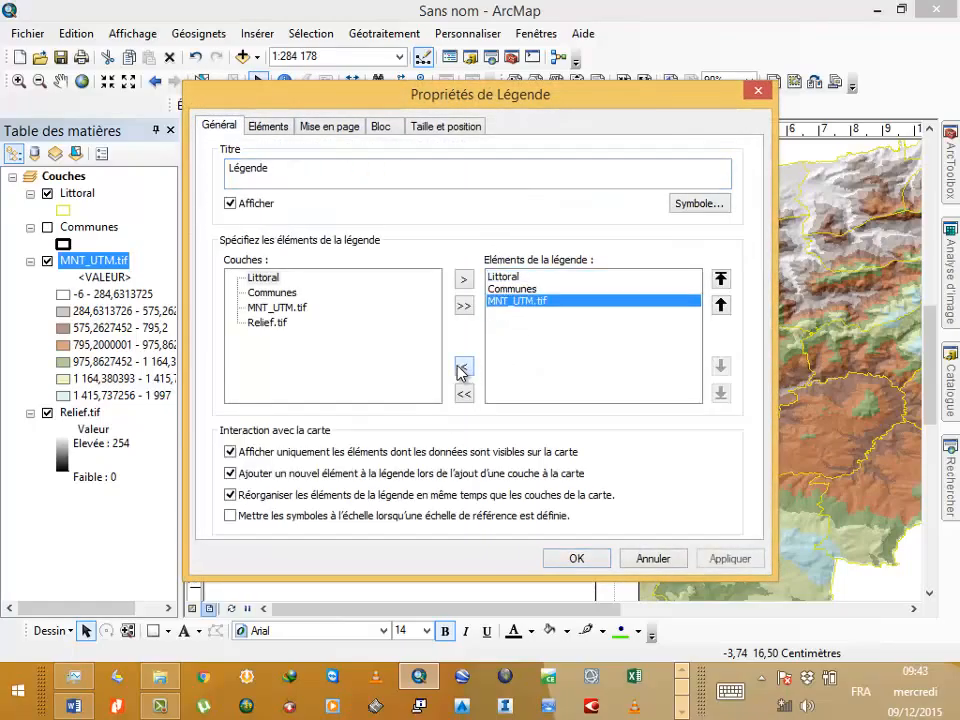
Give the MNT_UTM.tif legend item the horizontal style with heading and labels only, and apply the legend changes.
{"action": "left_click", "coordinate": [270, 127]}
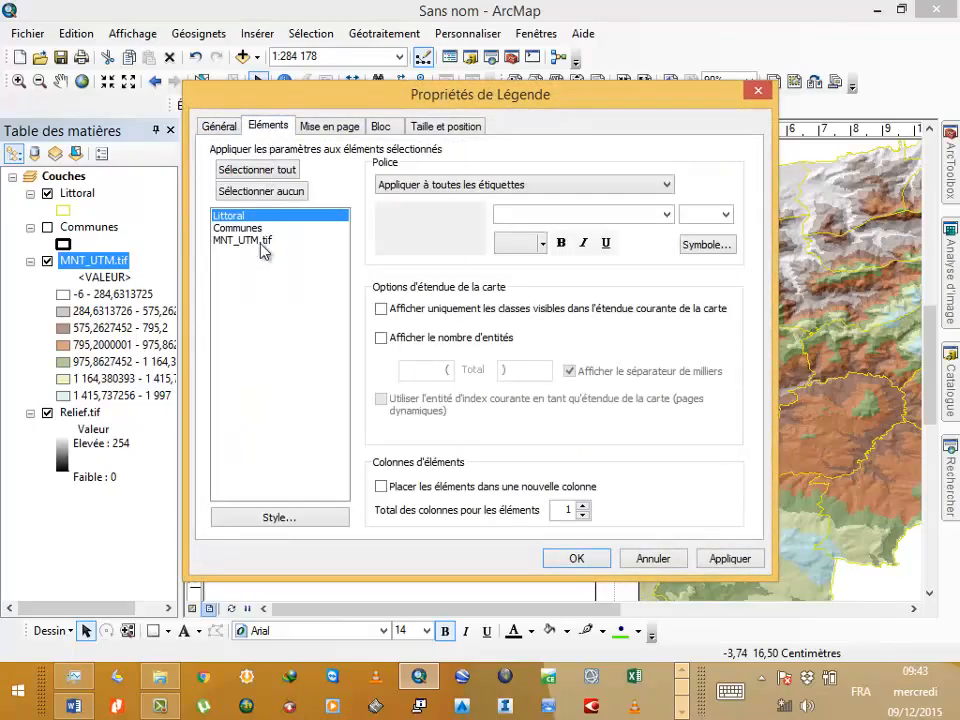
{"action": "left_click", "coordinate": [253, 241]}
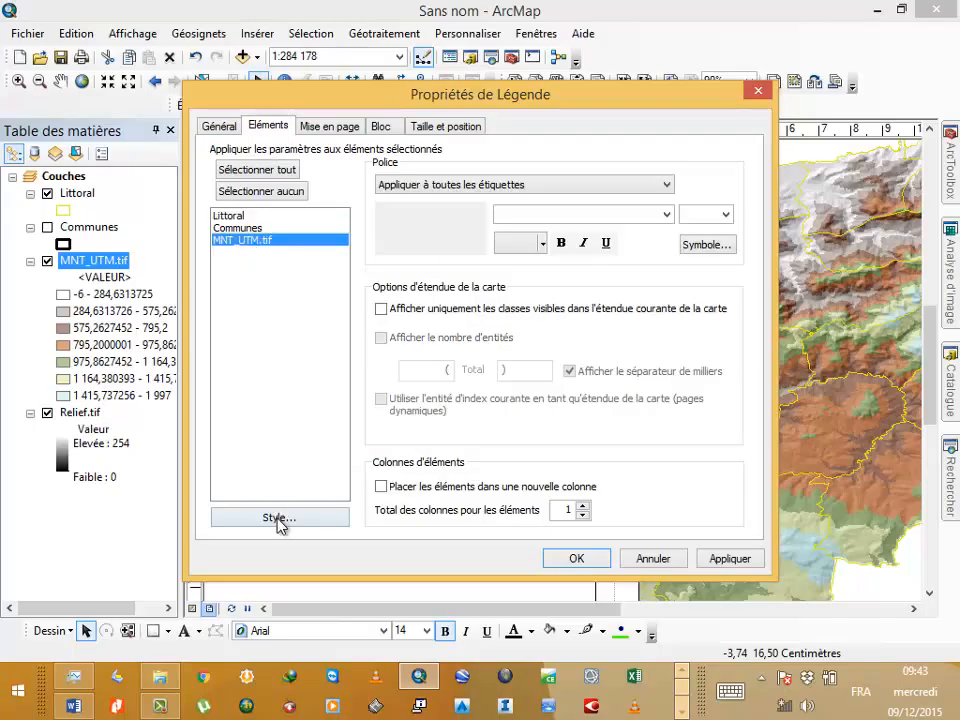
{"action": "left_click", "coordinate": [279, 518]}
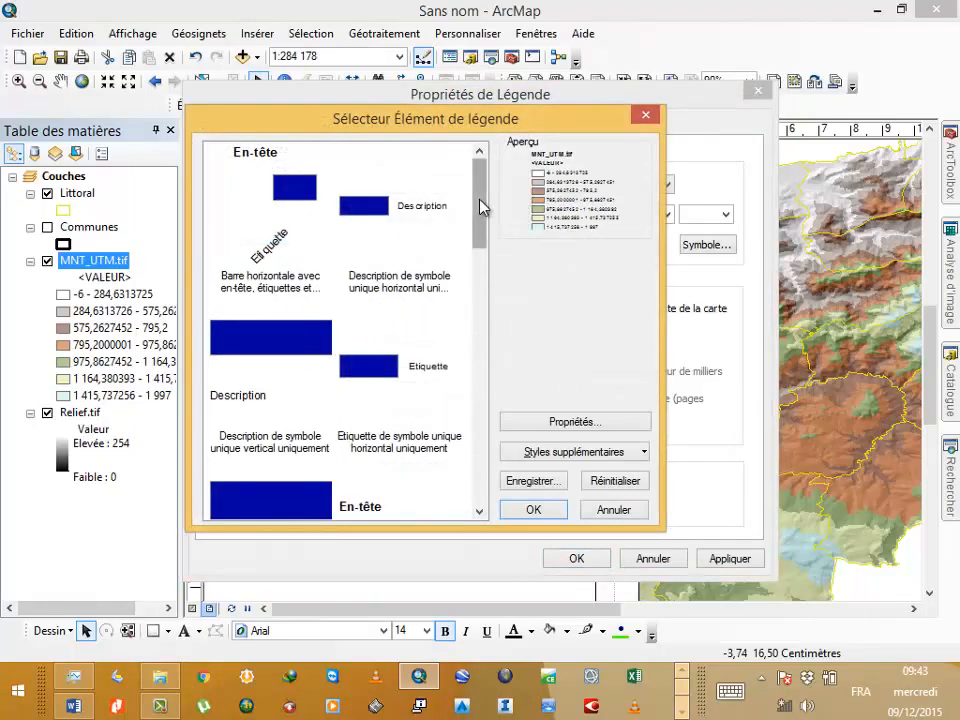
{"action": "left_click_drag", "start_coordinate": [481, 205], "coordinate": [476, 273]}
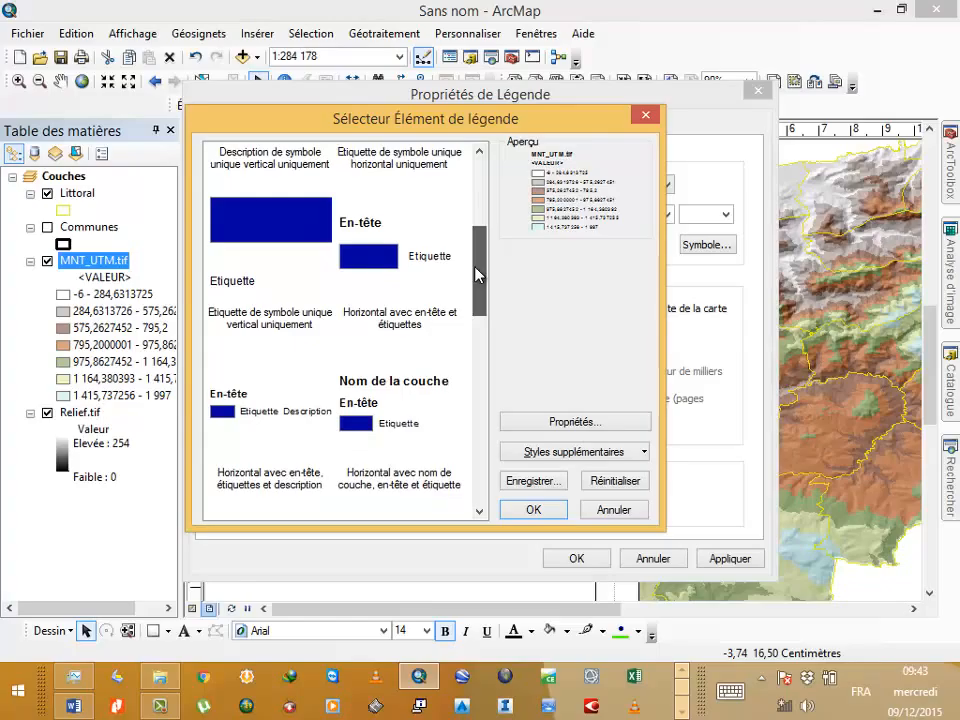
{"action": "left_click", "coordinate": [393, 260]}
{"action": "left_click", "coordinate": [535, 509]}
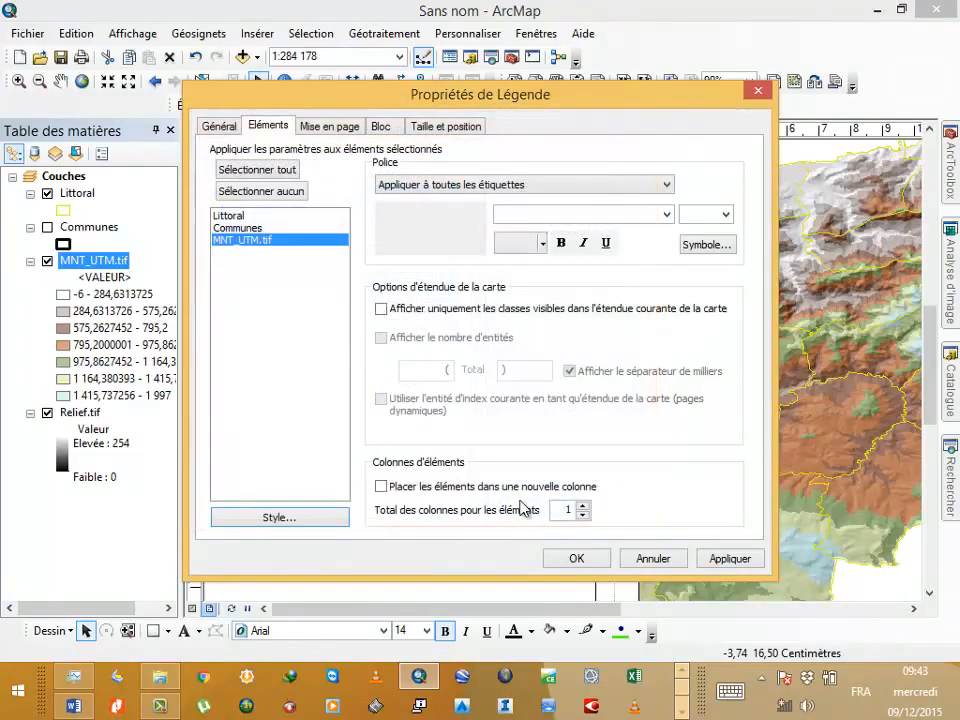
{"action": "left_click", "coordinate": [575, 558]}
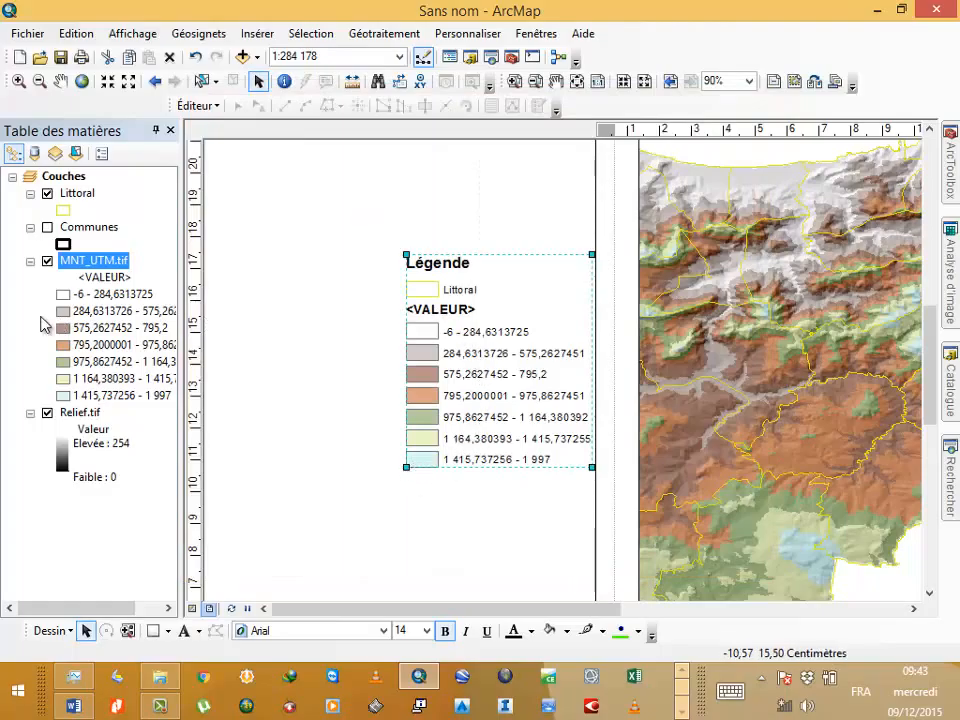
Rename the Valeur heading under the Relief.tif layer as "Altitudes (m)".
{"action": "left_click", "coordinate": [104, 431]}
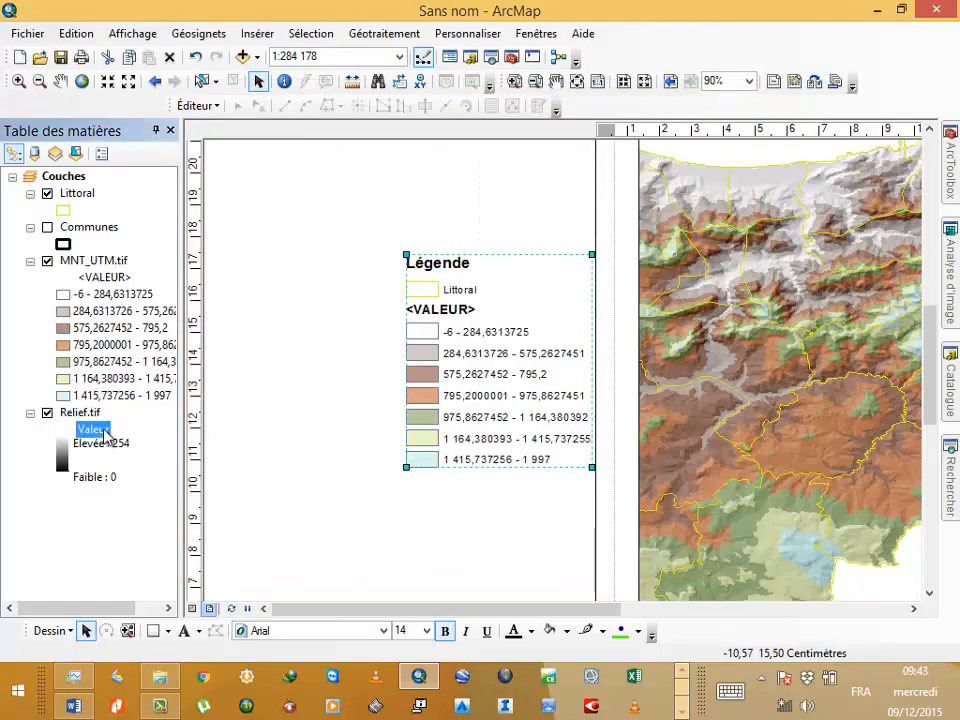
{"action": "type", "text": "Altitudes (m"}
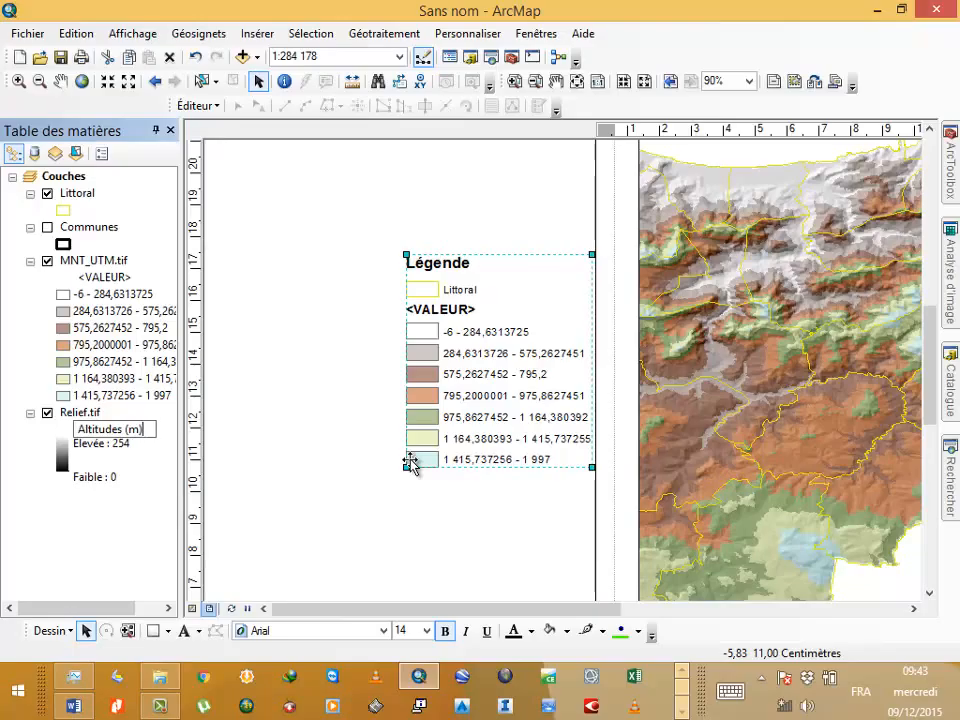
{"action": "key", "text": "Return"}
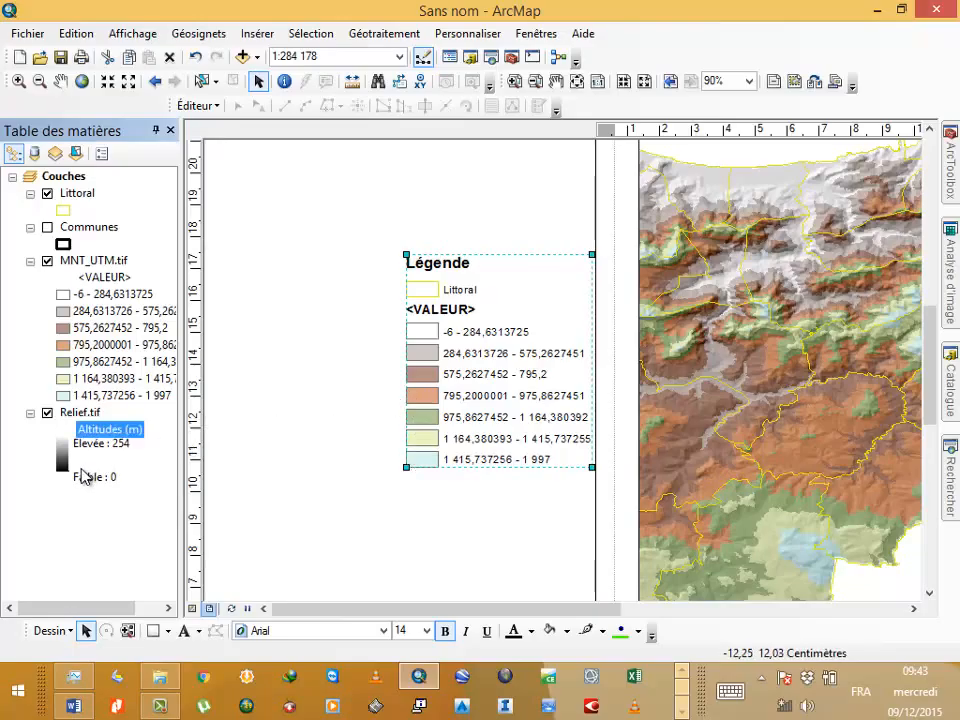
{"action": "left_click", "coordinate": [118, 540]}
{"action": "left_click", "coordinate": [119, 430]}
{"action": "left_click", "coordinate": [349, 493]}
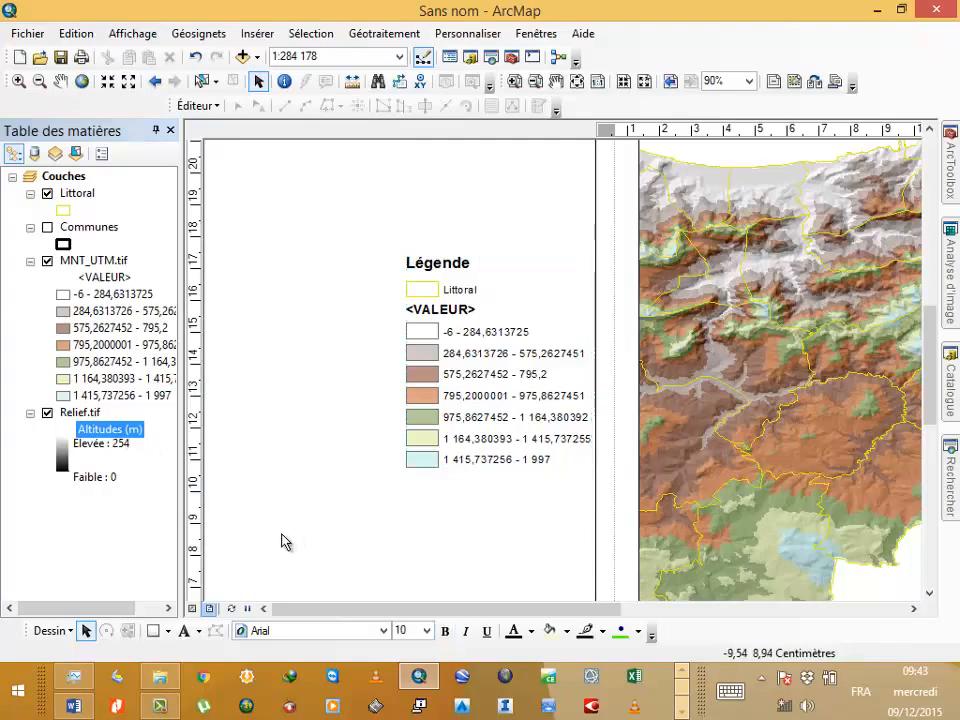
Copy the "Altitudes (m)" heading from Relief.tif and use it to replace the <VALEUR> heading of MNT_UTM.tif.
{"action": "left_click", "coordinate": [115, 427]}
{"action": "key", "text": "ctrl+c"}
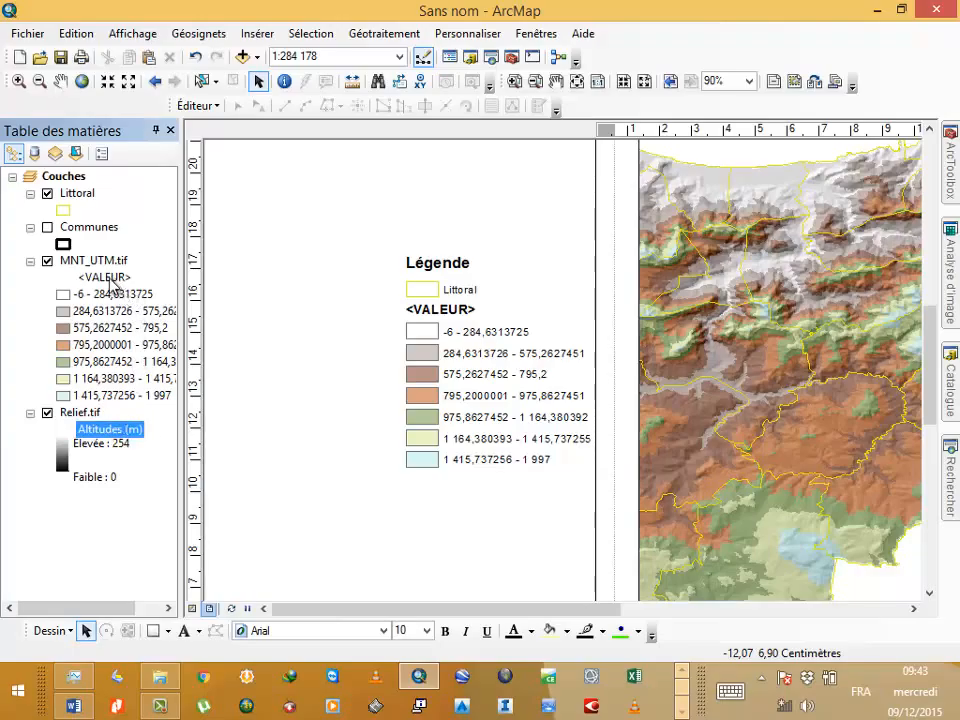
{"action": "left_click", "coordinate": [108, 279]}
{"action": "left_click", "coordinate": [140, 280]}
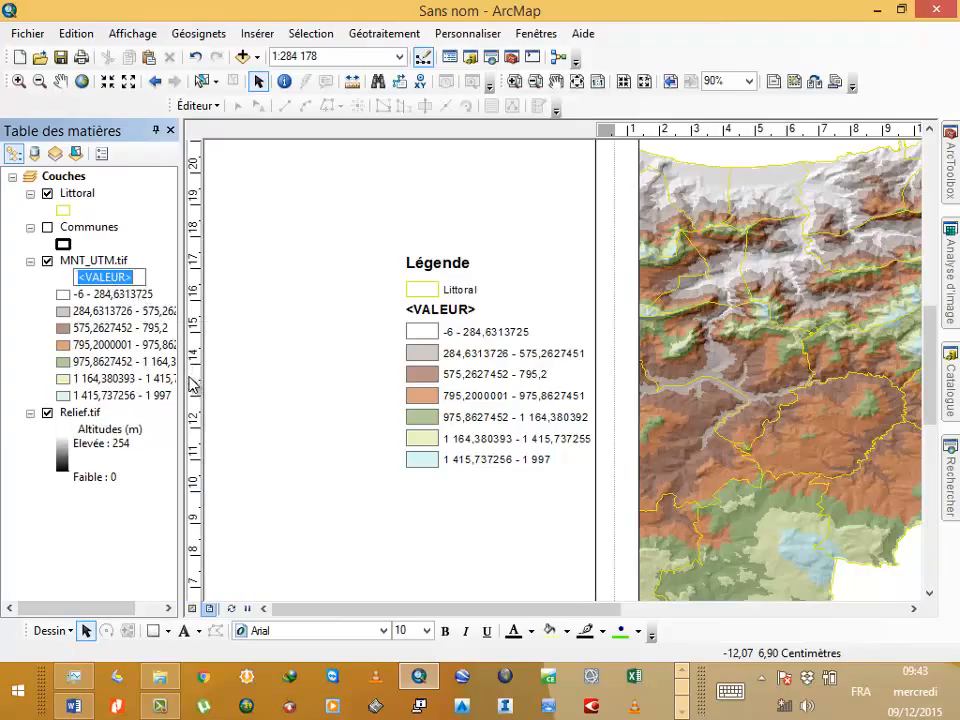
{"action": "key", "text": "ctrl+v"}
{"action": "key", "text": "Return"}
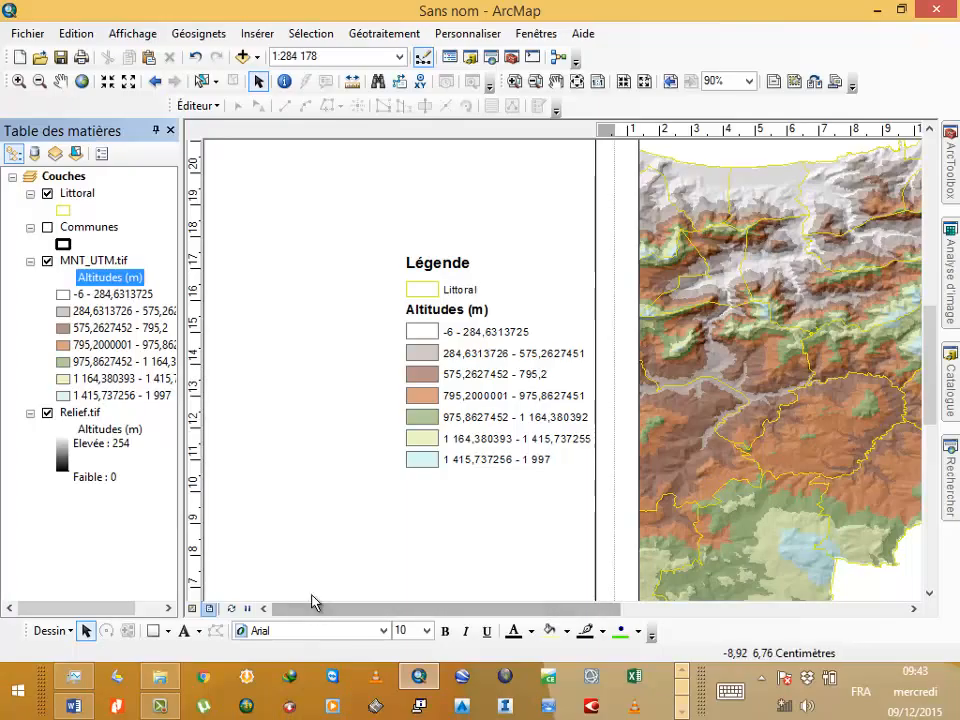
Move the legend into the lower-right corner of the map frame and pan the map up and to the right within the frame.
{"action": "scroll", "coordinate": [638, 439], "scroll_direction": "down", "scroll_amount": 4}
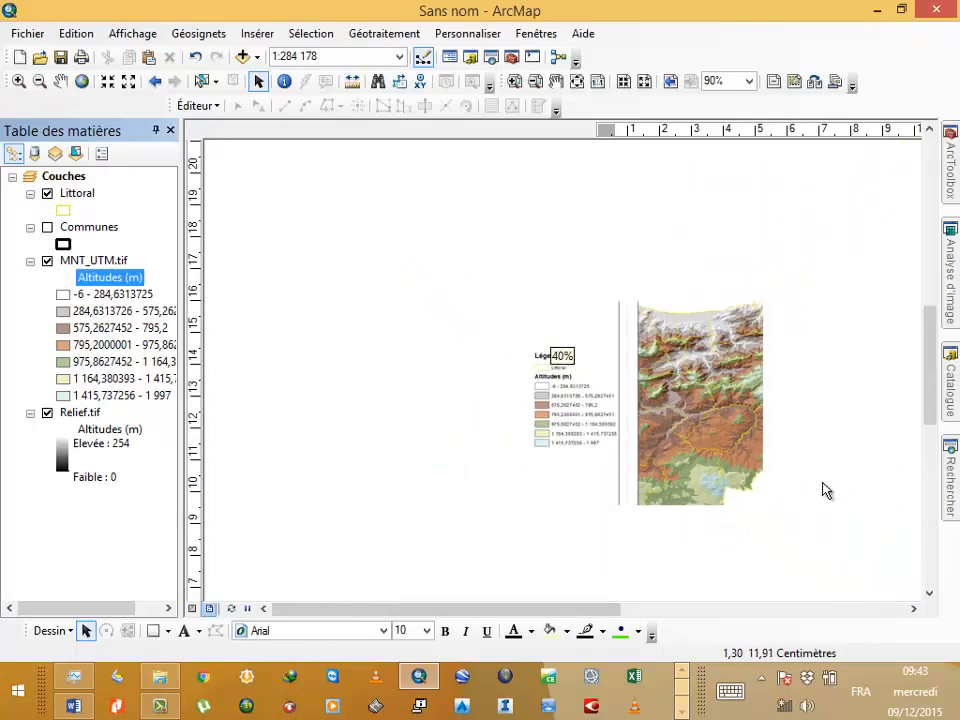
{"action": "left_click", "coordinate": [238, 383]}
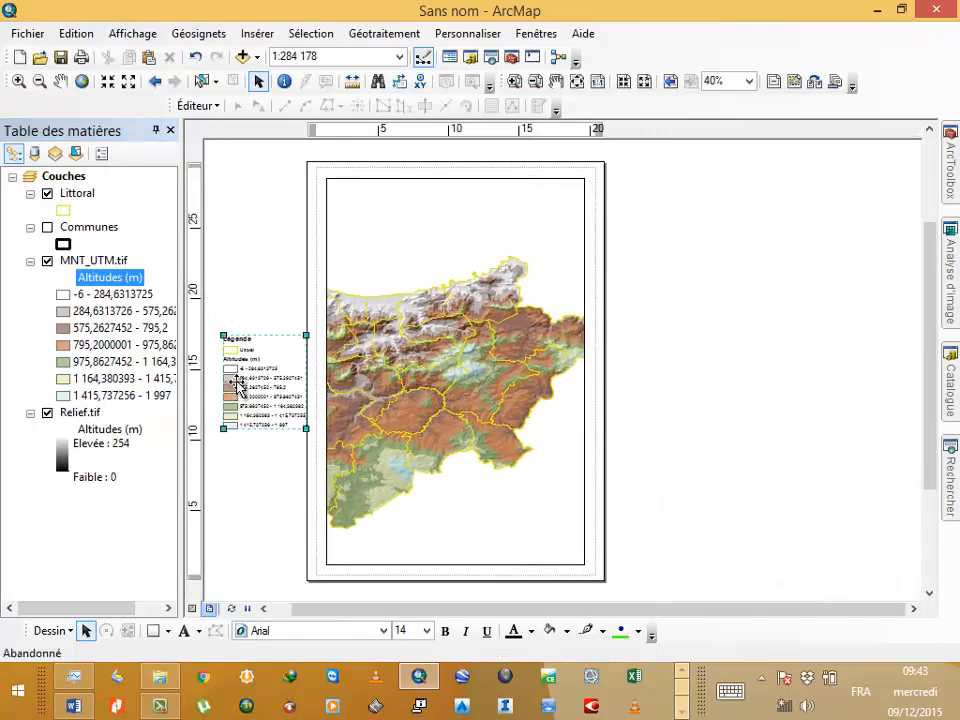
{"action": "left_click_drag", "start_coordinate": [238, 383], "coordinate": [508, 513]}
{"action": "left_click", "coordinate": [372, 311]}
{"action": "left_click", "coordinate": [60, 81]}
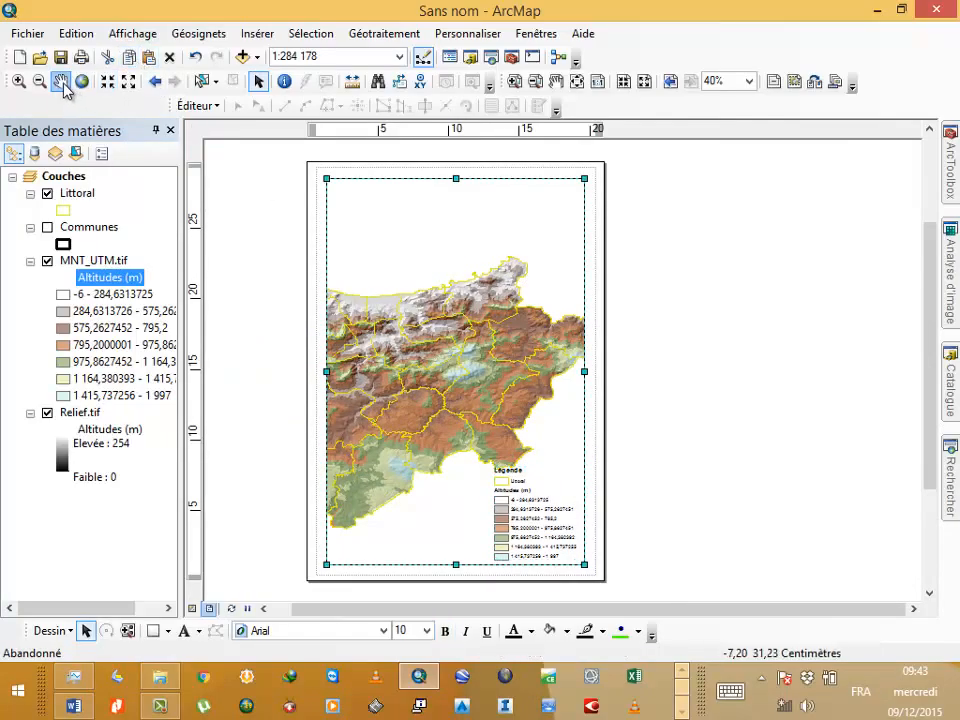
{"action": "left_click_drag", "start_coordinate": [437, 292], "coordinate": [492, 255]}
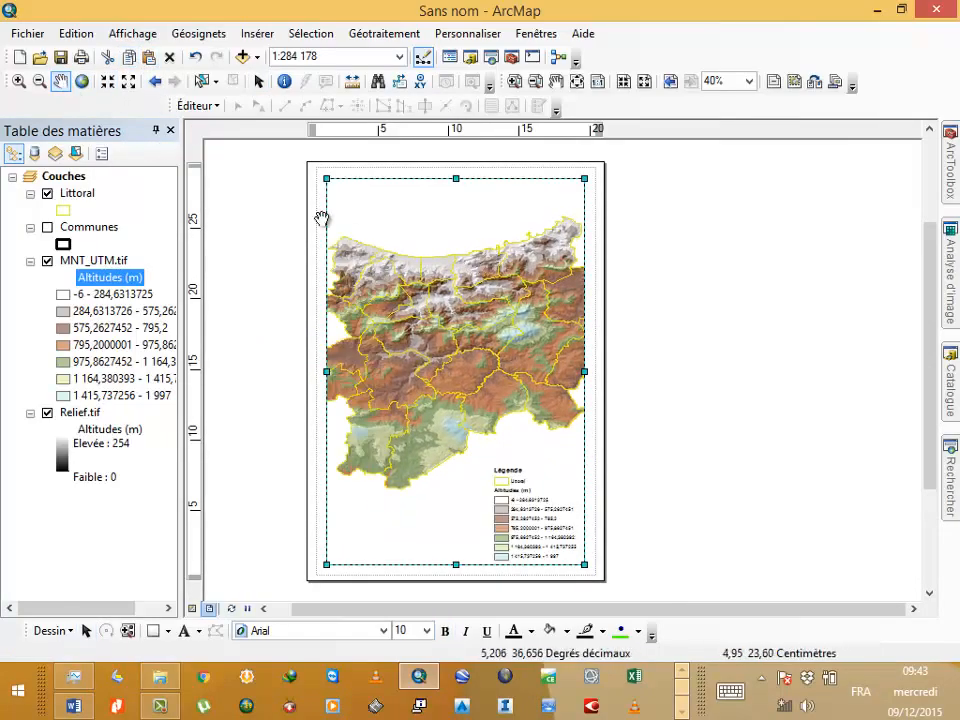
Change the layout page orientation to landscape (Paysage) in the page and print setup.
{"action": "left_click", "coordinate": [28, 33]}
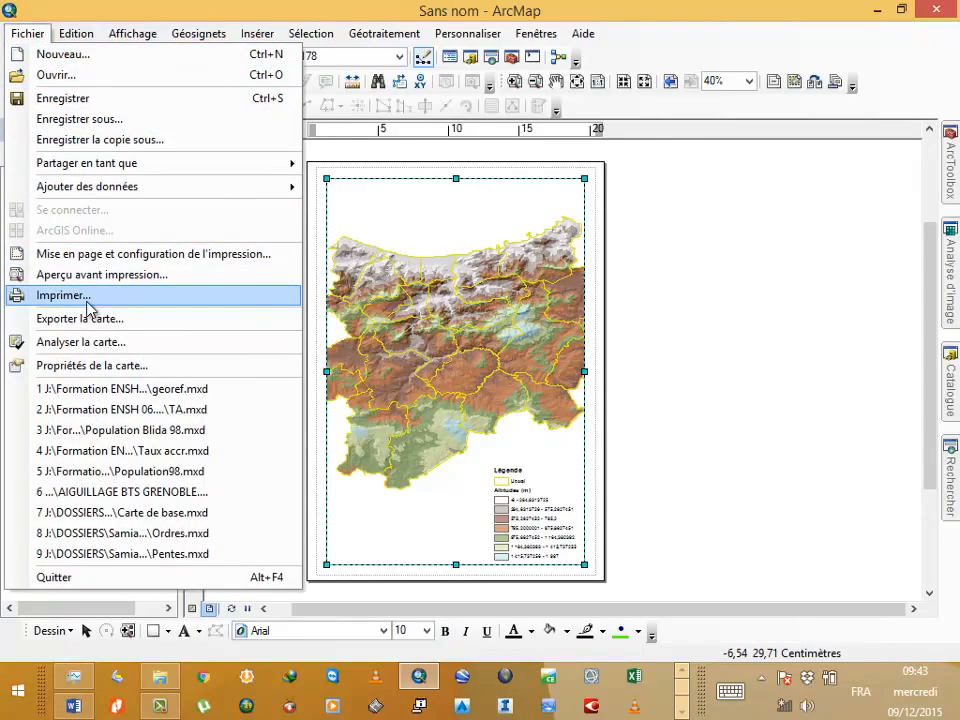
{"action": "left_click", "coordinate": [150, 254]}
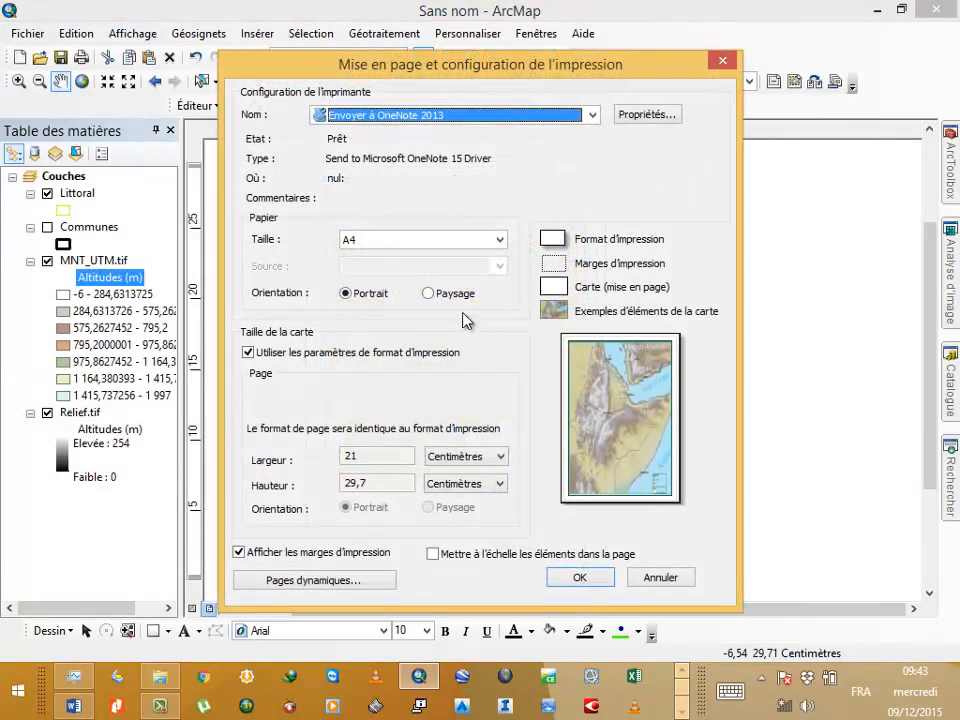
{"action": "left_click", "coordinate": [468, 296]}
{"action": "left_click", "coordinate": [596, 578]}
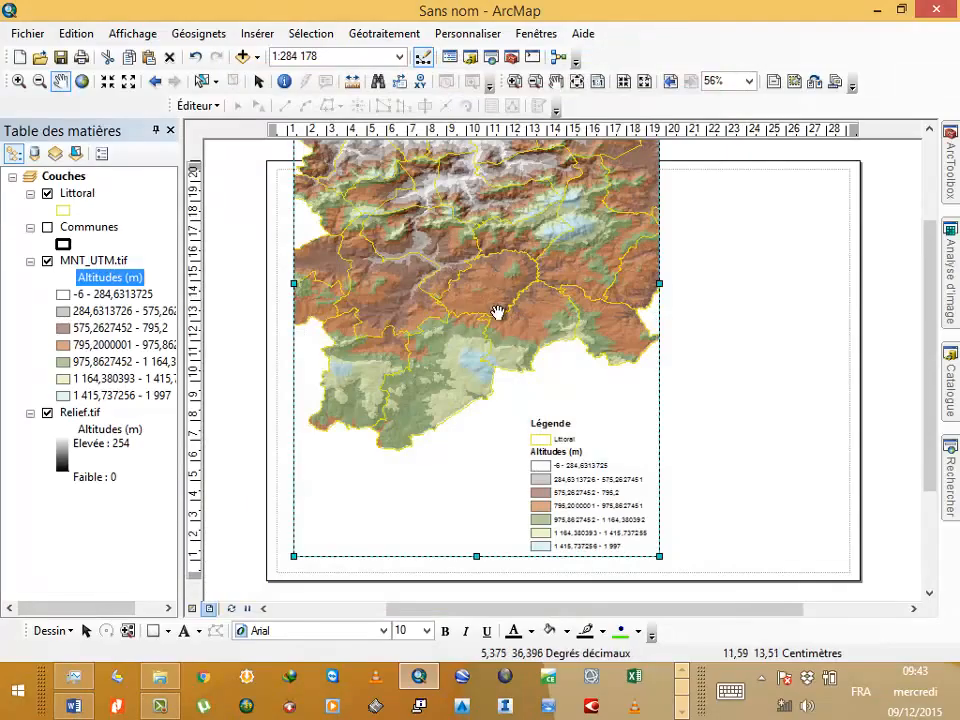
Resize the data frame to fit within the landscape page margins and zoom the map to the extent of MNT_UTM.tif.
{"action": "scroll", "coordinate": [497, 311], "scroll_direction": "down", "scroll_amount": 5}
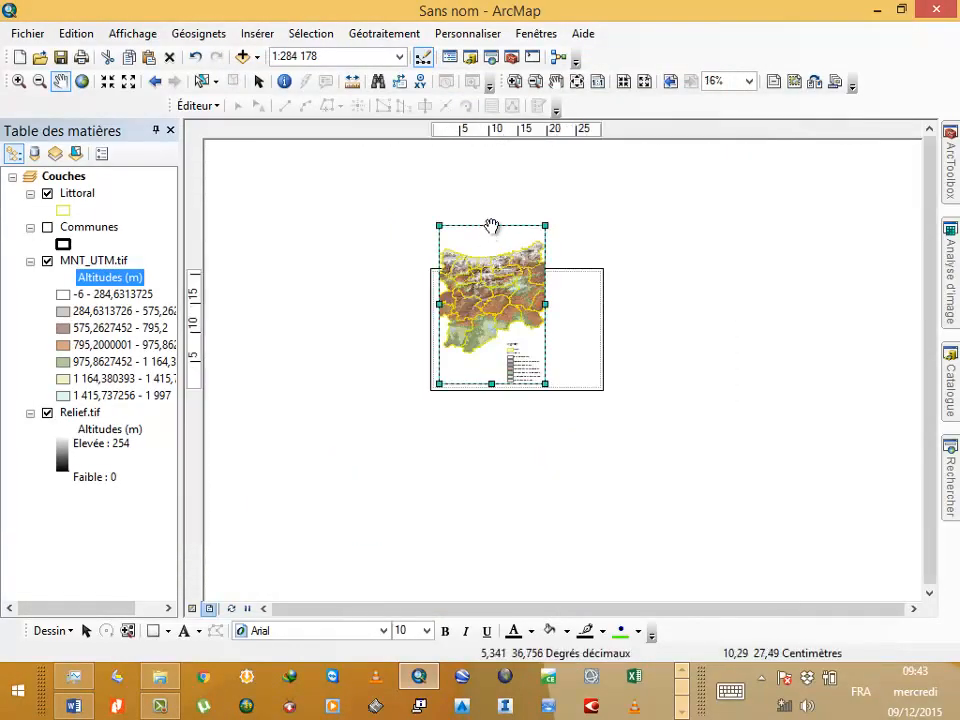
{"action": "left_click", "coordinate": [258, 81]}
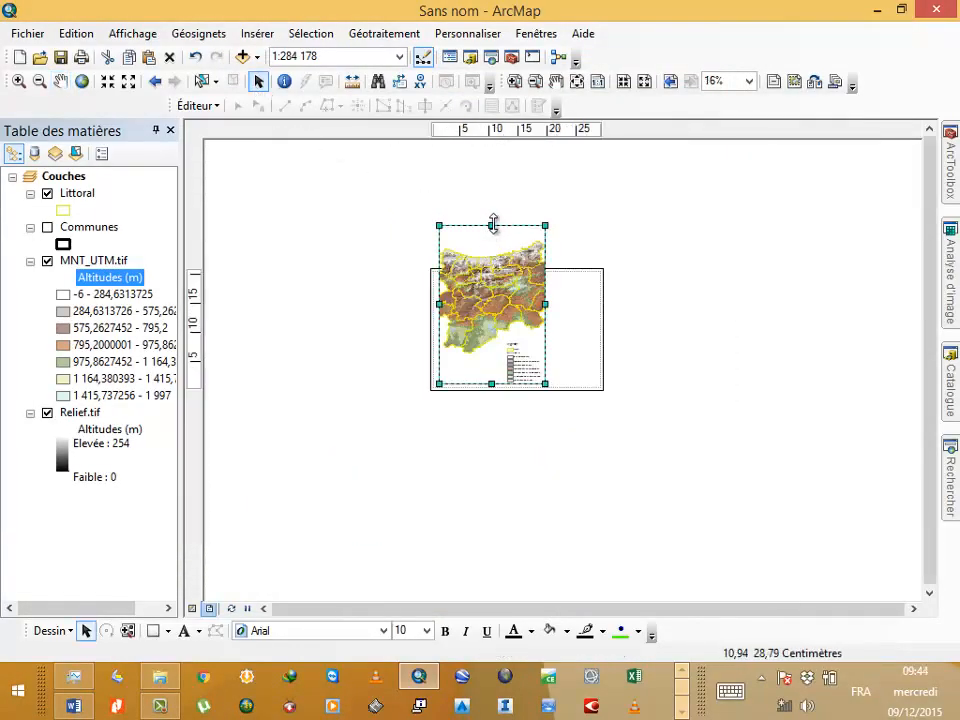
{"action": "left_click_drag", "start_coordinate": [491, 225], "coordinate": [492, 277]}
{"action": "left_click_drag", "start_coordinate": [541, 320], "coordinate": [596, 332]}
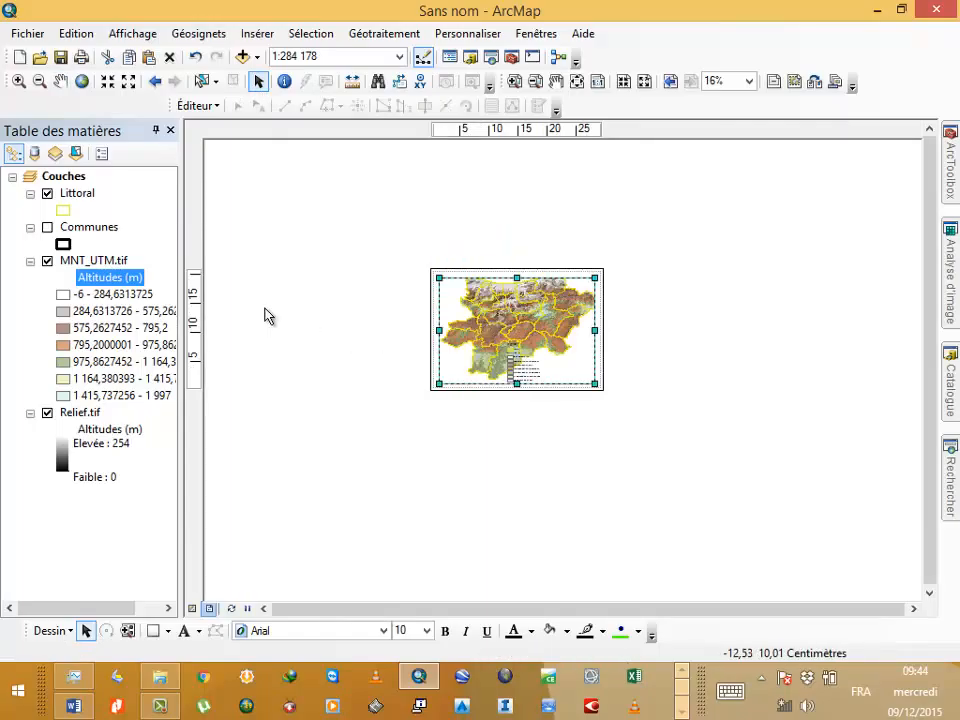
{"action": "left_click", "coordinate": [105, 260]}
{"action": "right_click", "coordinate": [106, 260]}
{"action": "left_click", "coordinate": [142, 285]}
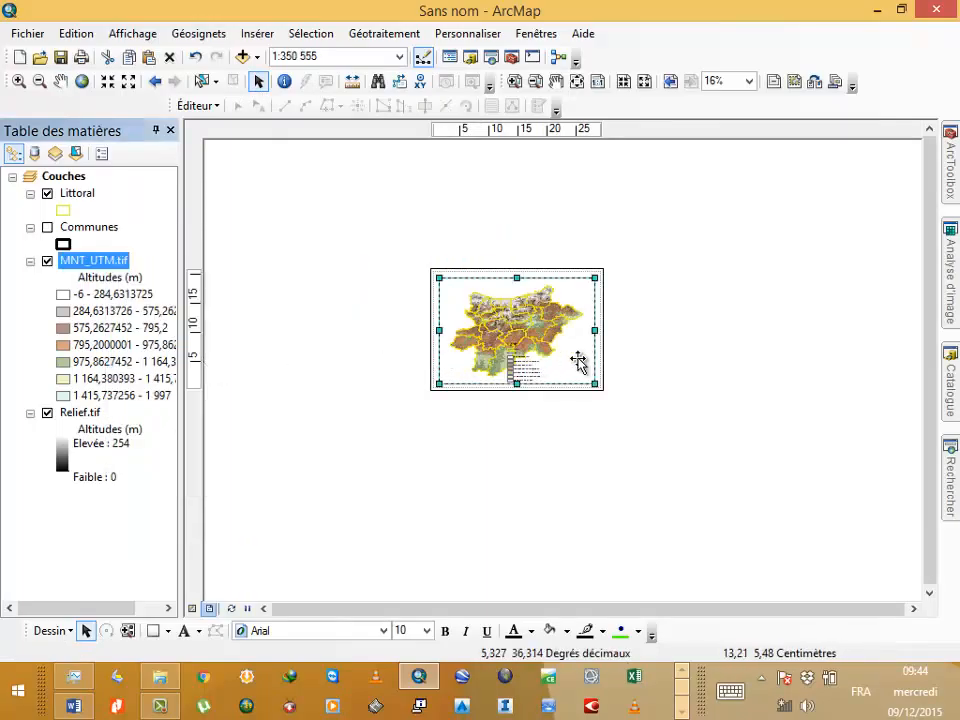
Move the legend to the empty lower-right corner of the landscape map frame and deselect it.
{"action": "scroll", "coordinate": [570, 360], "scroll_direction": "up", "scroll_amount": 4}
{"action": "left_click_drag", "start_coordinate": [394, 410], "coordinate": [677, 279]}
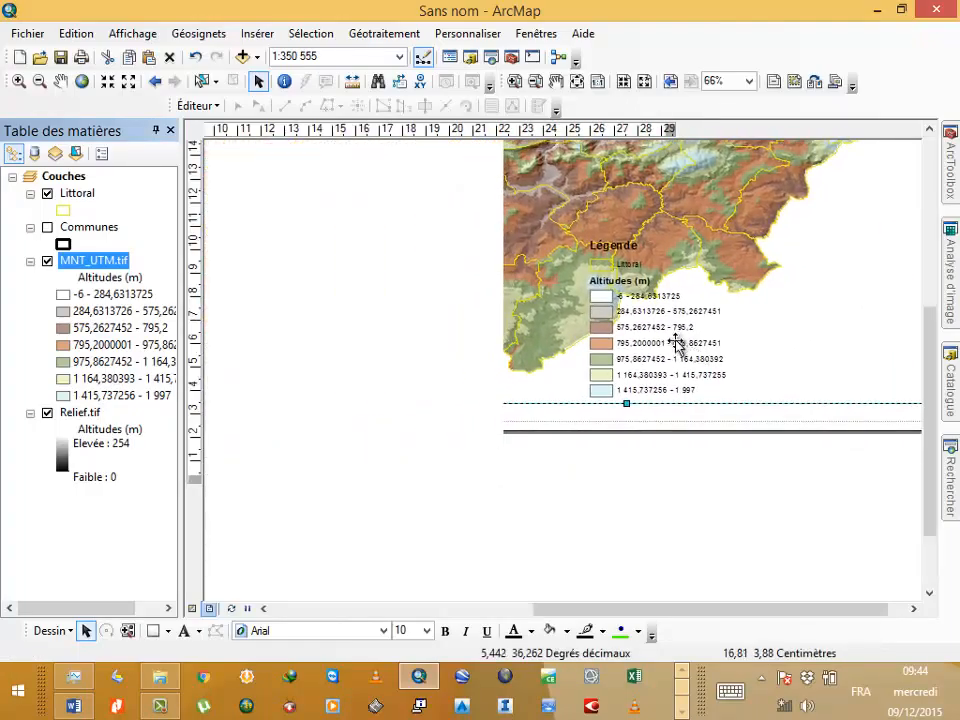
{"action": "scroll", "coordinate": [650, 400], "scroll_direction": "down", "scroll_amount": 2}
{"action": "left_click_drag", "start_coordinate": [717, 405], "coordinate": [624, 531]}
{"action": "left_click_drag", "start_coordinate": [533, 458], "coordinate": [691, 472]}
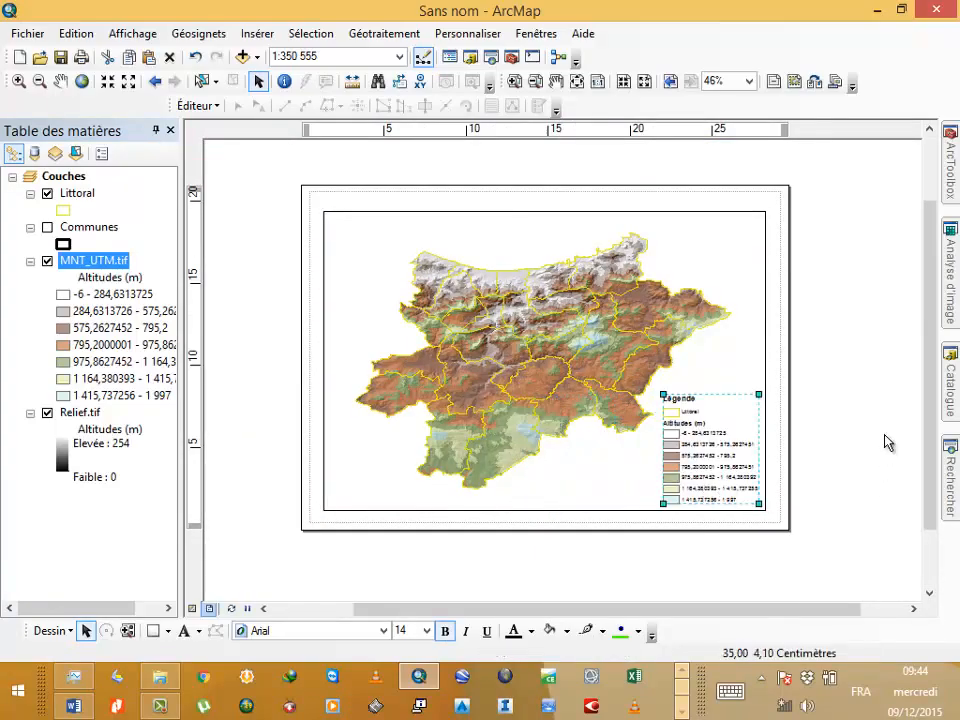
{"action": "left_click", "coordinate": [872, 349]}
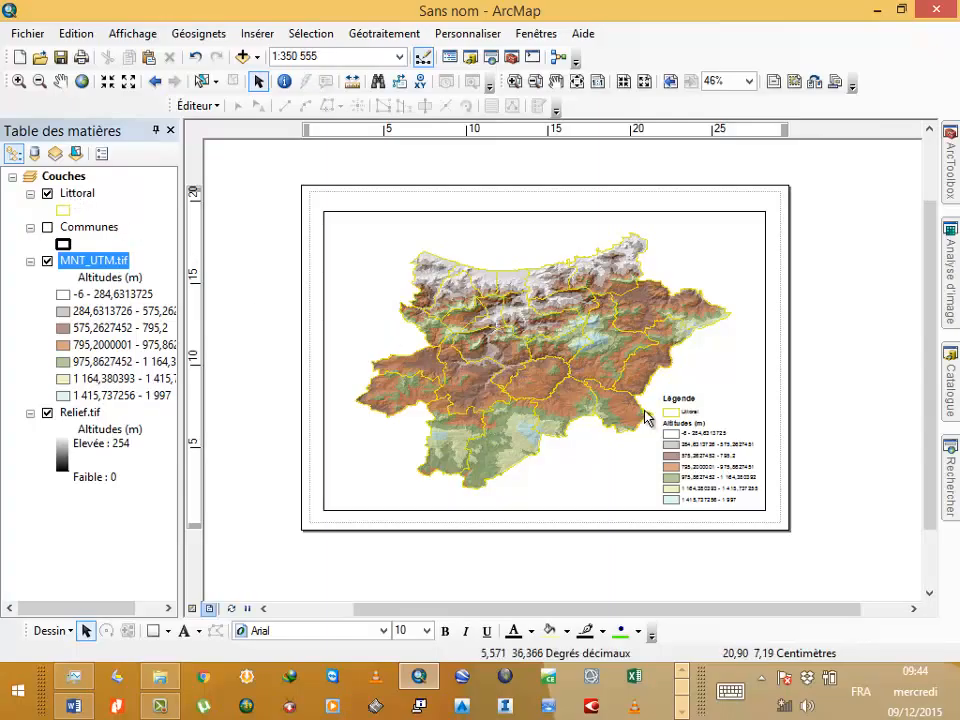
{"action": "scroll", "coordinate": [628, 402], "scroll_direction": "up", "scroll_amount": 5}
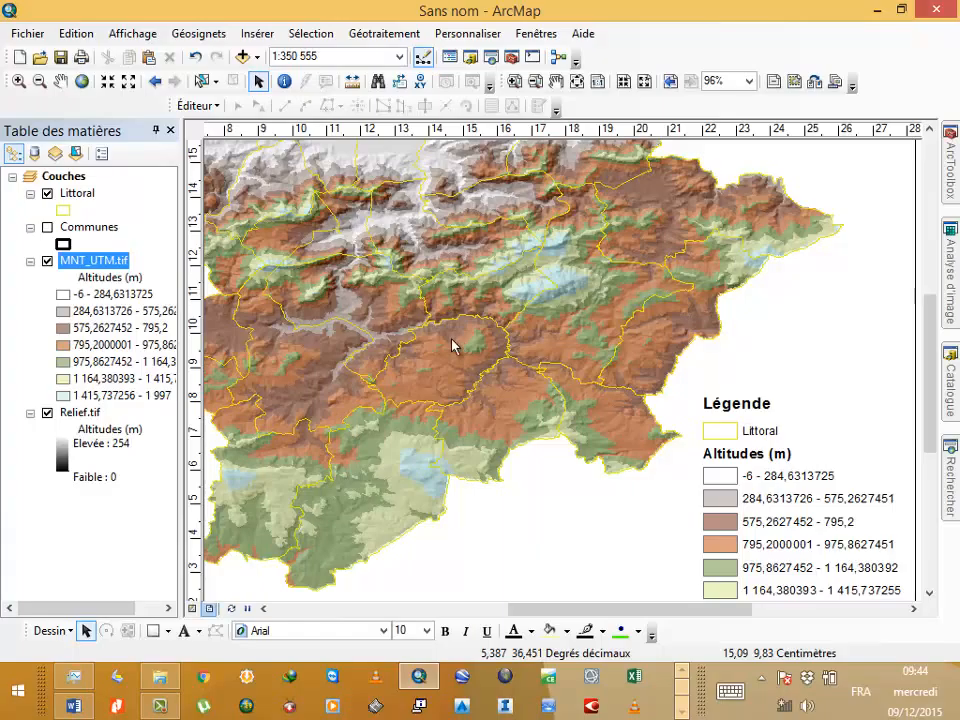
{"action": "key", "text": "Left"}
{"action": "key", "text": "Up"}
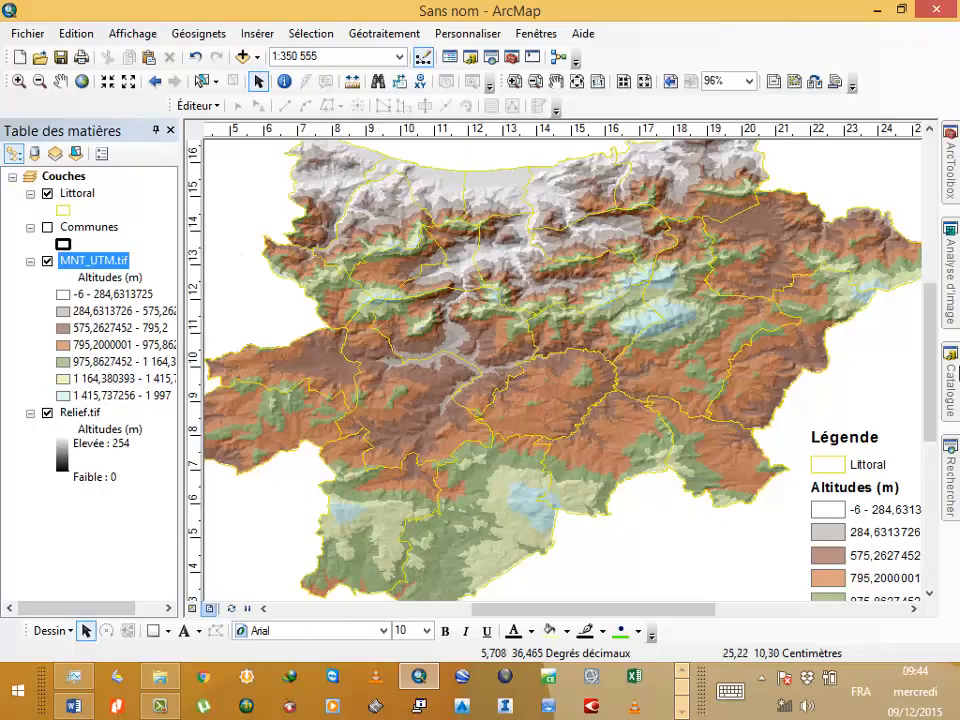
Open the Pente tool from the Spatial Analyst Surface toolset and set MNT_UTM.tif as the input raster.
{"action": "left_click", "coordinate": [947, 160]}
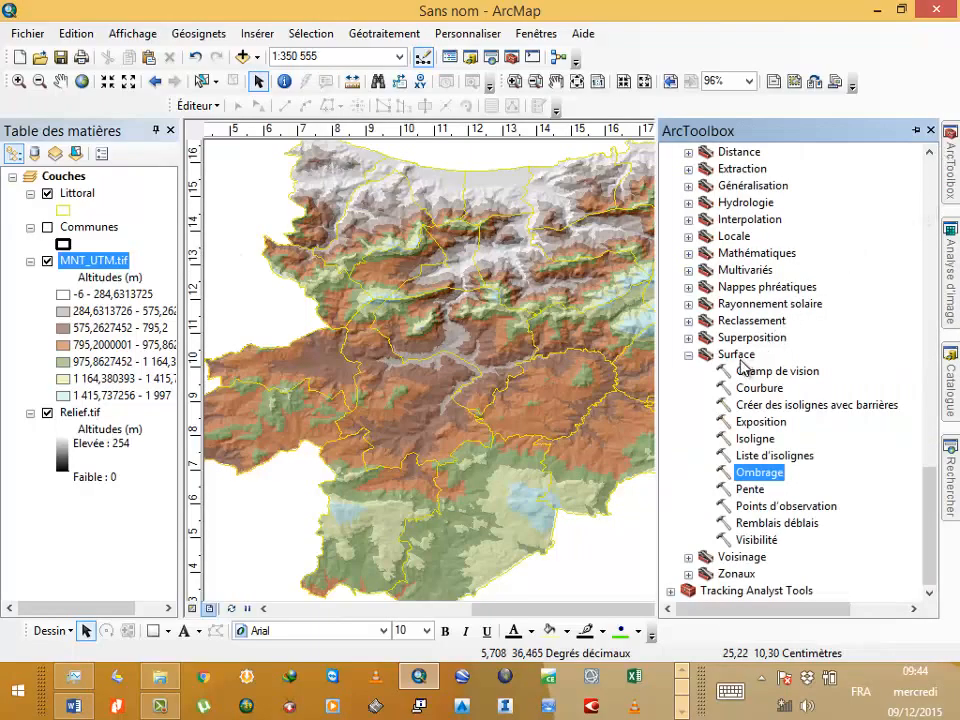
{"action": "left_click", "coordinate": [738, 355]}
{"action": "scroll", "coordinate": [738, 357], "scroll_direction": "up", "scroll_amount": 3}
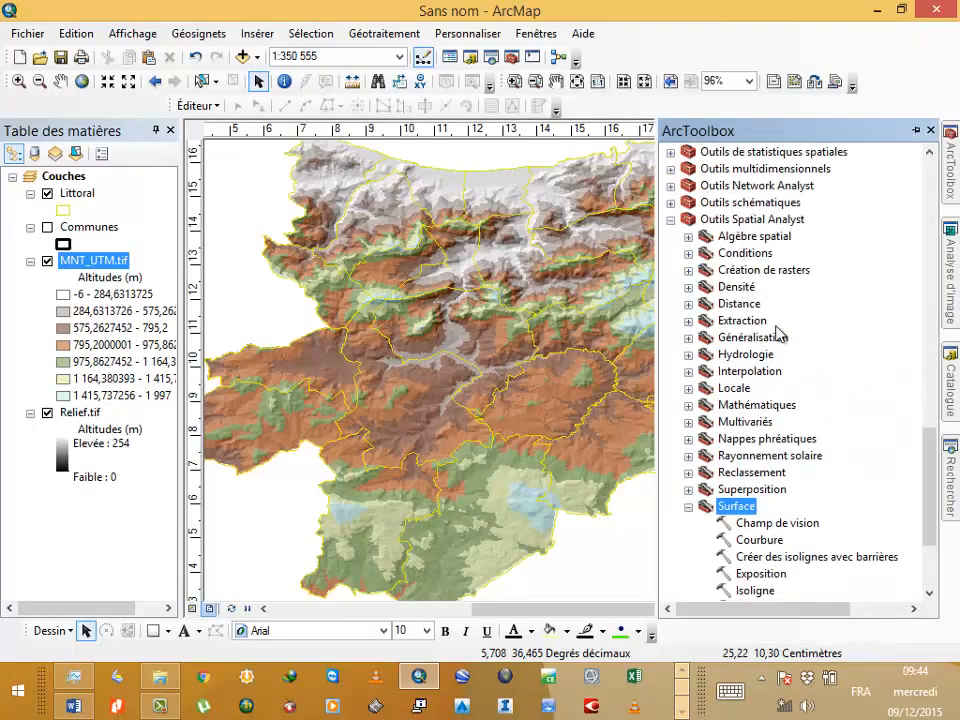
{"action": "scroll", "coordinate": [760, 370], "scroll_direction": "down", "scroll_amount": 2}
{"action": "scroll", "coordinate": [843, 529], "scroll_direction": "down", "scroll_amount": 1}
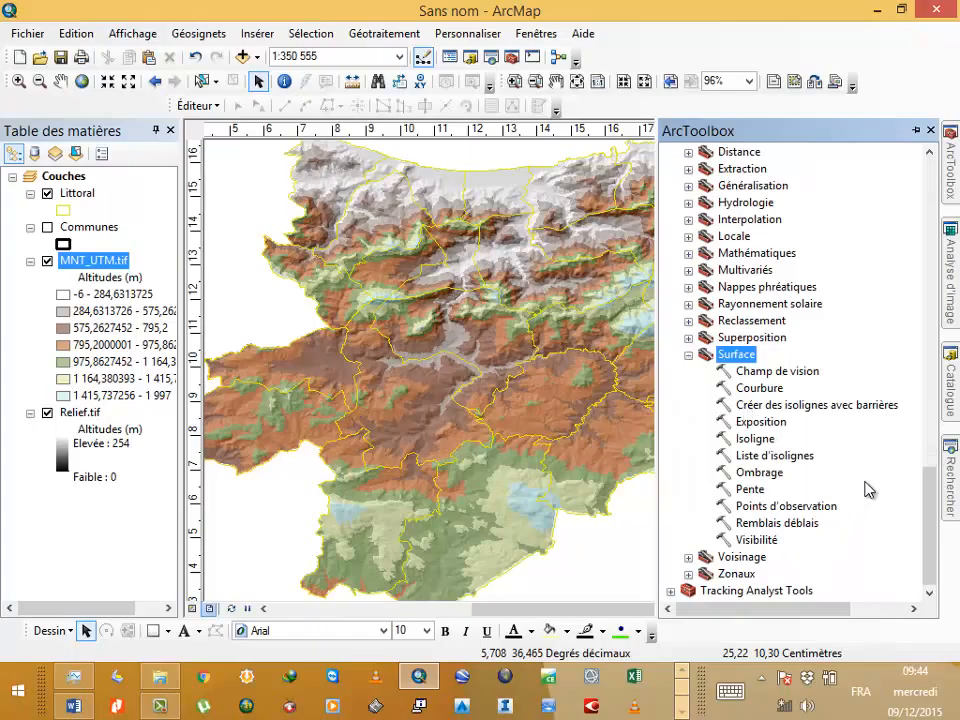
{"action": "left_click", "coordinate": [751, 491]}
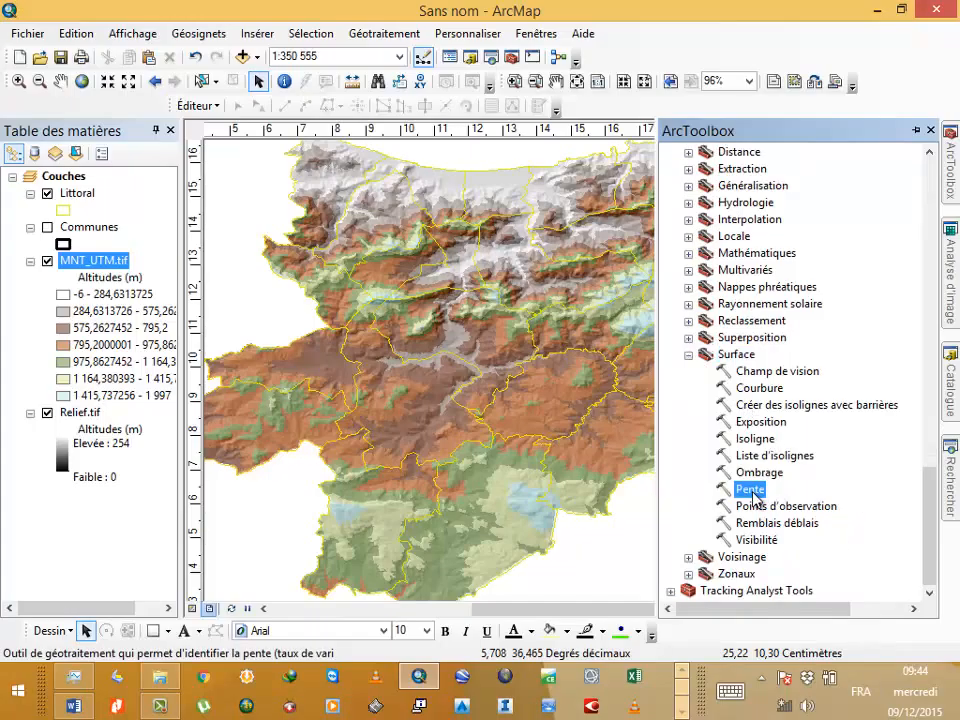
{"action": "double_click", "coordinate": [749, 491]}
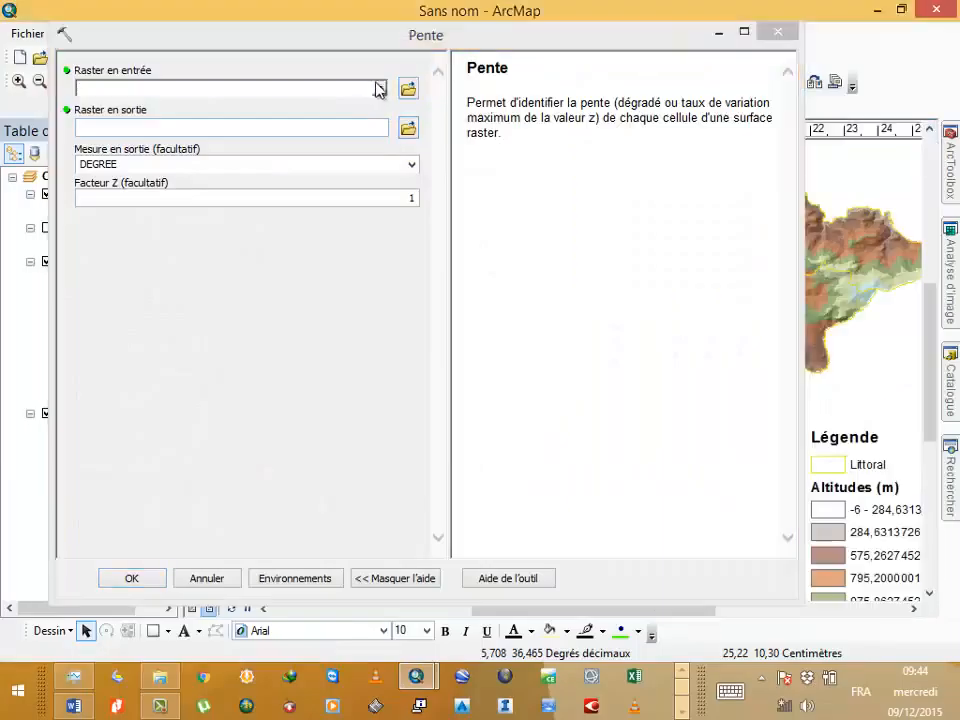
{"action": "left_click", "coordinate": [379, 88]}
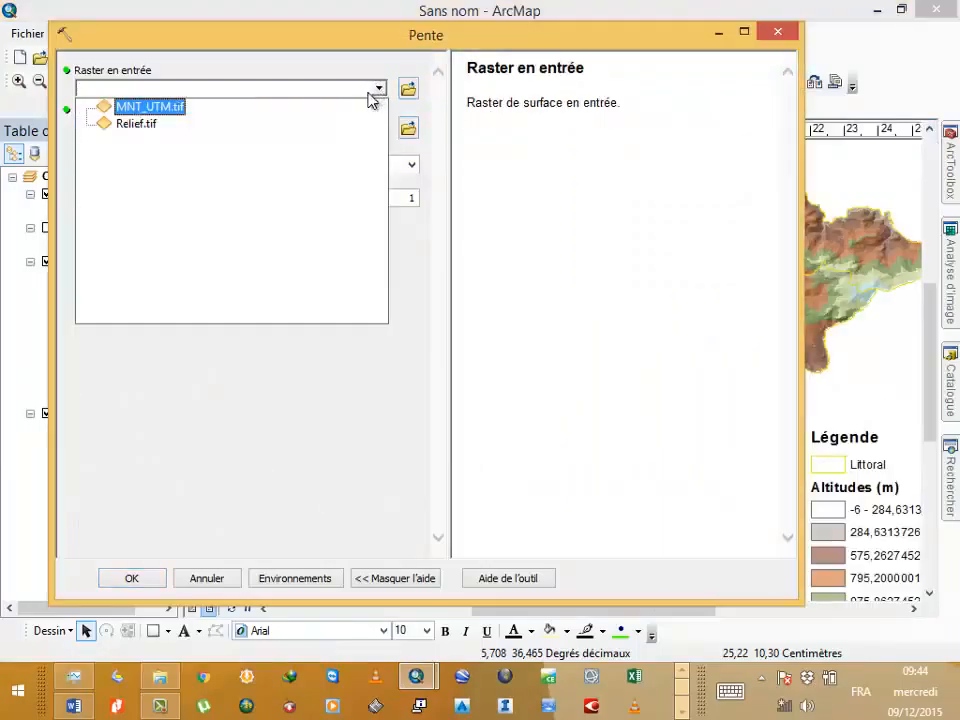
{"action": "left_click", "coordinate": [145, 110]}
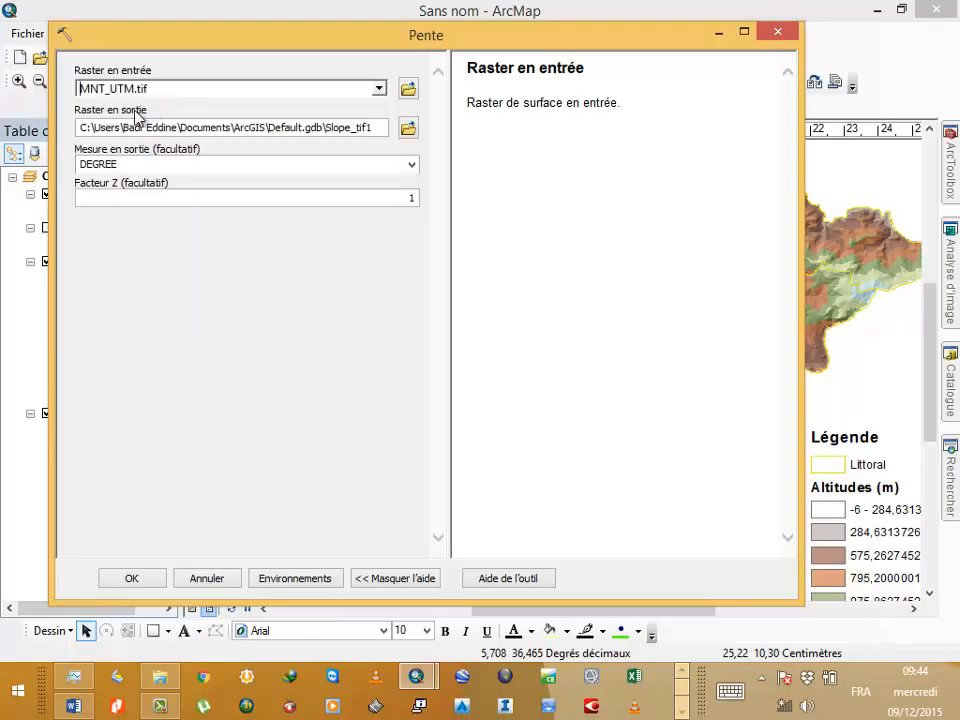
Save the slope output as Pentes.tif in the Rasters folder, keep DEGREE as the output measurement, and run the tool.
{"action": "left_click", "coordinate": [408, 127]}
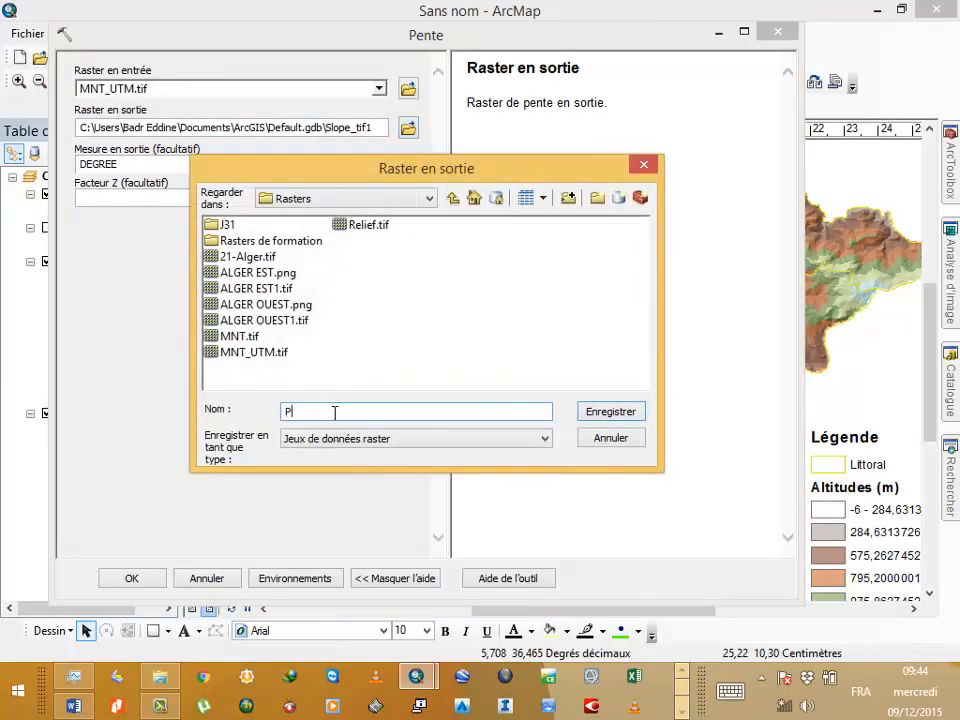
{"action": "type", "text": "Pentes.tif"}
{"action": "key", "text": "Return"}
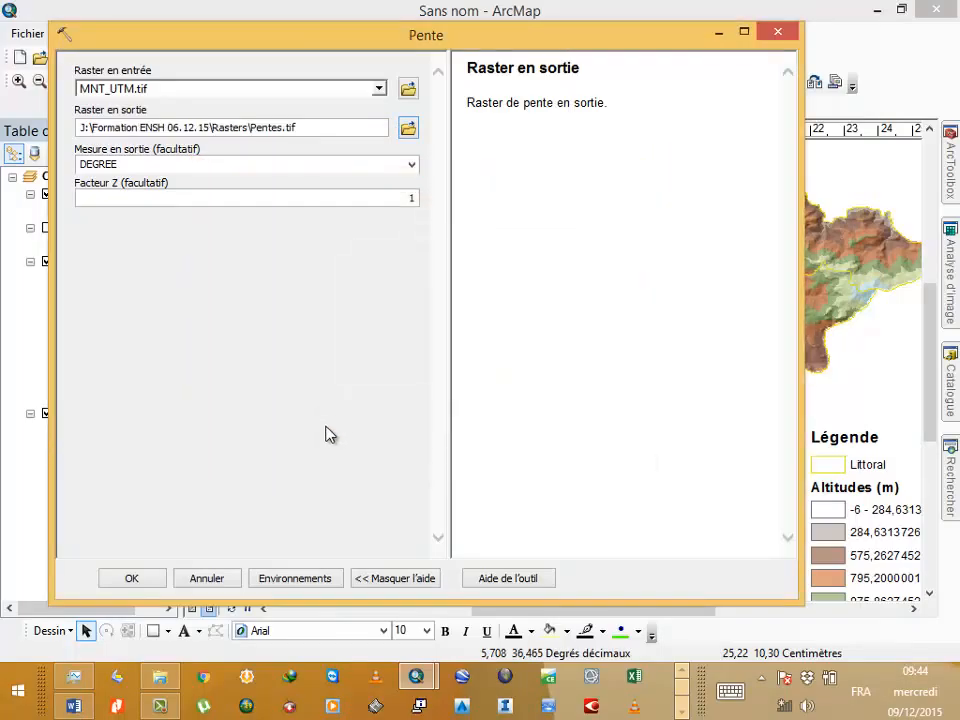
{"action": "left_click", "coordinate": [412, 167]}
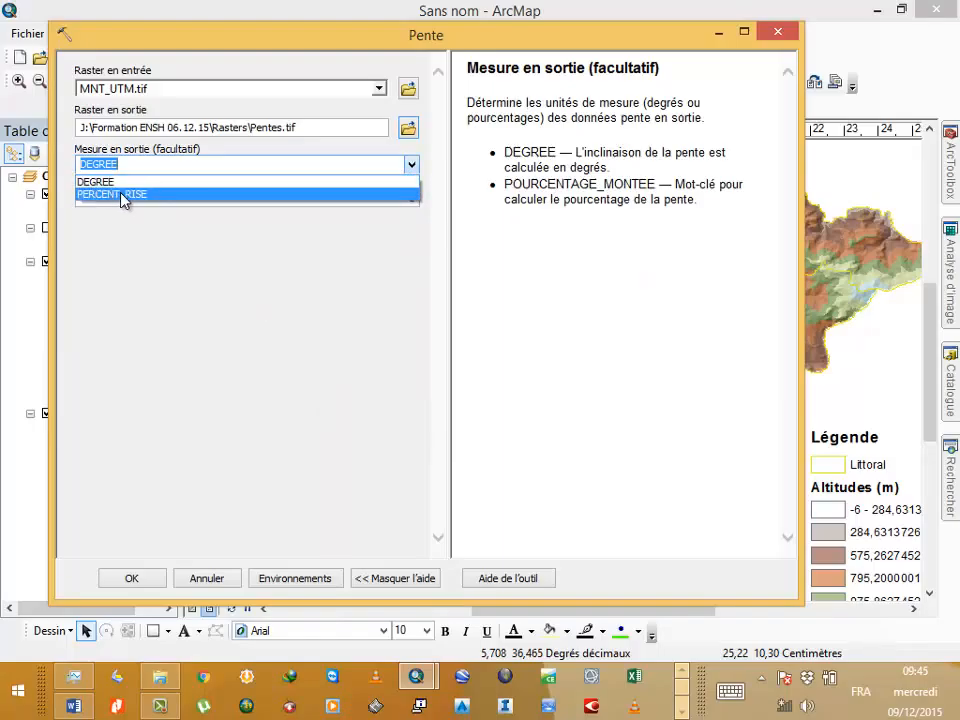
{"action": "left_click", "coordinate": [244, 328]}
{"action": "left_click", "coordinate": [140, 579]}
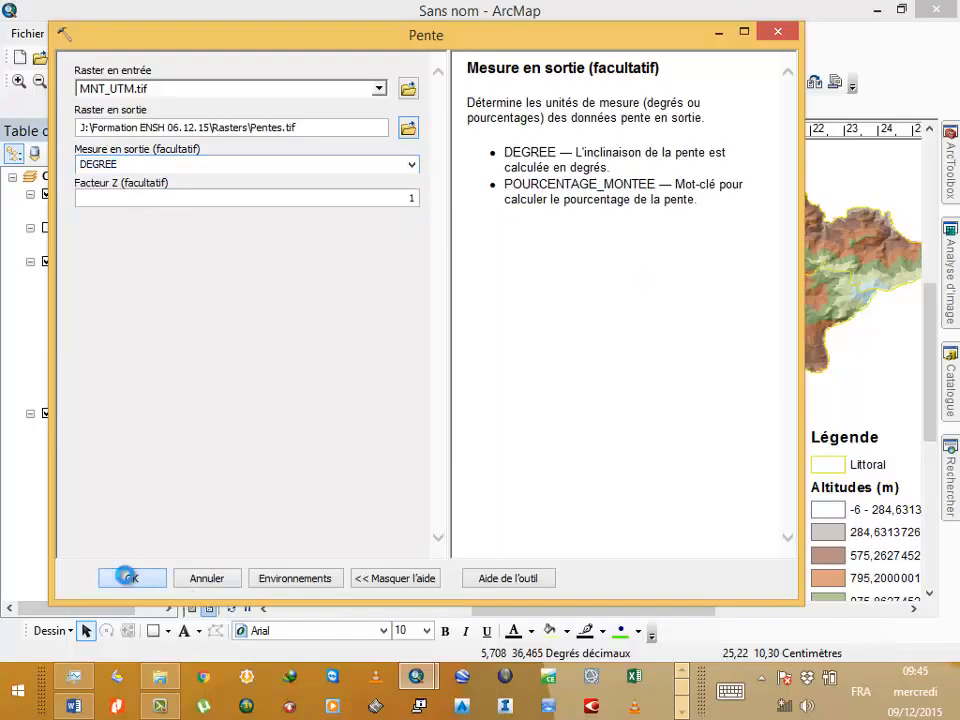
{"action": "left_click", "coordinate": [505, 173]}
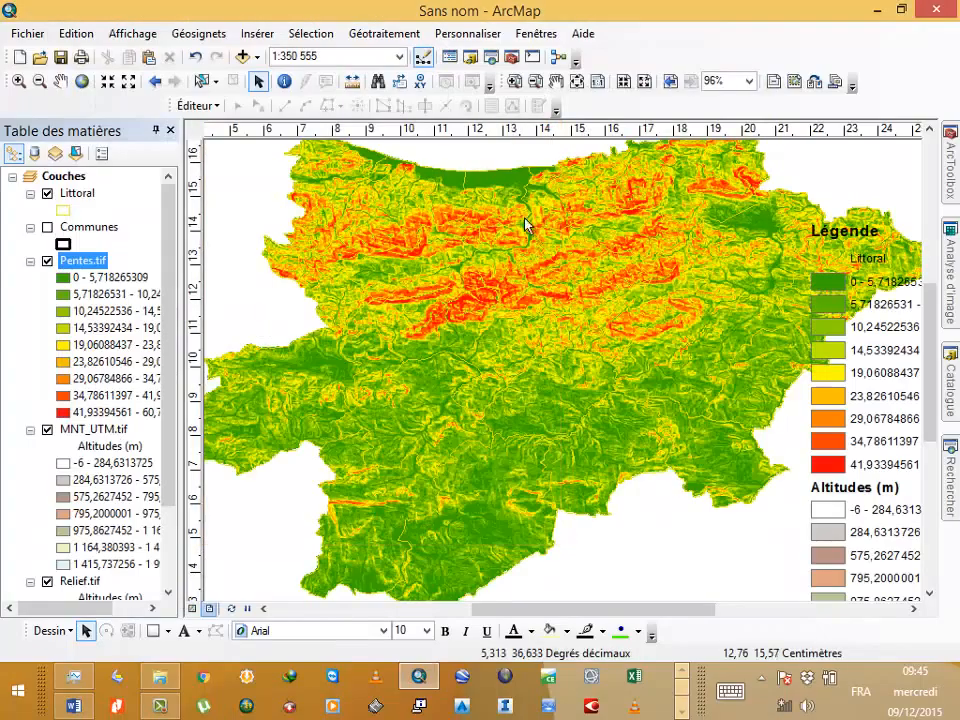
Open the classification settings of the Pentes.tif layer's classified symbology and set the number of classes to 4.
{"action": "right_click", "coordinate": [97, 264]}
{"action": "left_click", "coordinate": [210, 535]}
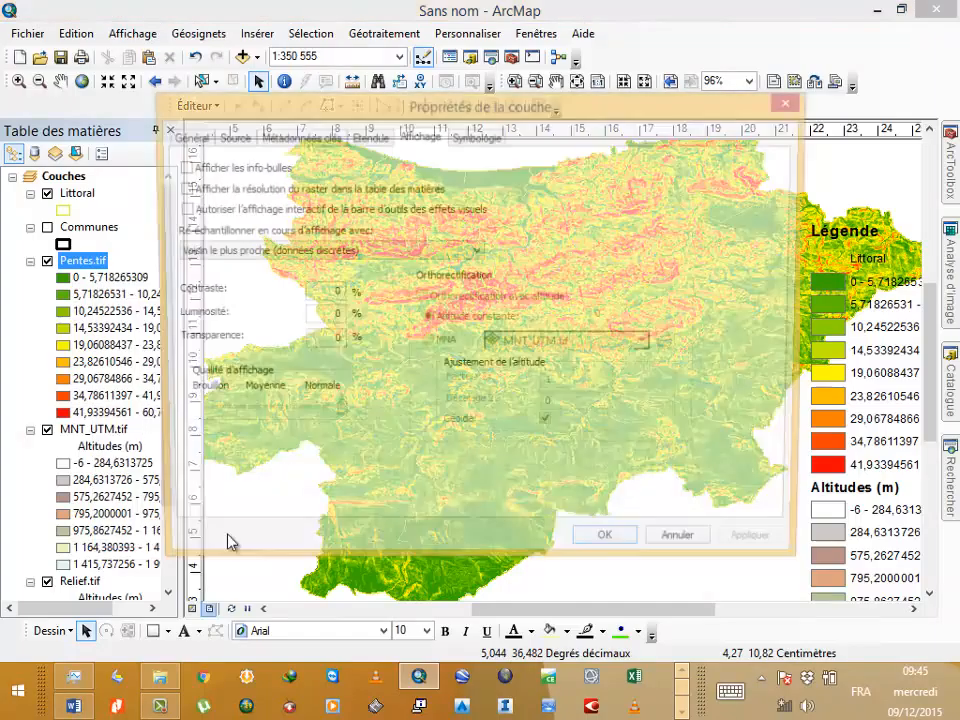
{"action": "left_click", "coordinate": [472, 135]}
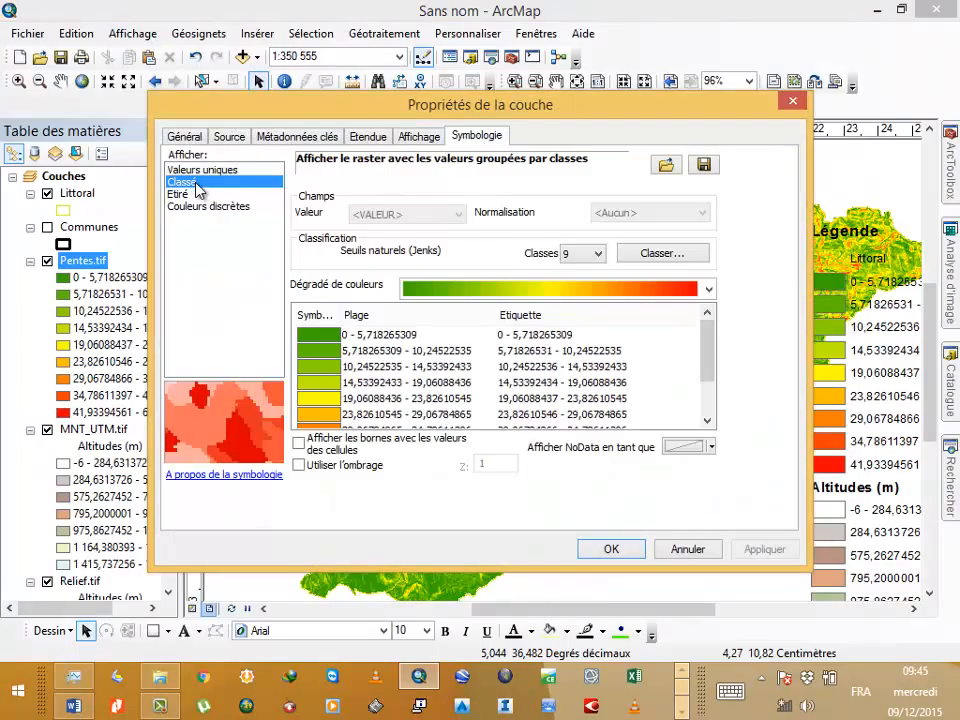
{"action": "left_click", "coordinate": [672, 256]}
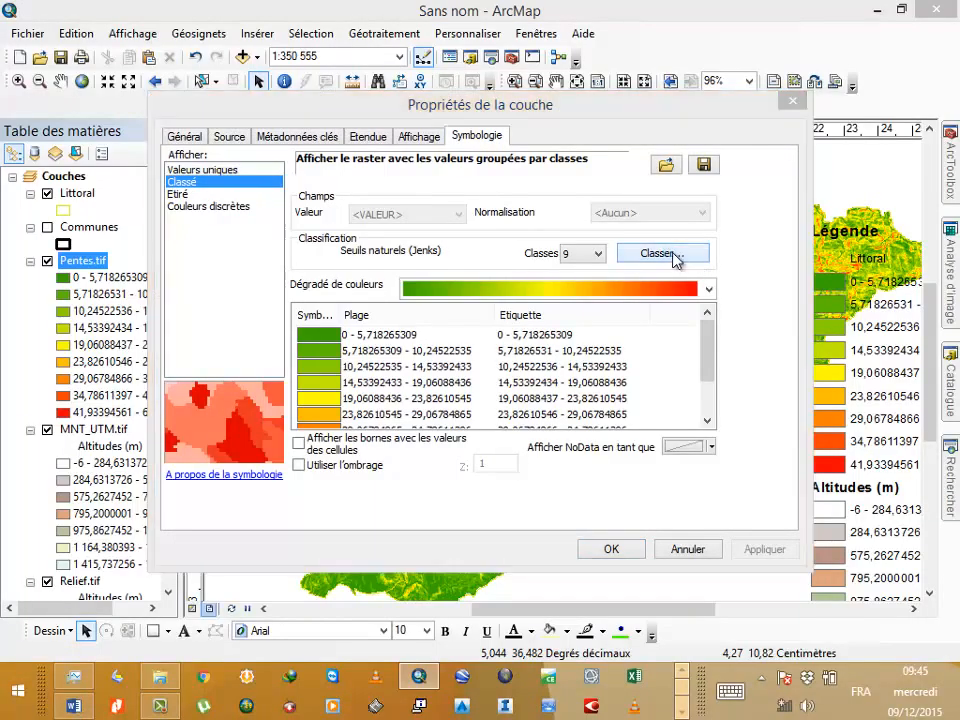
{"action": "left_click", "coordinate": [320, 179]}
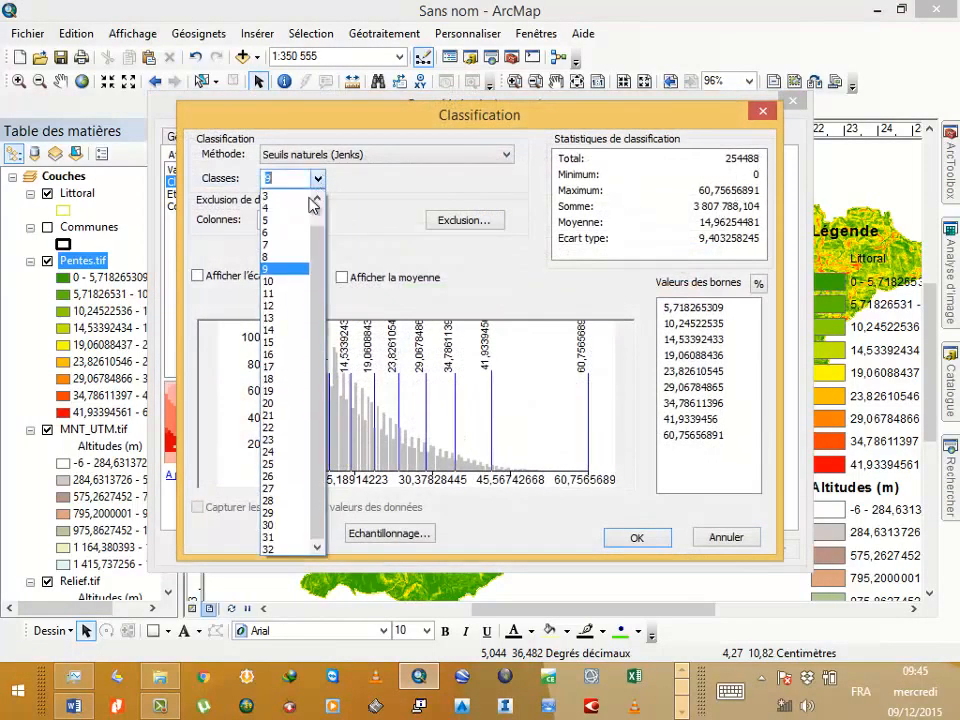
{"action": "left_click", "coordinate": [286, 208]}
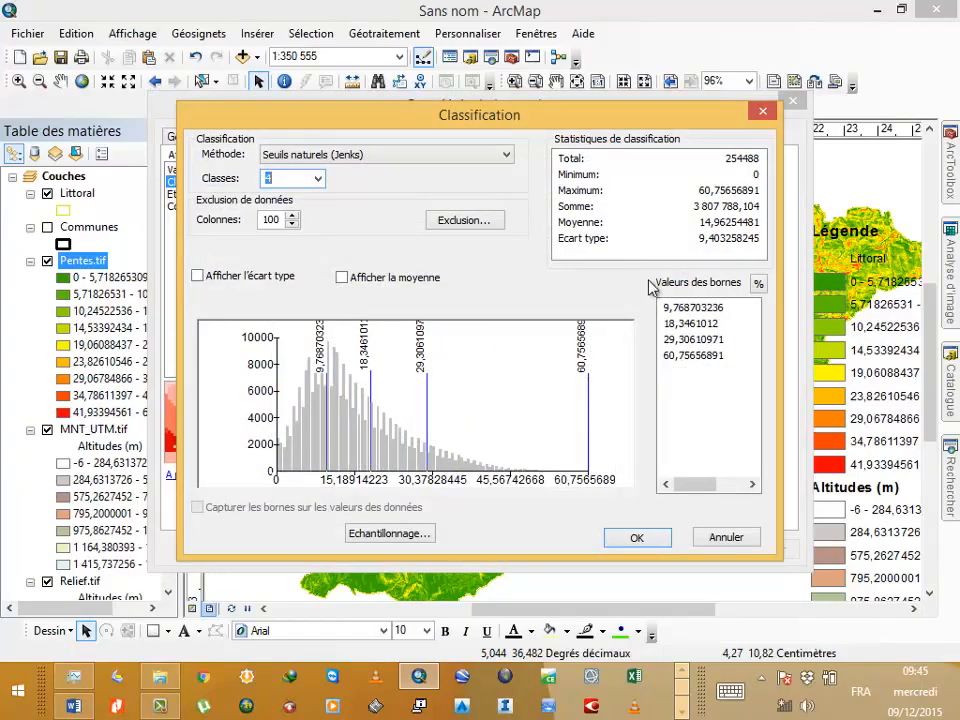
Set the first three slope class break values to 3, 15 and 30, and apply the classification to Pentes.tif.
{"action": "left_click", "coordinate": [685, 307]}
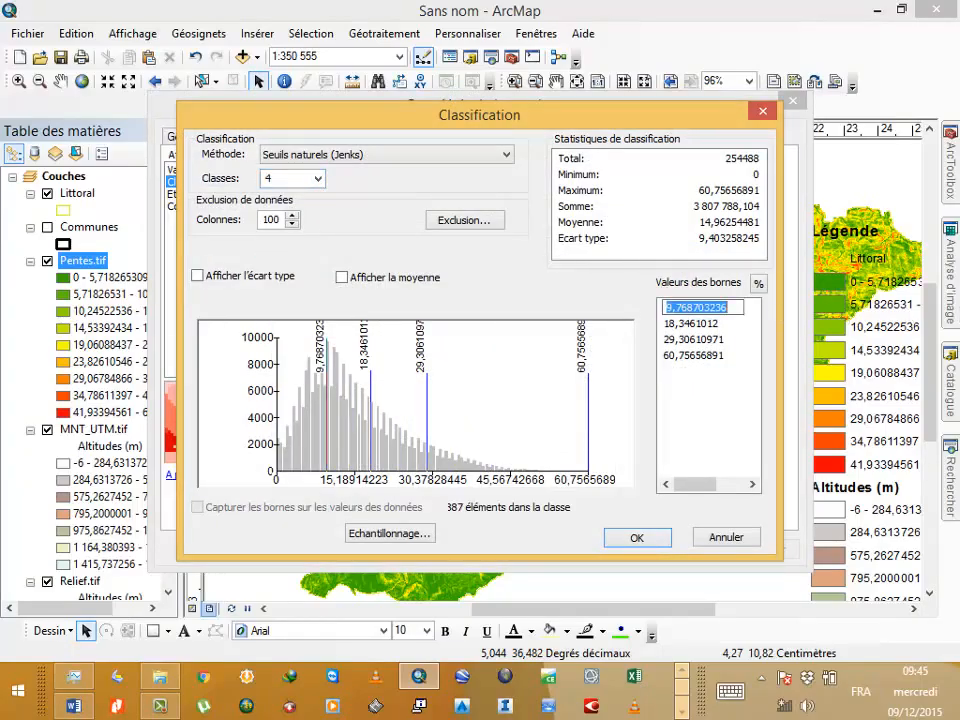
{"action": "type", "text": "3"}
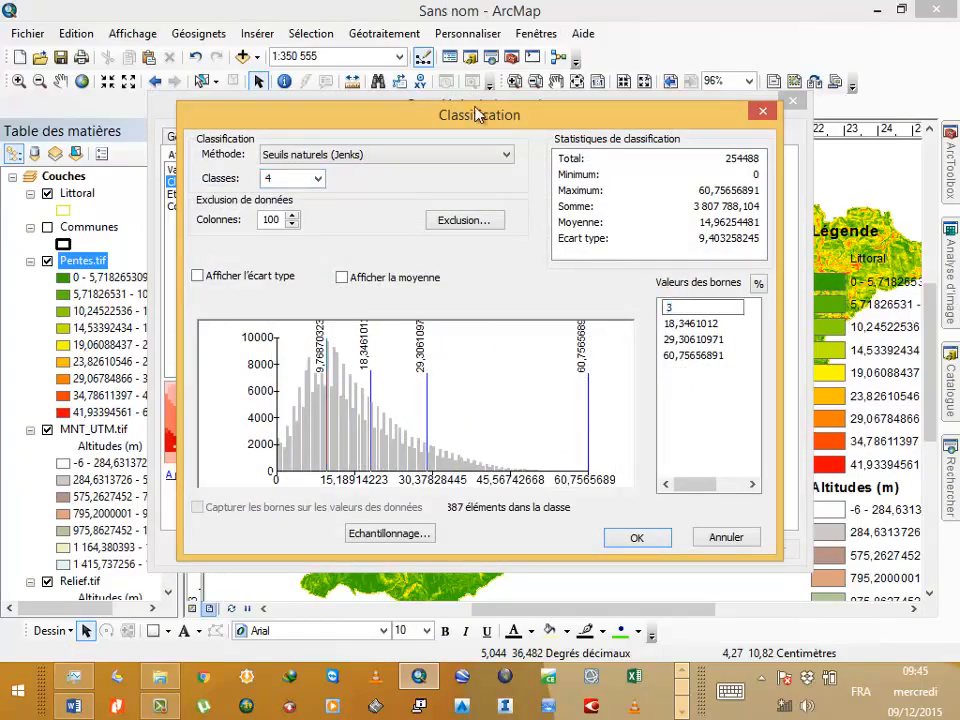
{"action": "key", "text": "Return"}
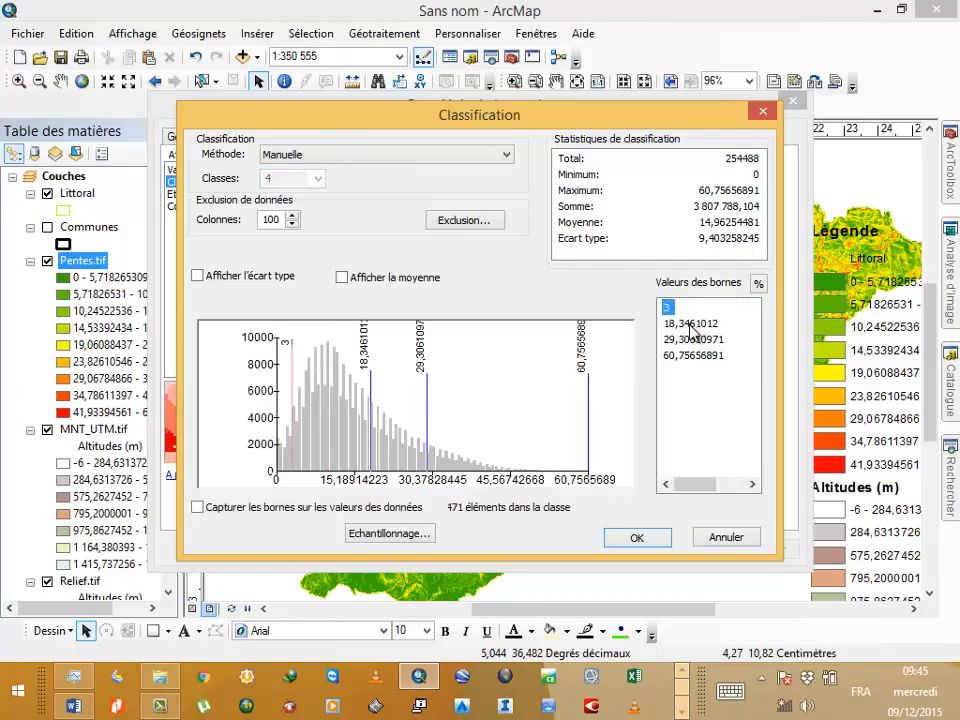
{"action": "left_click", "coordinate": [686, 324]}
{"action": "type", "text": "15"}
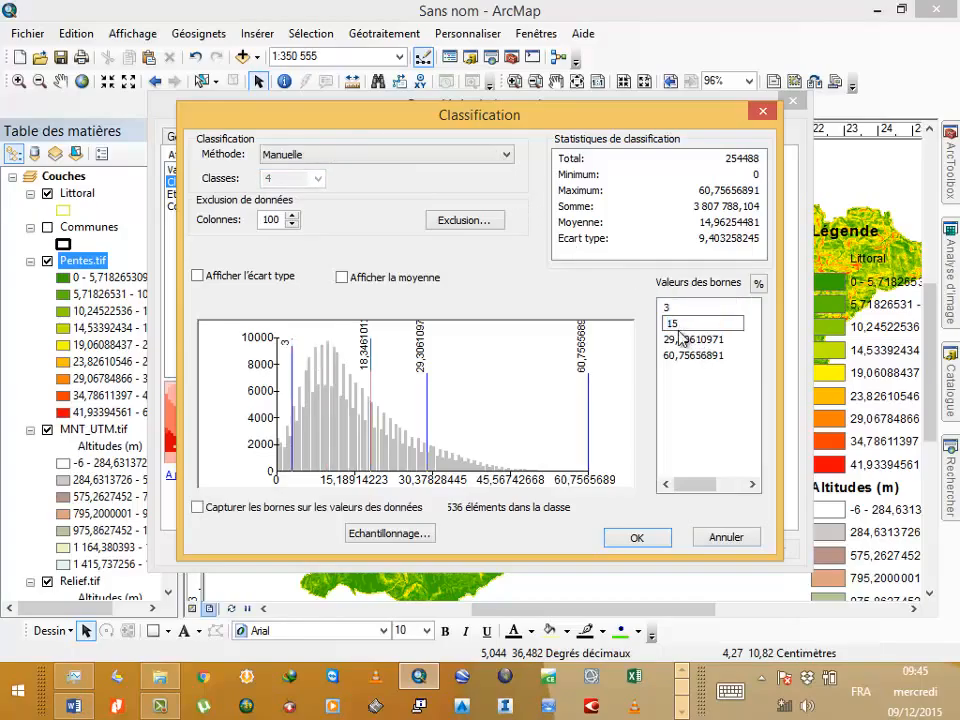
{"action": "key", "text": "Return"}
{"action": "left_click", "coordinate": [676, 340]}
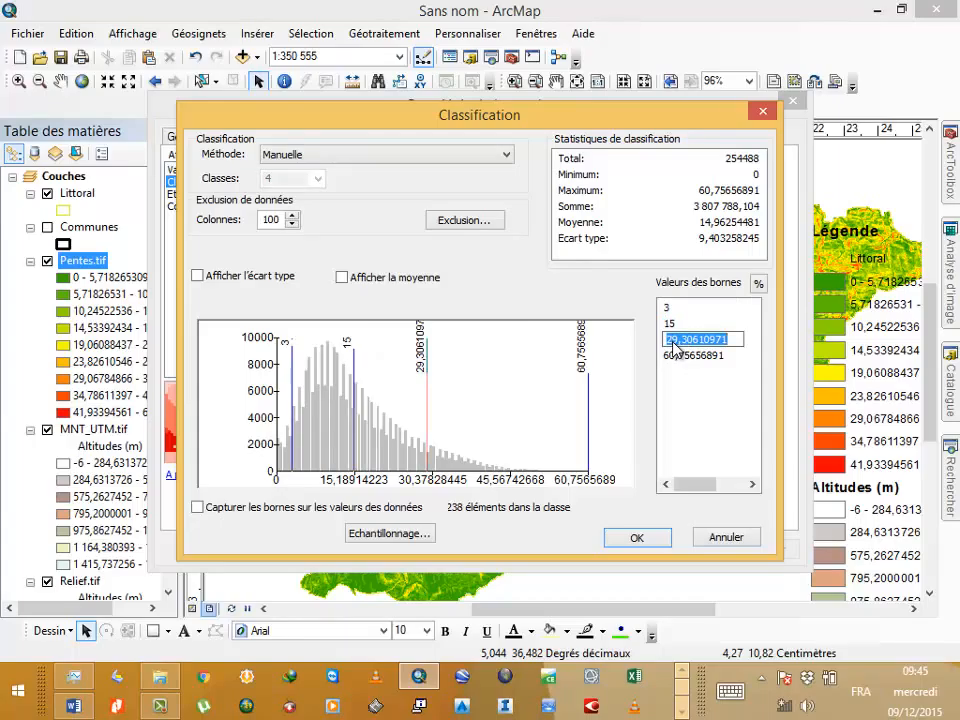
{"action": "type", "text": "30"}
{"action": "key", "text": "Return"}
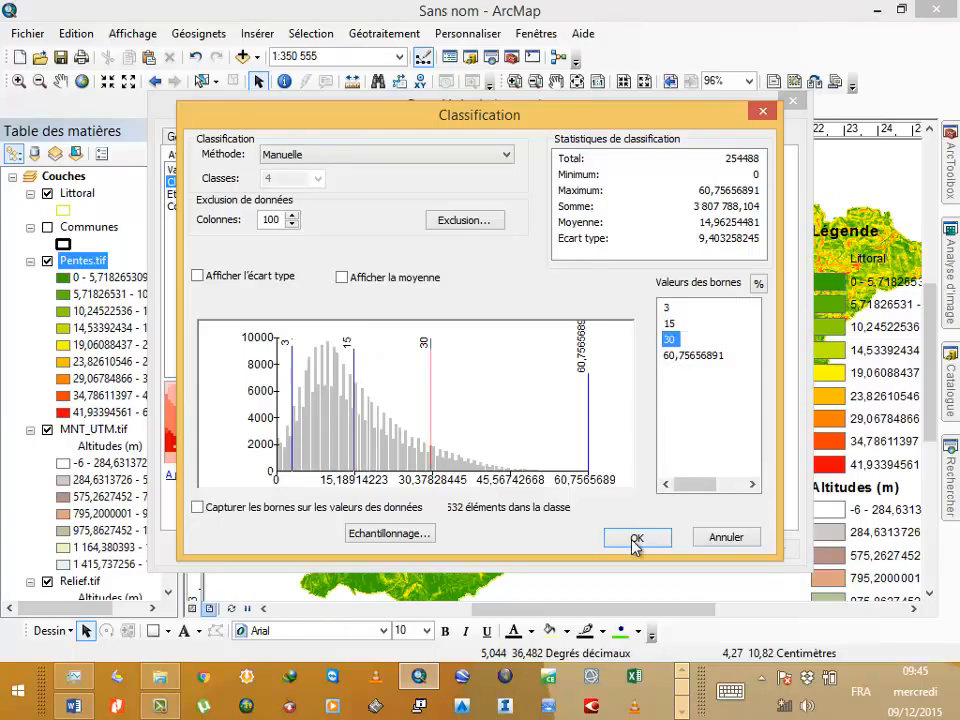
{"action": "left_click", "coordinate": [634, 541]}
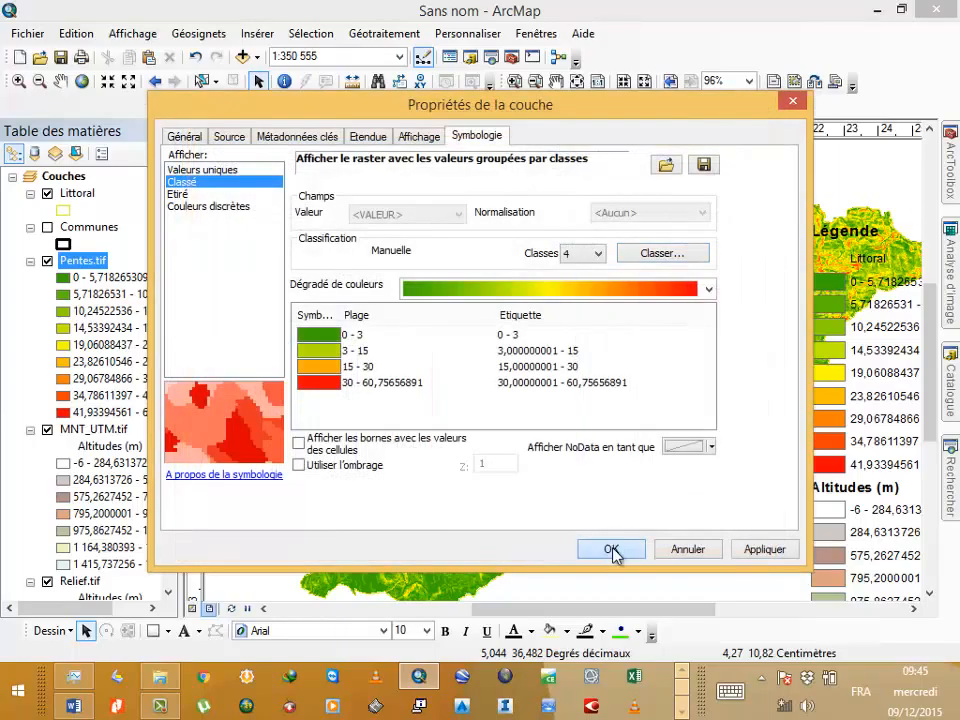
{"action": "left_click", "coordinate": [614, 550]}
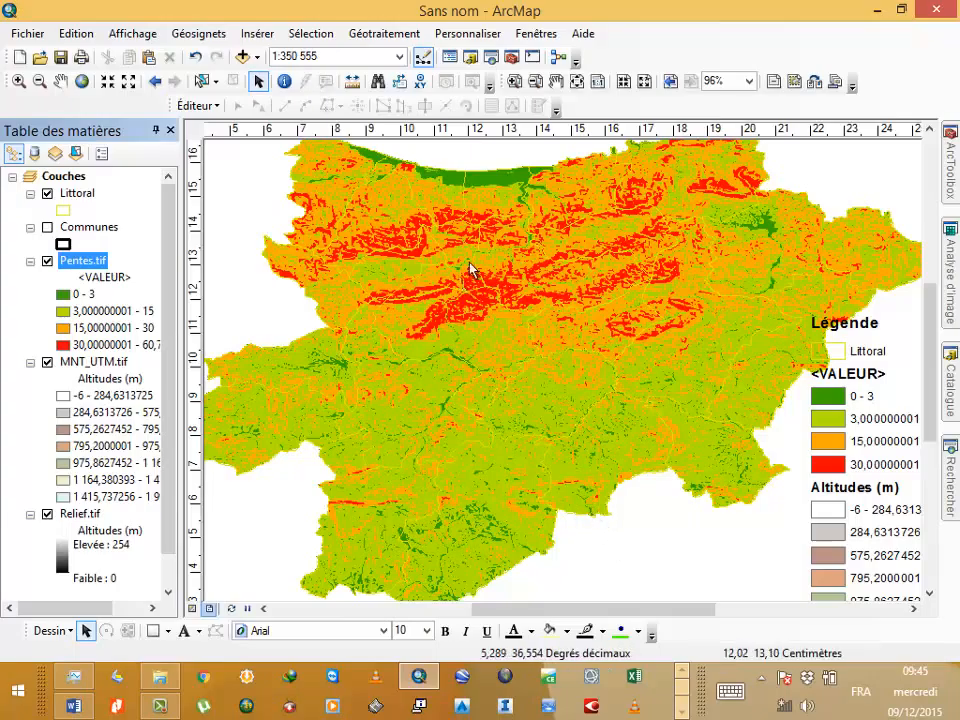
Rename the value heading of Pentes.tif to Pentes (degres) and turn off the layer's display.
{"action": "left_click_drag", "start_coordinate": [746, 444], "coordinate": [411, 369]}
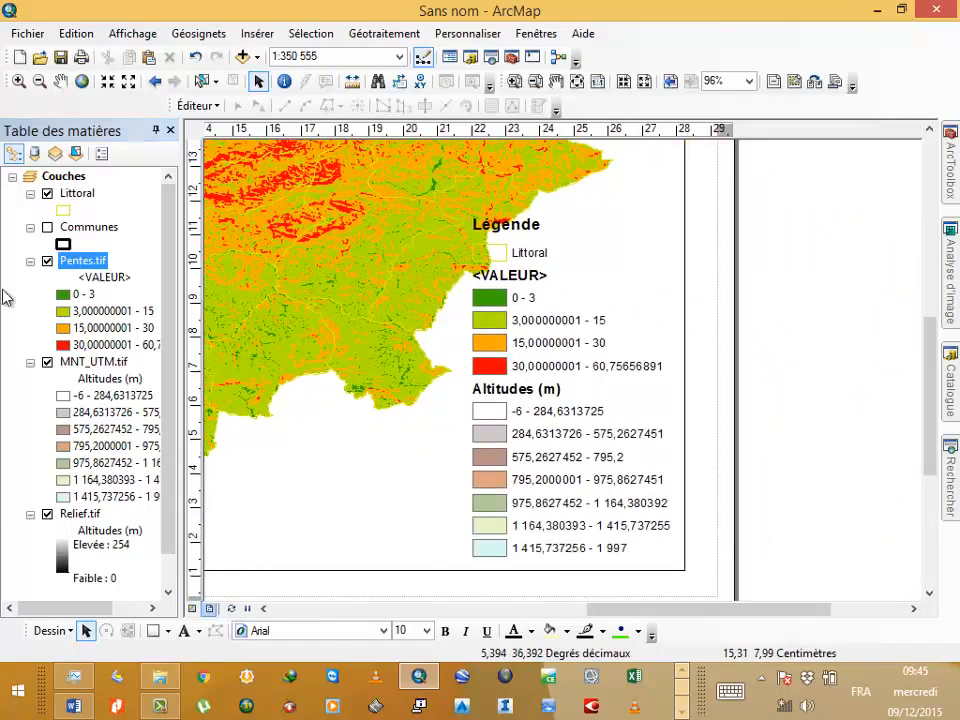
{"action": "left_click", "coordinate": [96, 280]}
{"action": "left_click", "coordinate": [102, 279]}
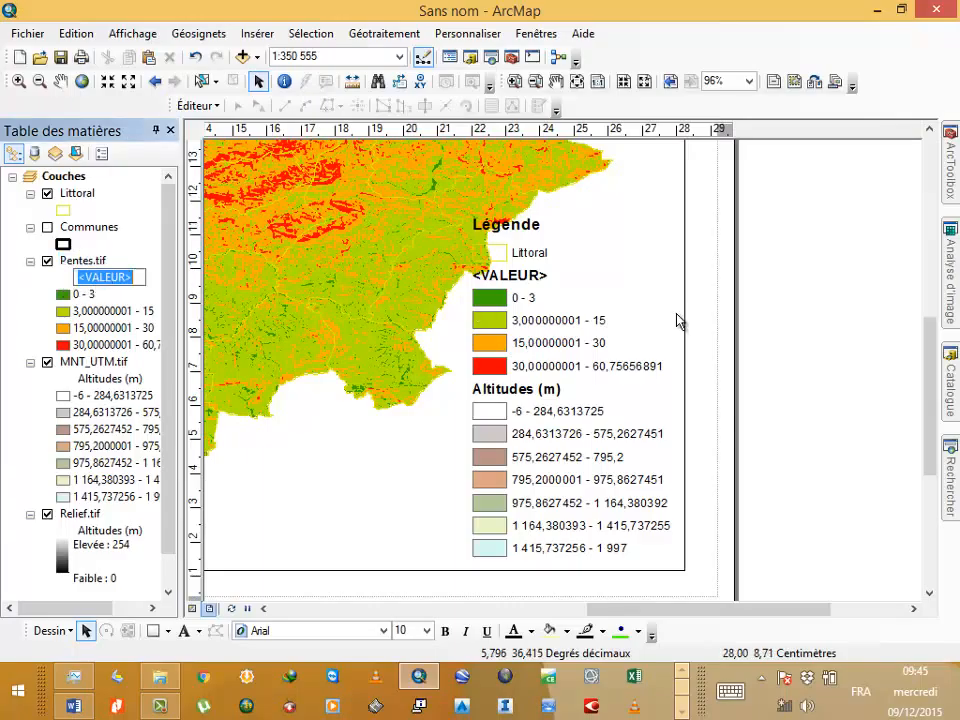
{"action": "type", "text": "Pentes (degres"}
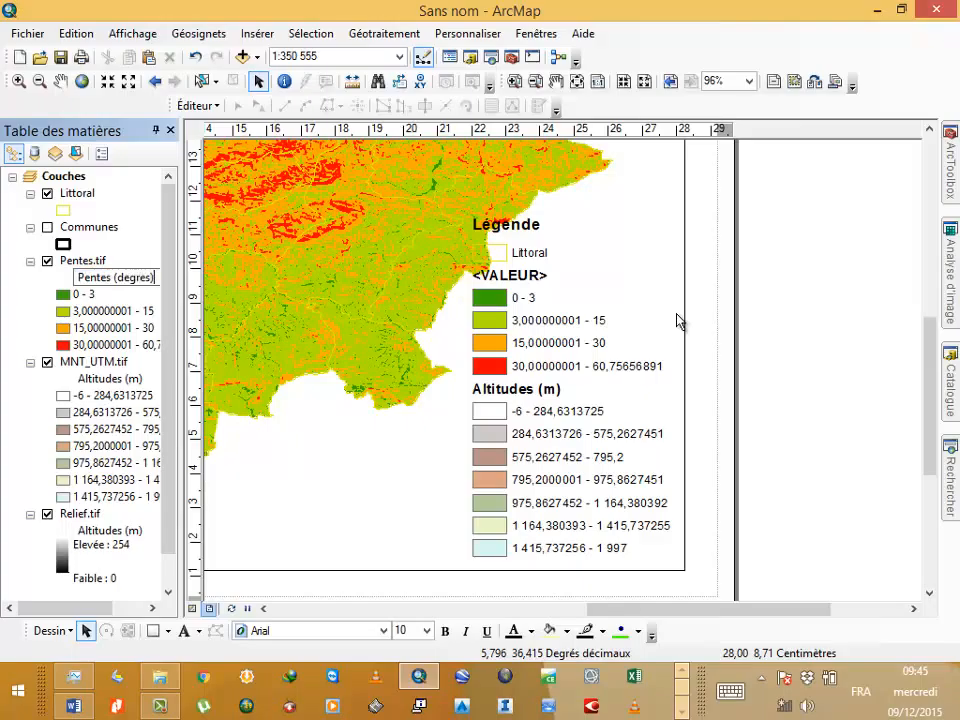
{"action": "key", "text": "Return"}
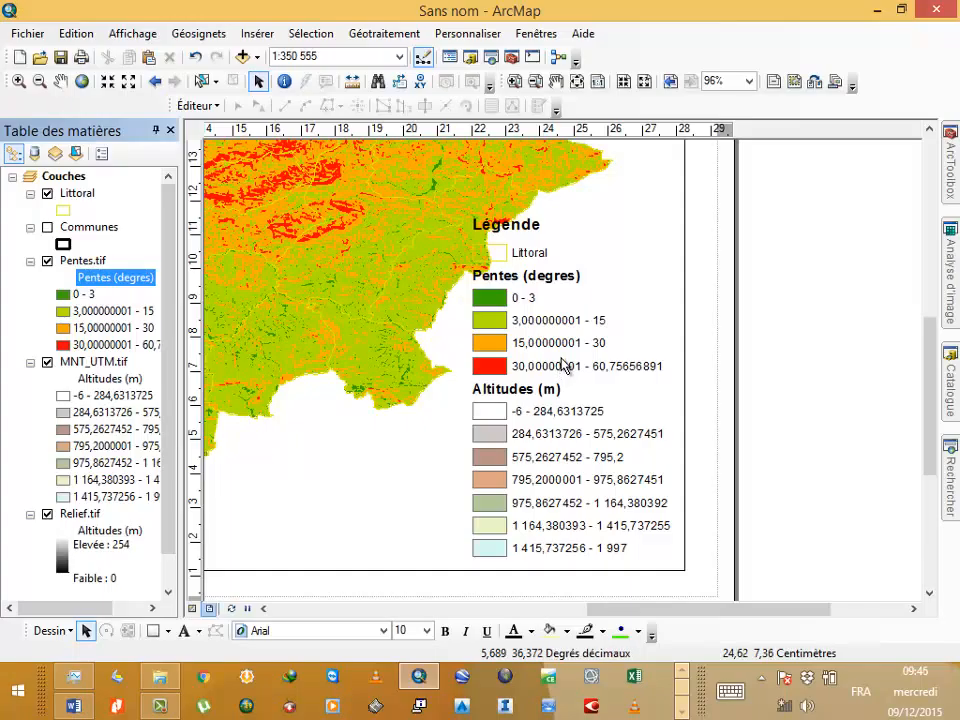
{"action": "left_click", "coordinate": [47, 262]}
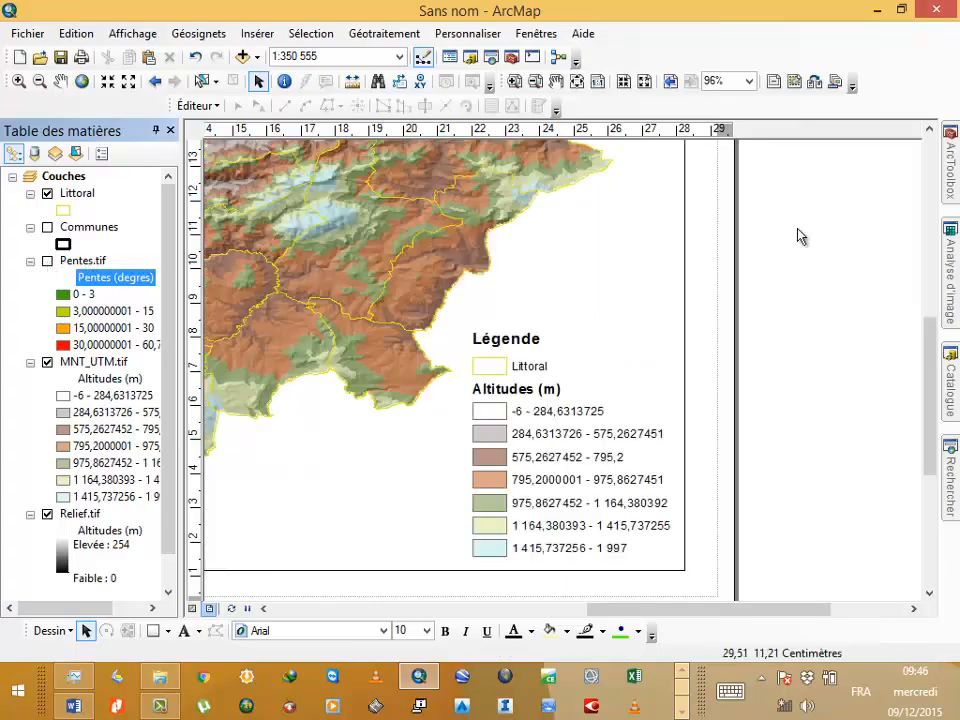
Open the Exposition tool from the Spatial Analyst Surface toolset and set MNT_UTM.tif as the input raster.
{"action": "left_click", "coordinate": [946, 165]}
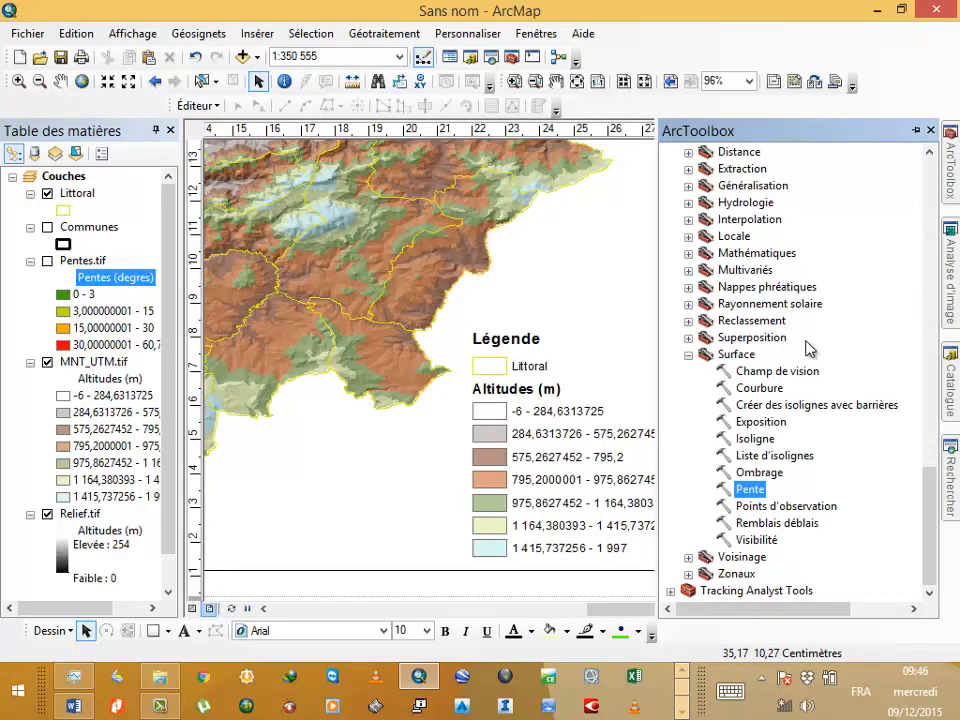
{"action": "left_click", "coordinate": [812, 424]}
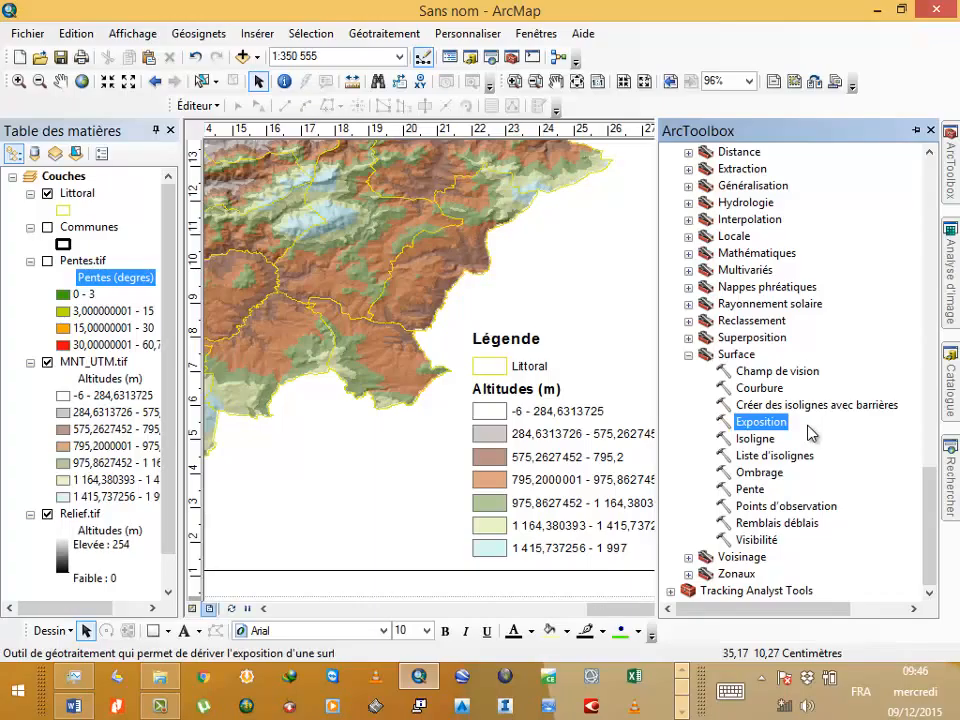
{"action": "double_click", "coordinate": [780, 423]}
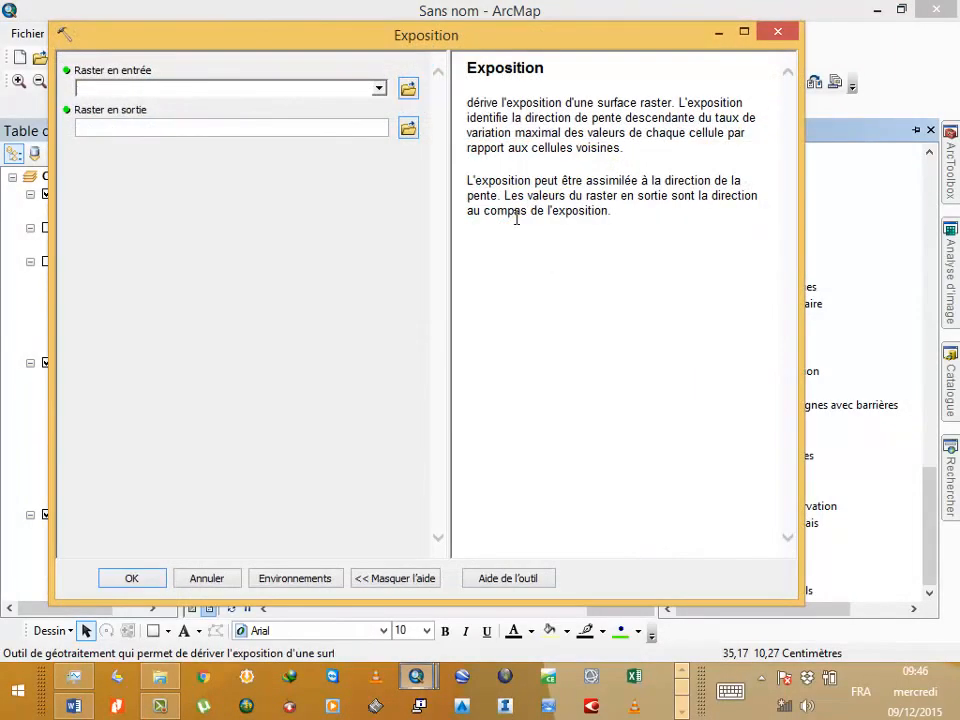
{"action": "left_click", "coordinate": [379, 88]}
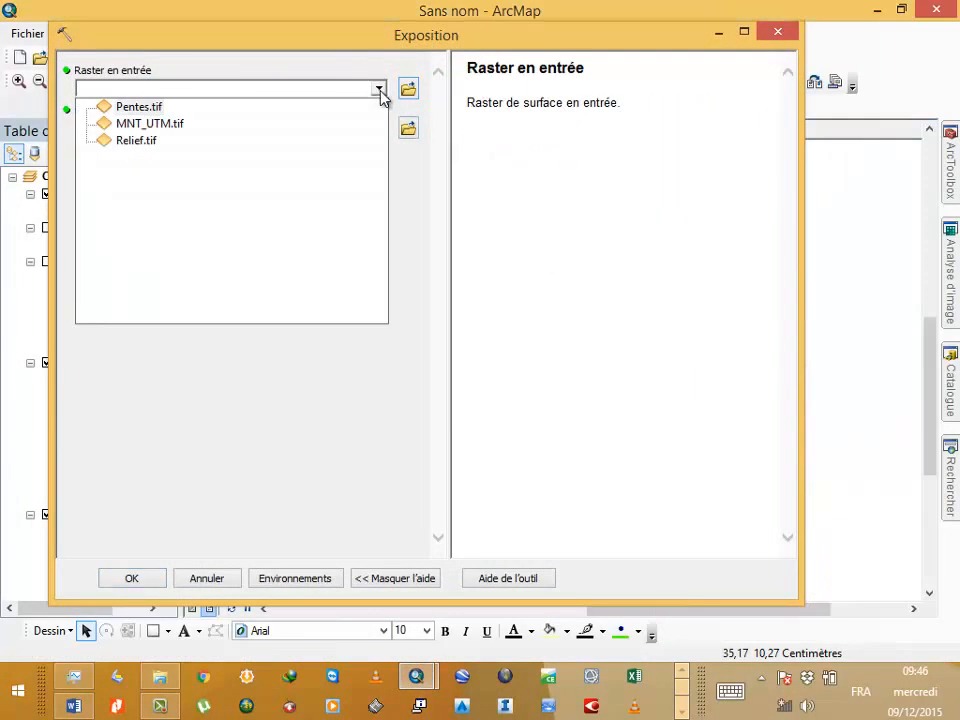
{"action": "left_click", "coordinate": [140, 124]}
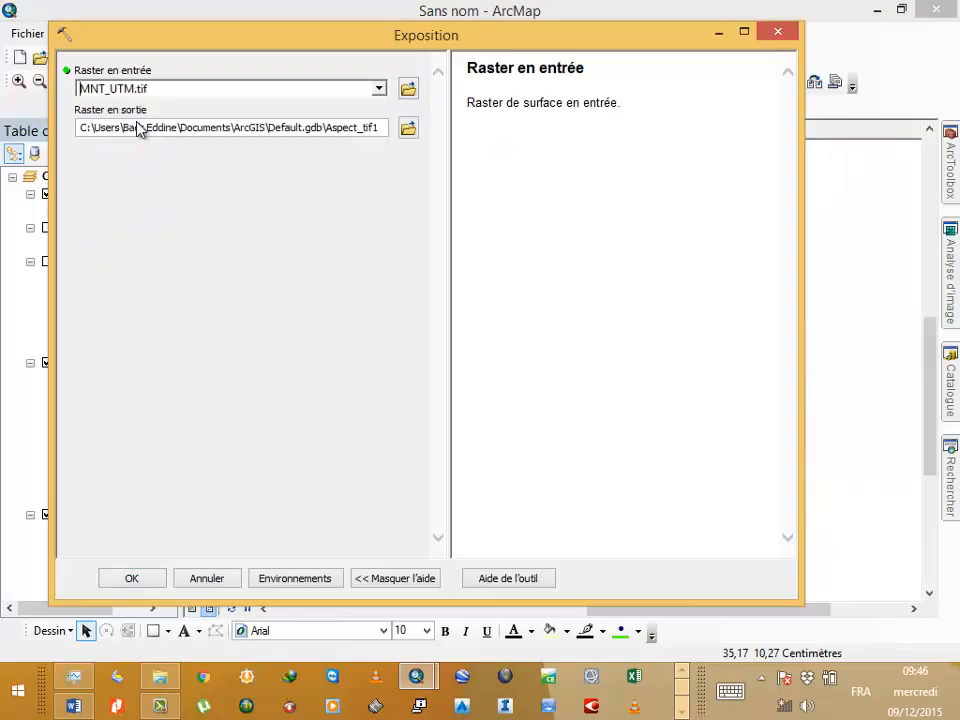
Save the aspect output as Expositions.tif in the Rasters folder and run the tool.
{"action": "left_click", "coordinate": [408, 128]}
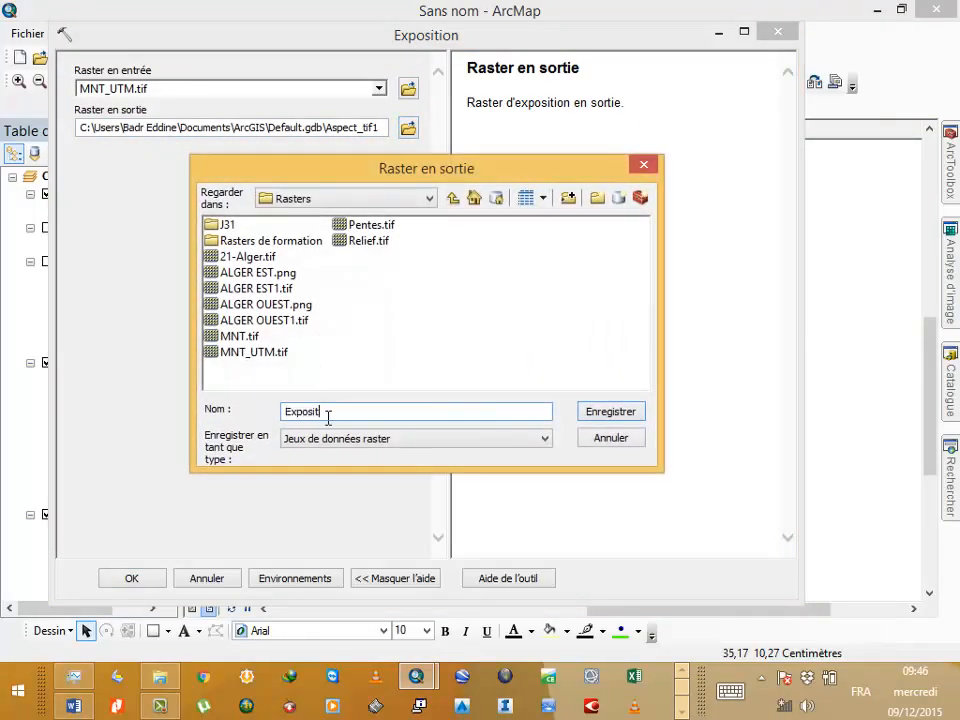
{"action": "type", "text": "Expositions"}
{"action": "key", "text": "Return"}
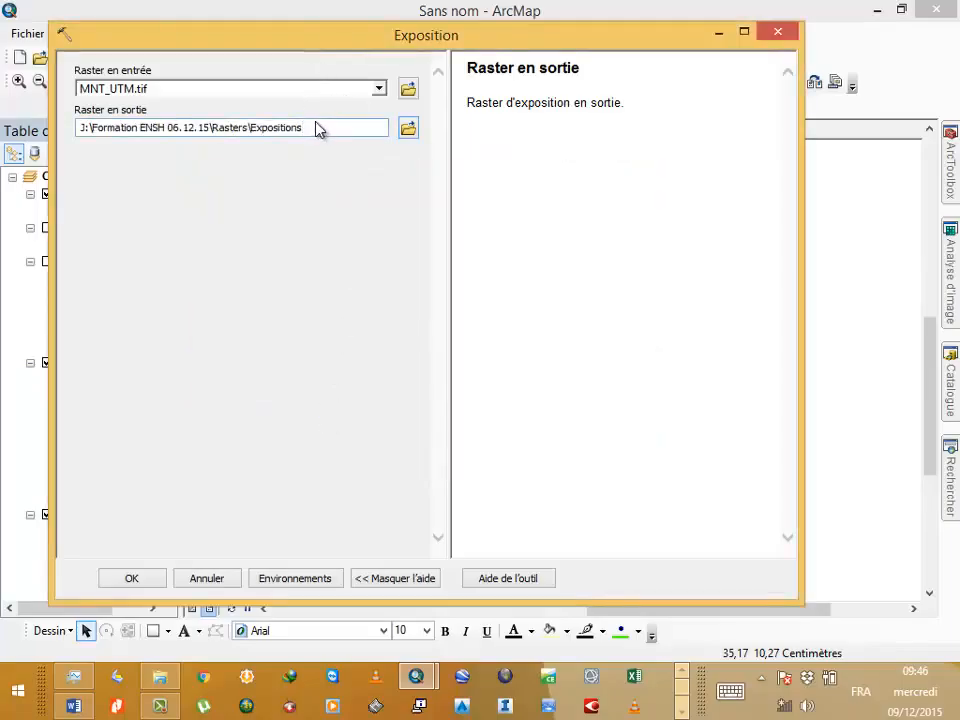
{"action": "type", "text": "f"}
{"action": "left_click", "coordinate": [128, 580]}
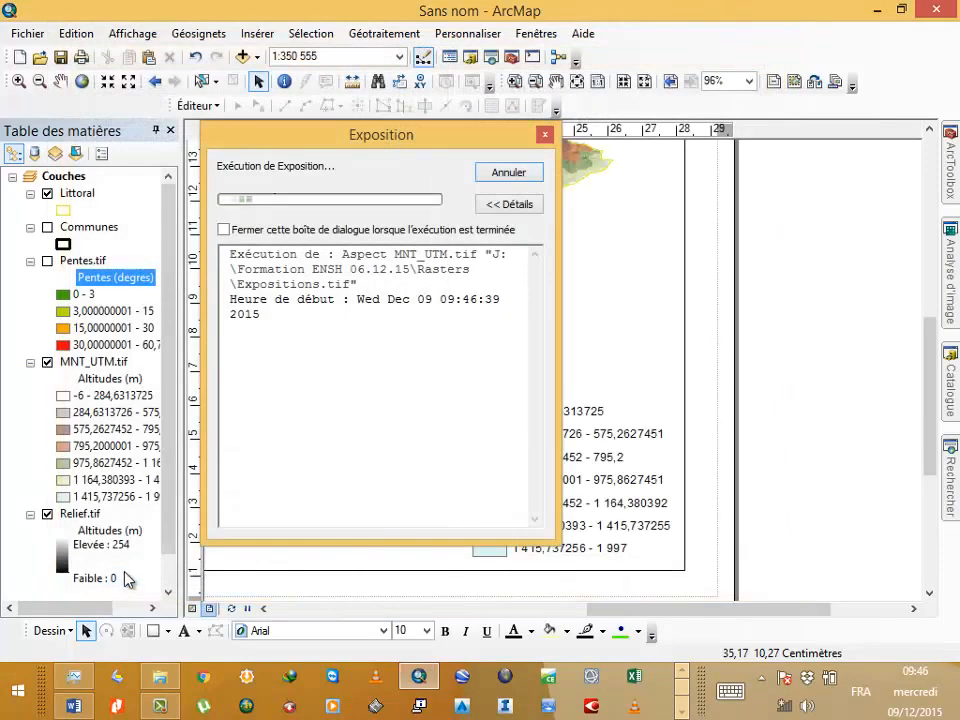
{"action": "left_click", "coordinate": [478, 178]}
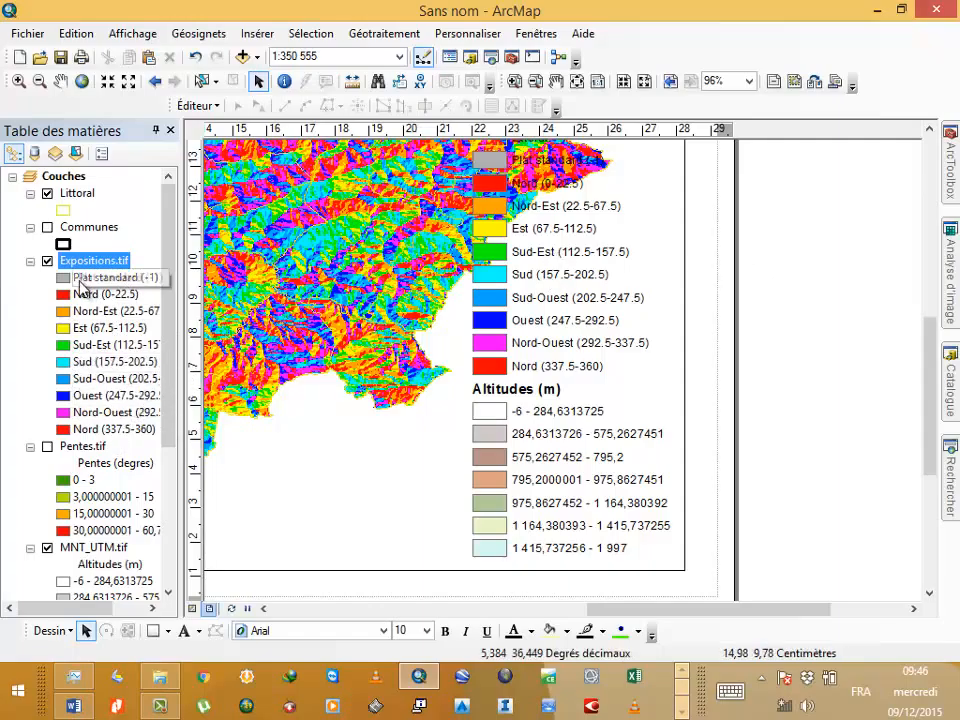
Turn off the Expositions.tif layer and open the Isoligne tool with MNT_UTM.tif as the input raster.
{"action": "left_click", "coordinate": [47, 261]}
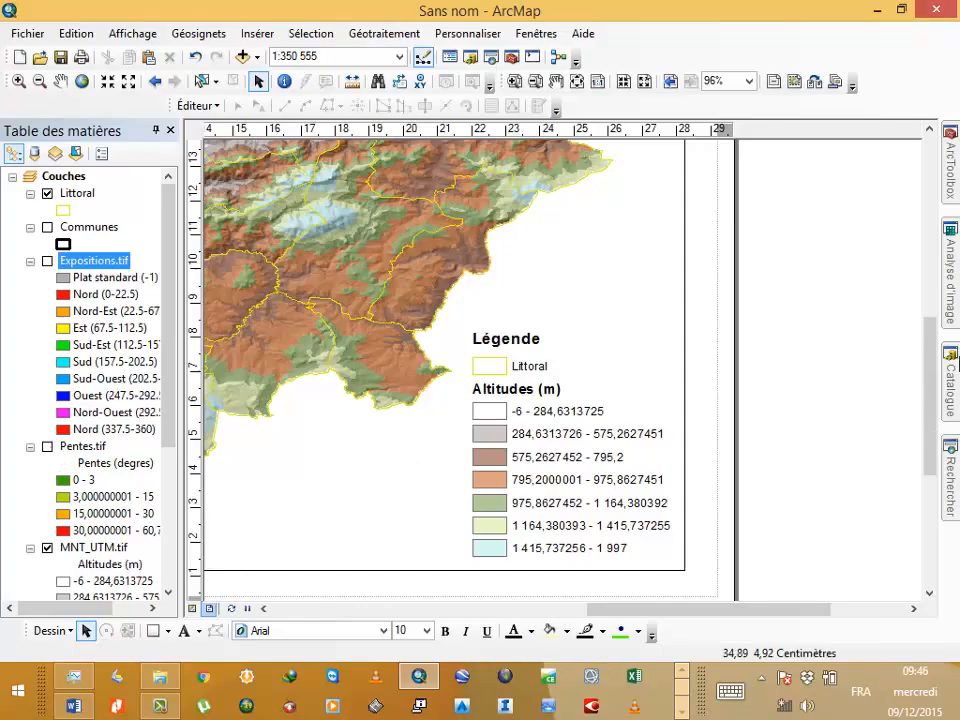
{"action": "left_click", "coordinate": [953, 185]}
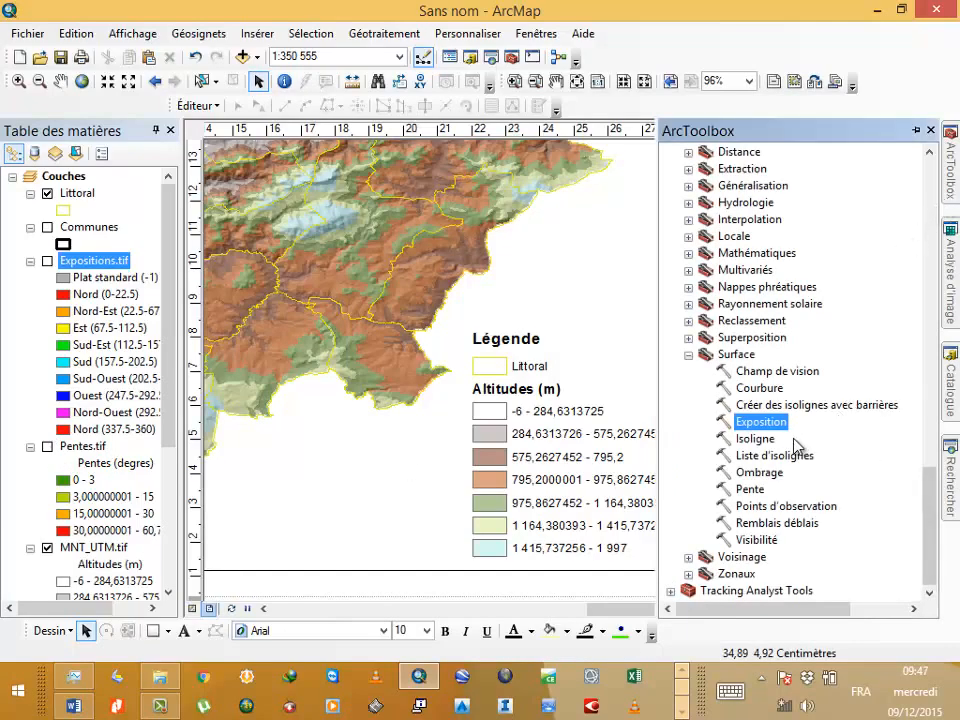
{"action": "double_click", "coordinate": [757, 440]}
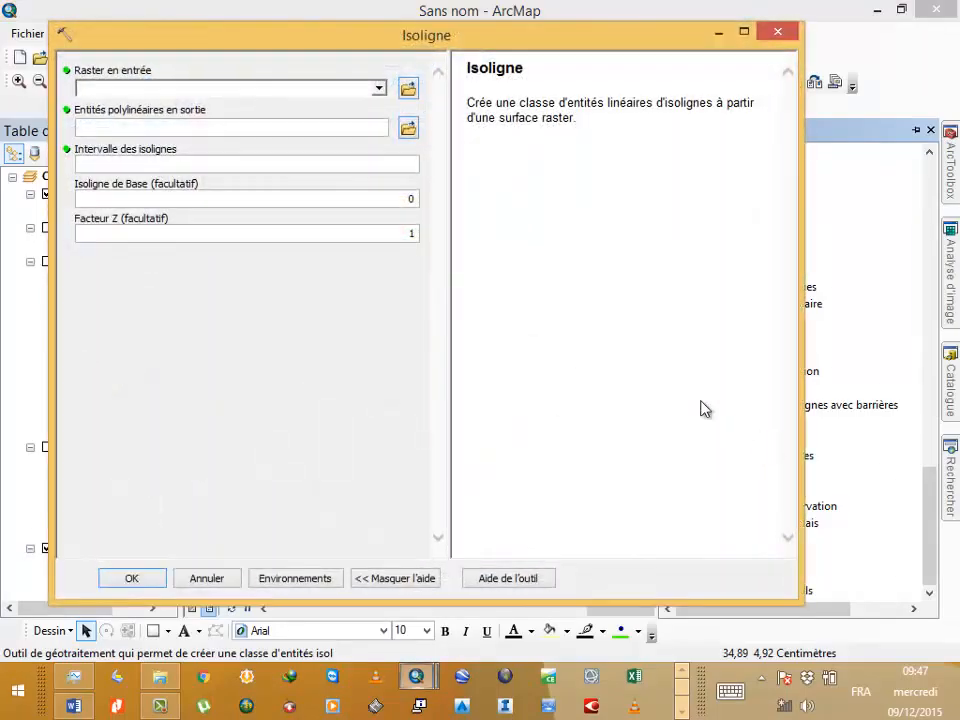
{"action": "left_click", "coordinate": [379, 88]}
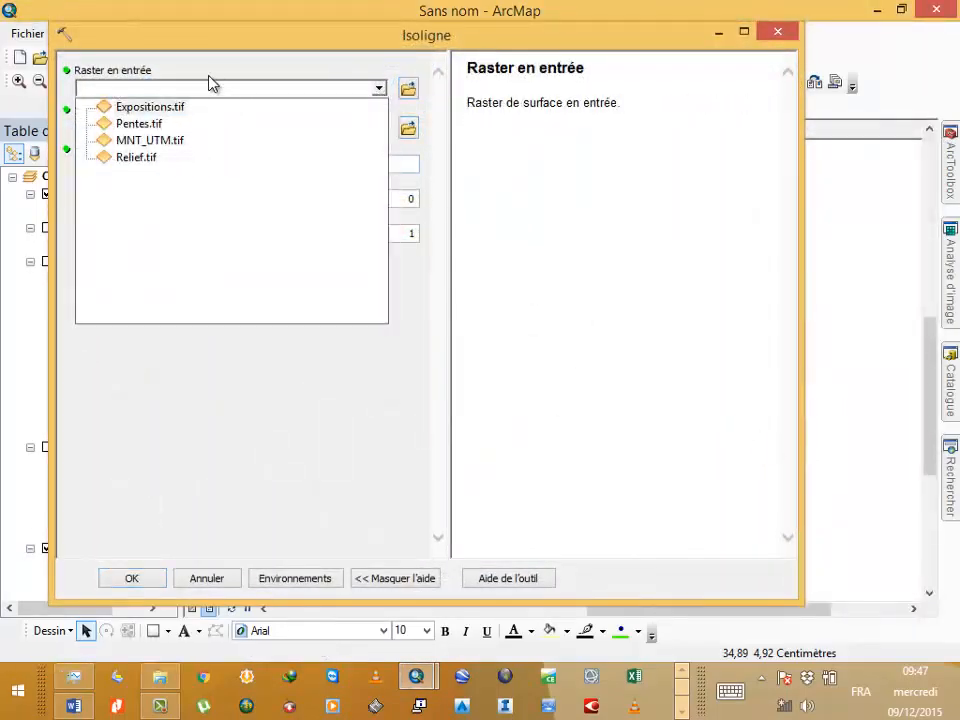
{"action": "left_click", "coordinate": [133, 140]}
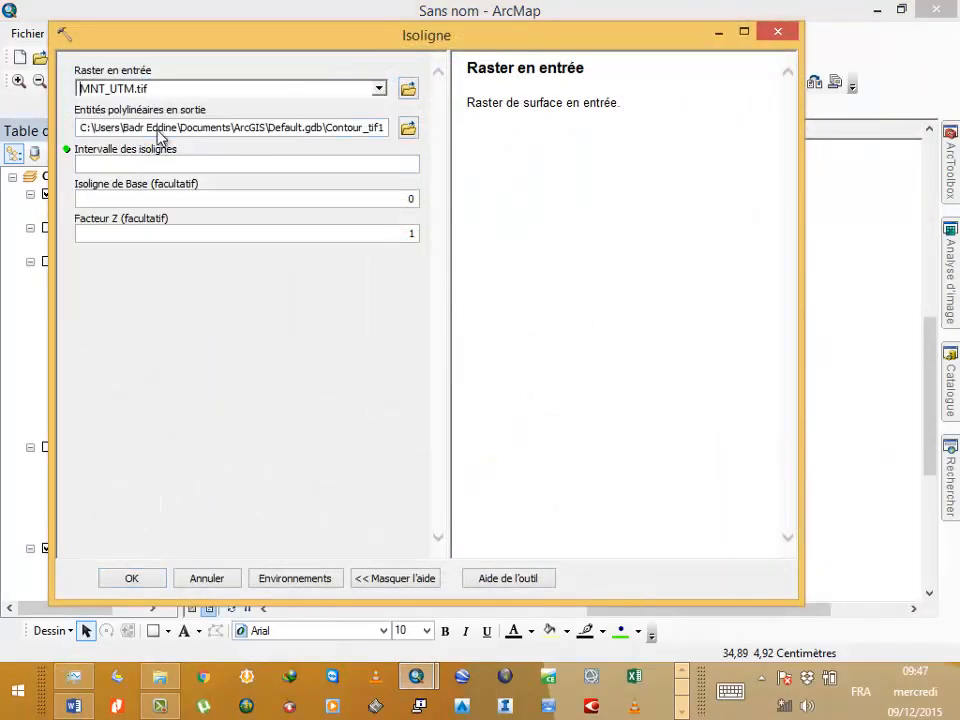
Save the contour output as Isolignes100 in the ENSH.gdb geodatabase of the Formation ENSH 06.12.15 folder.
{"action": "left_click", "coordinate": [408, 129]}
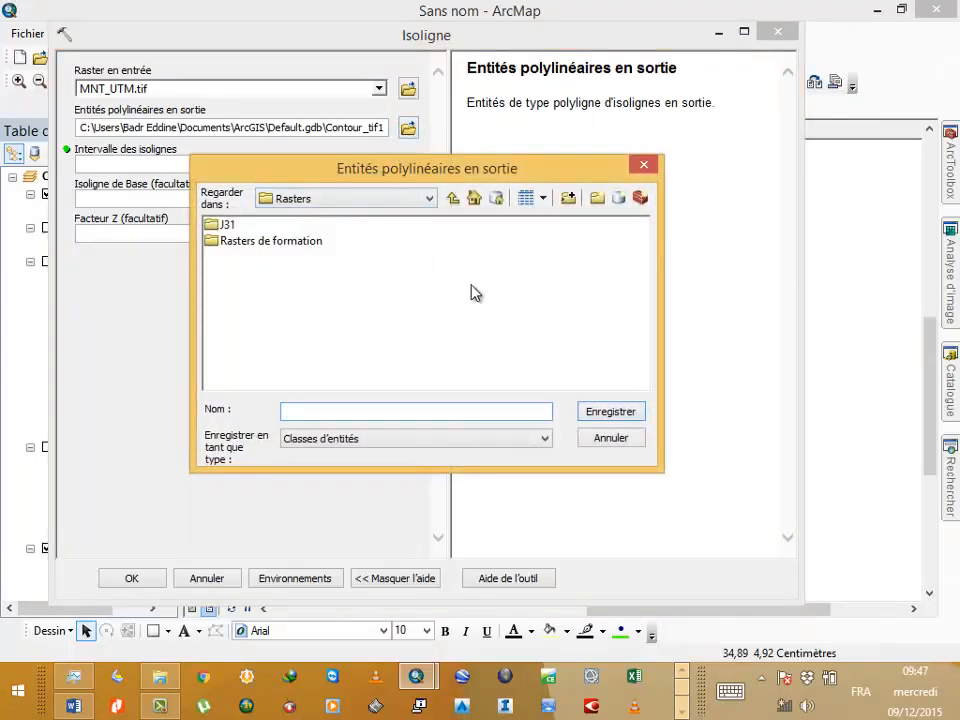
{"action": "left_click", "coordinate": [450, 200]}
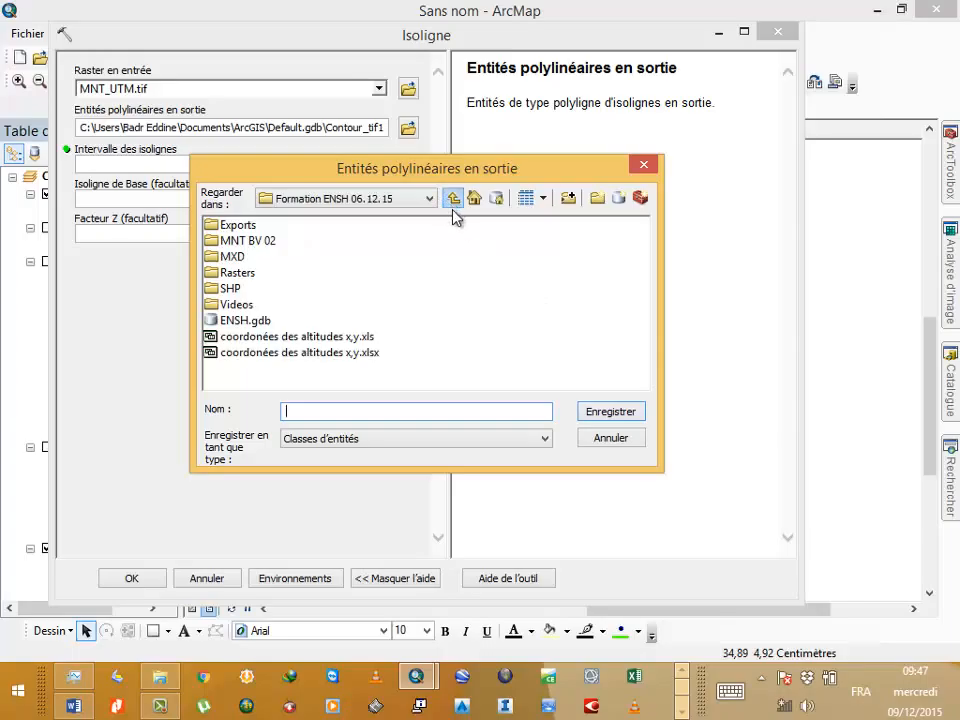
{"action": "double_click", "coordinate": [236, 321]}
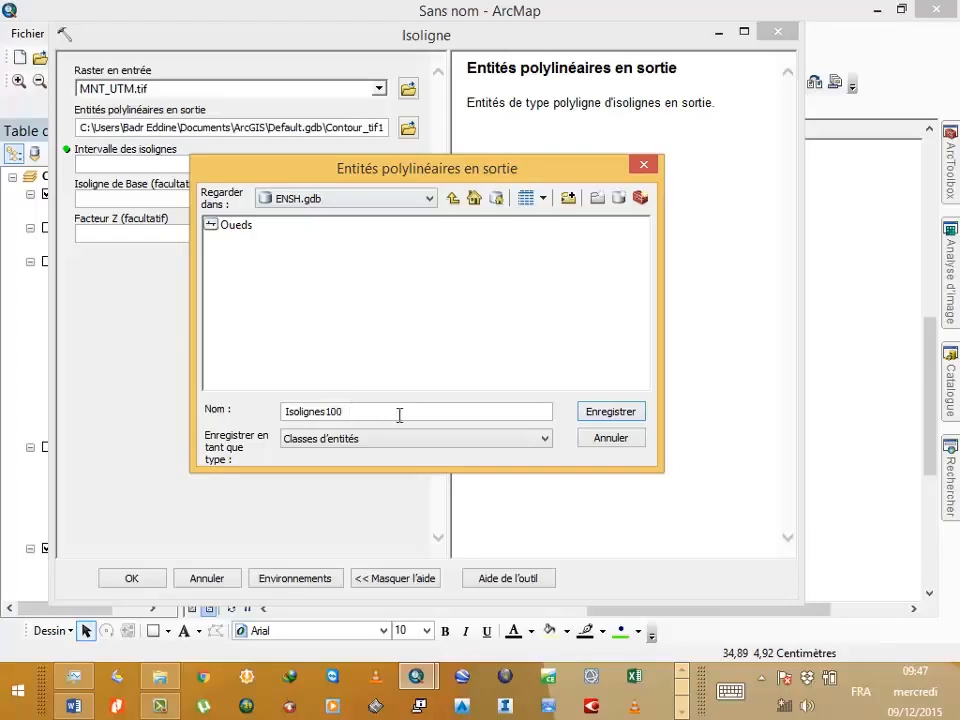
{"action": "left_click", "coordinate": [621, 417]}
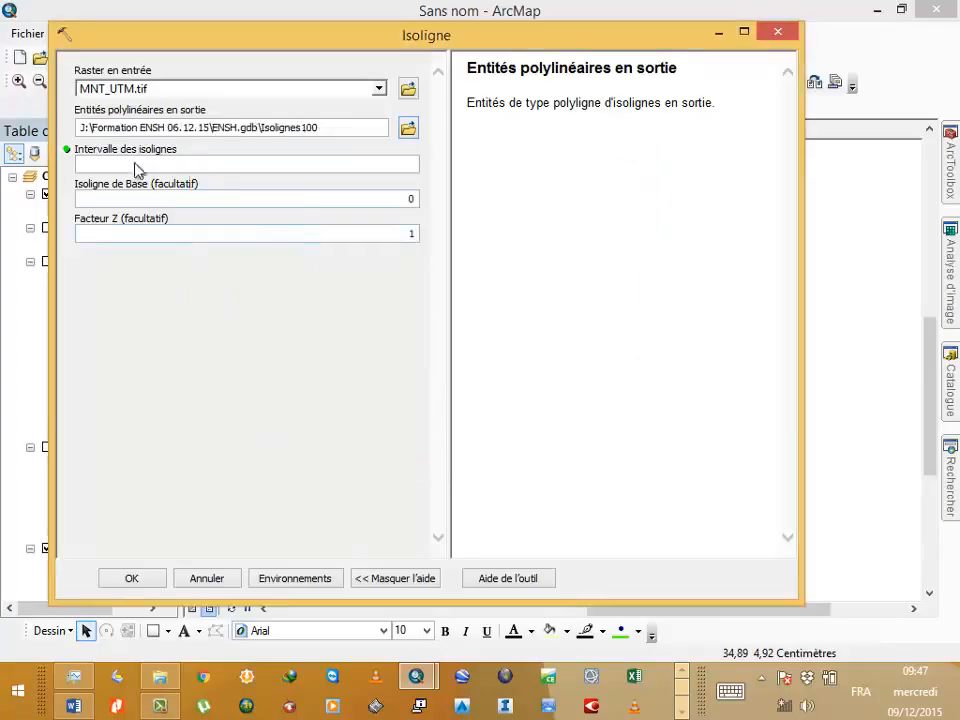
Set the contour interval to 100 and run the Isoligne tool on MNT_UTM.tif.
{"action": "left_click", "coordinate": [300, 166]}
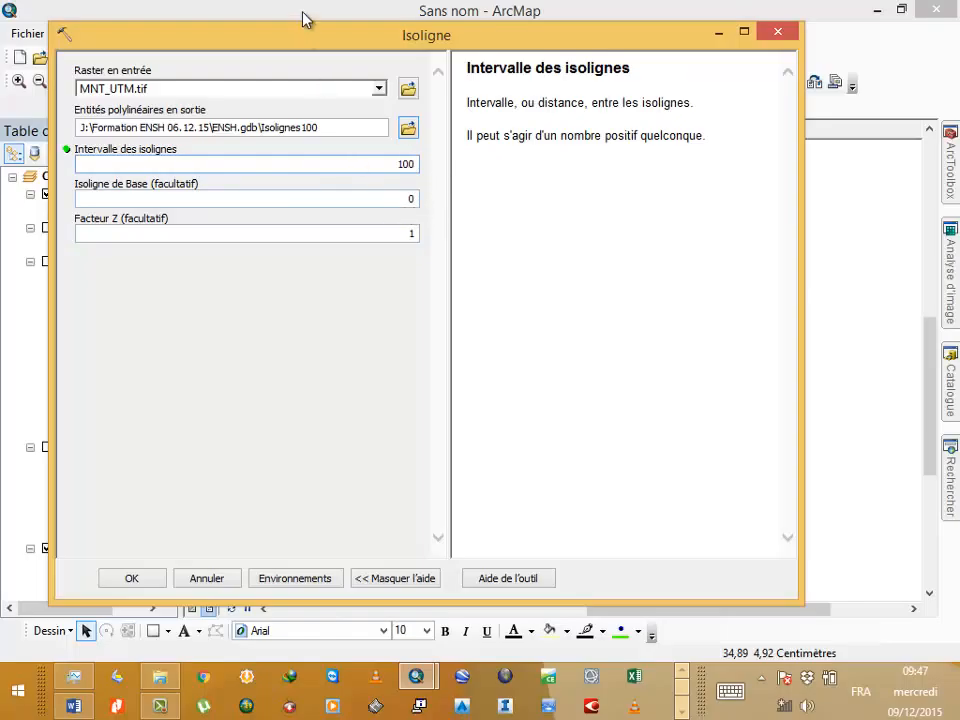
{"action": "left_click_drag", "start_coordinate": [317, 39], "coordinate": [418, 38]}
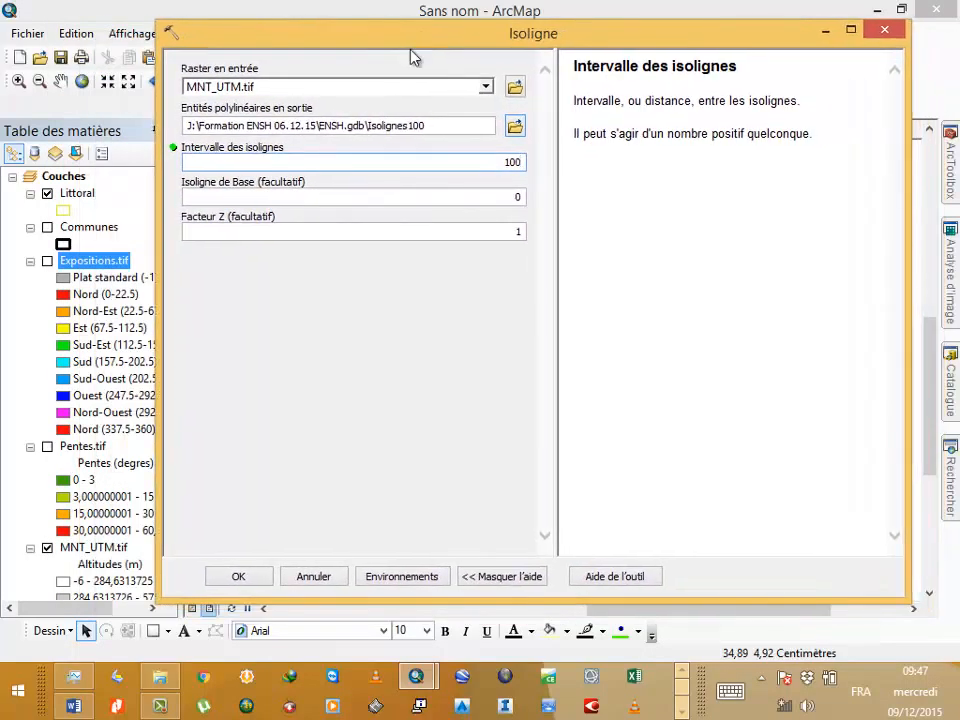
{"action": "left_click", "coordinate": [238, 577]}
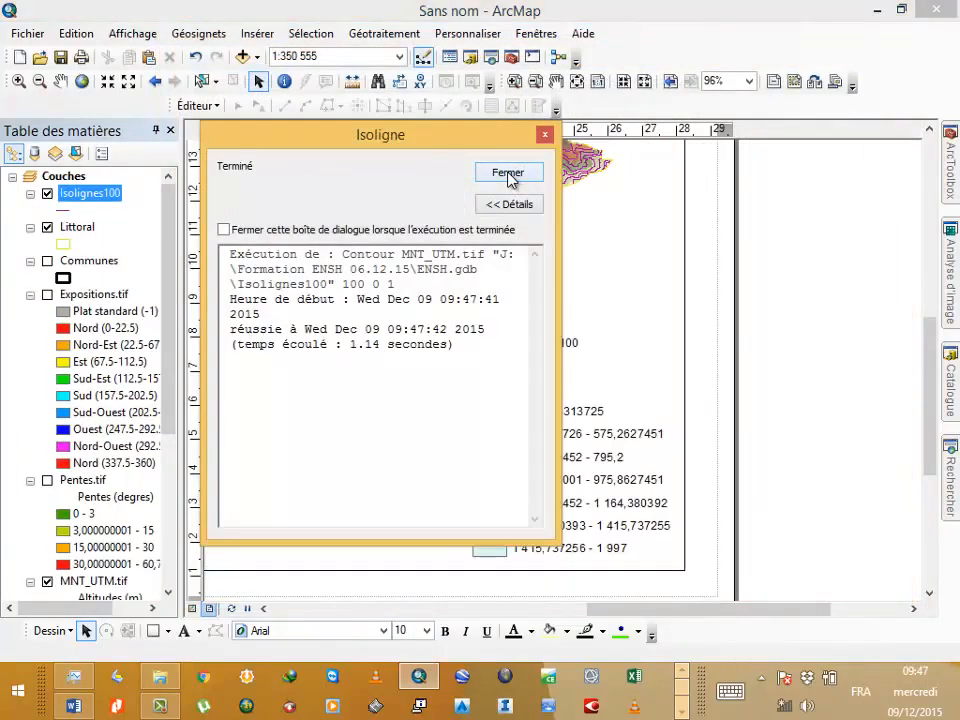
{"action": "left_click", "coordinate": [508, 172]}
Change the line colour of the Isolignes100 layer to grey.
{"action": "left_click_drag", "start_coordinate": [381, 336], "coordinate": [705, 368]}
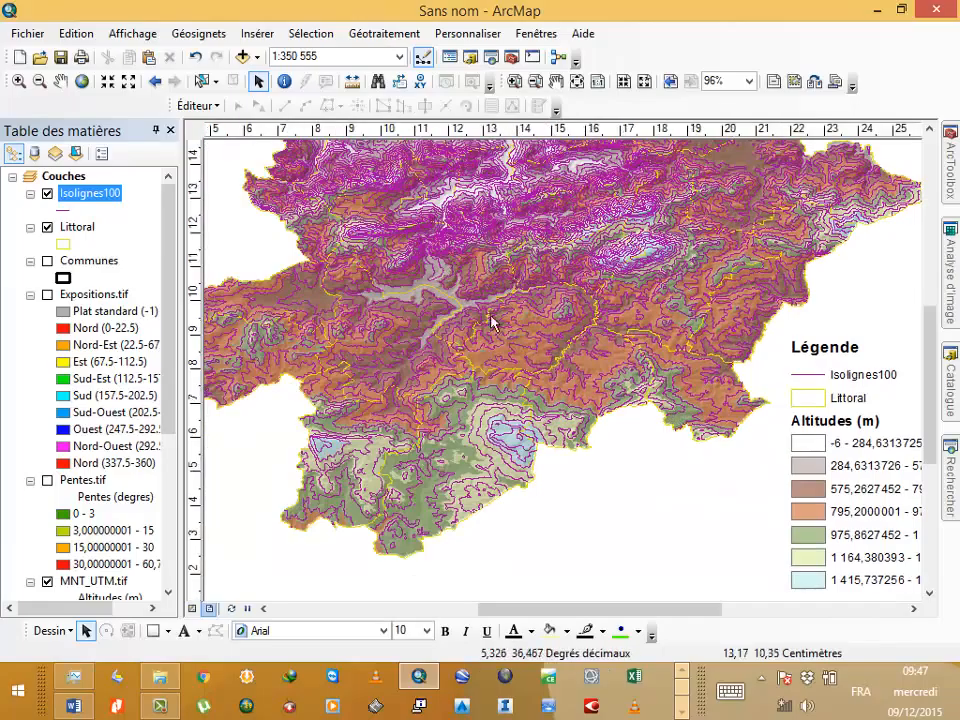
{"action": "scroll", "coordinate": [352, 226], "scroll_direction": "down", "scroll_amount": 2}
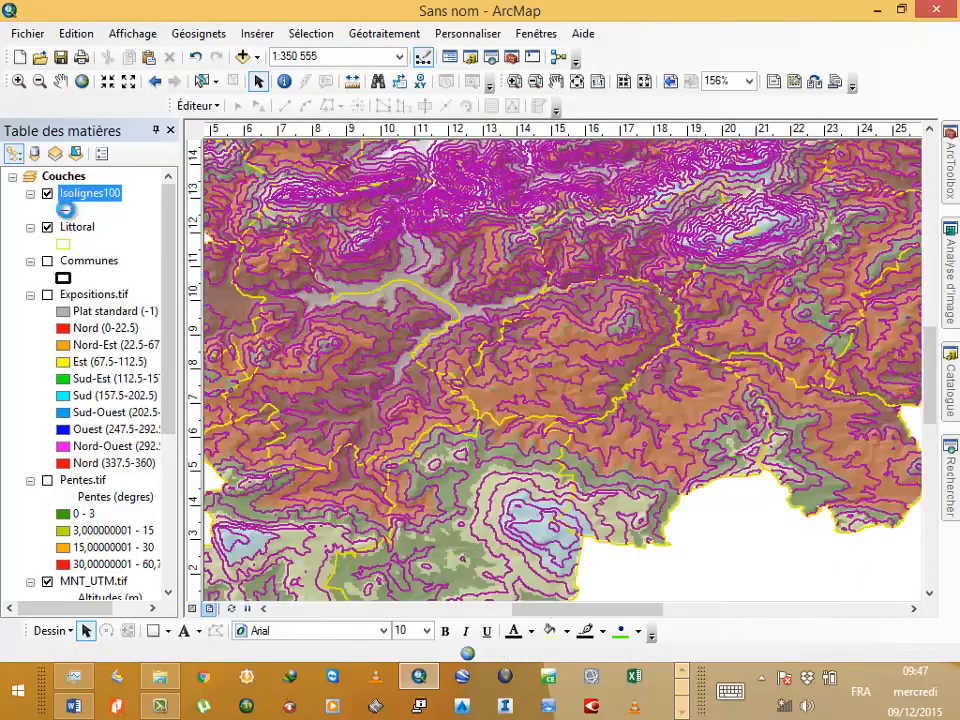
{"action": "left_click", "coordinate": [68, 211]}
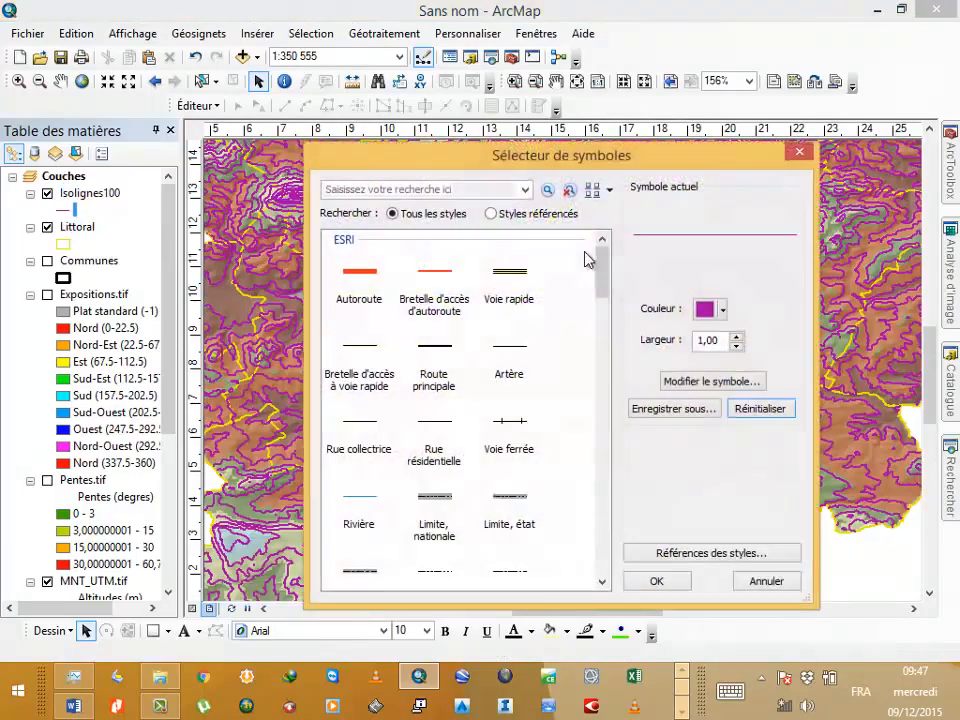
{"action": "left_click", "coordinate": [703, 309]}
{"action": "left_click", "coordinate": [704, 408]}
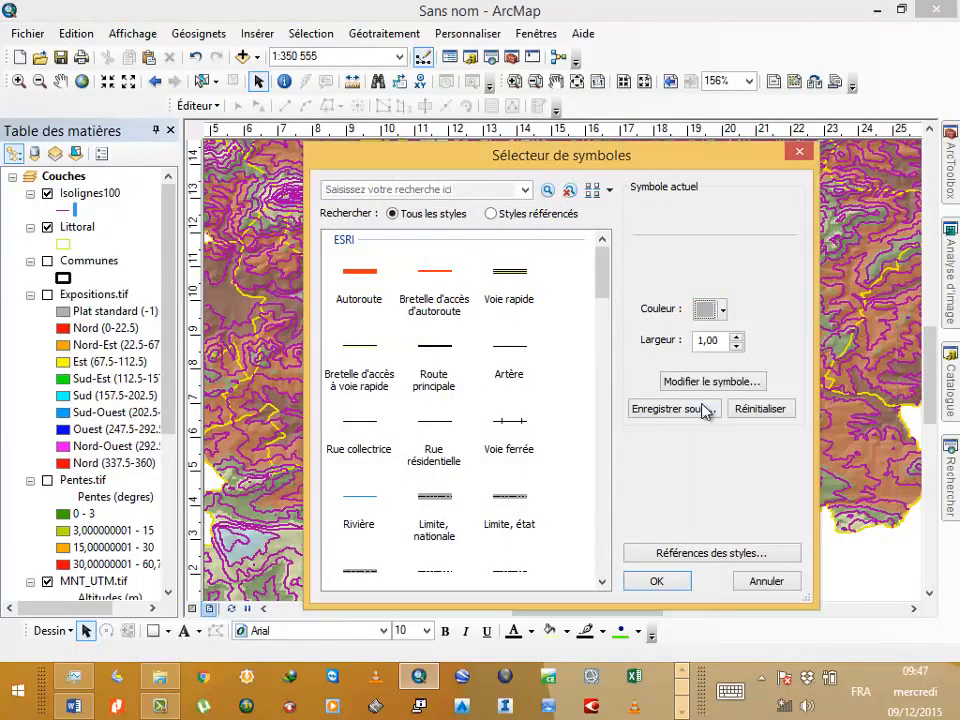
{"action": "left_click", "coordinate": [655, 579]}
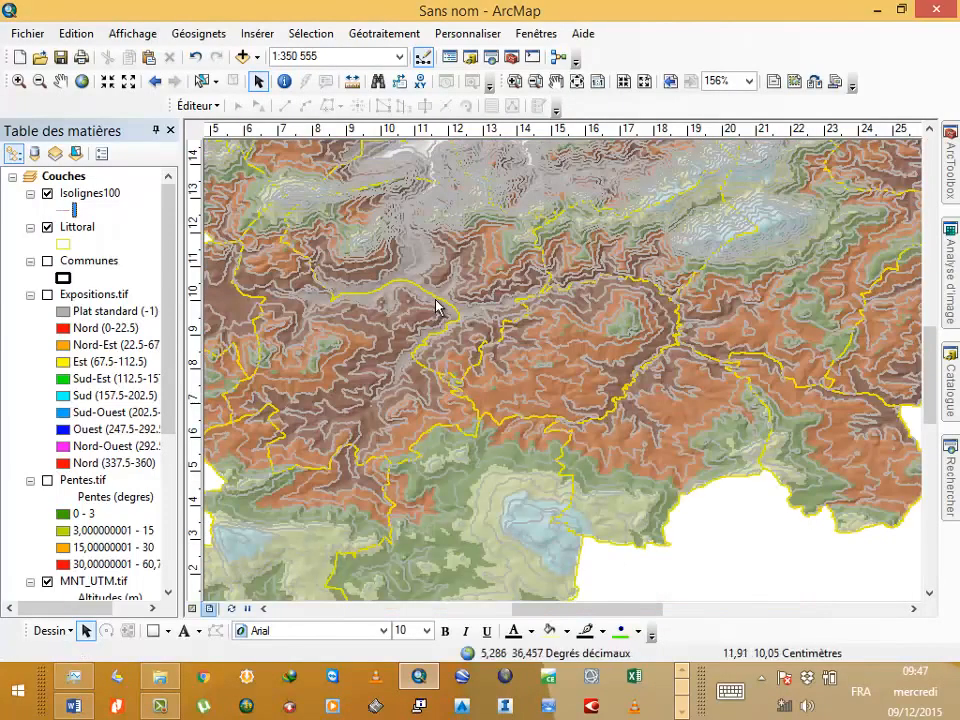
Make the Isolignes100 contour lines thinner by reducing the symbol width below 1.
{"action": "left_click", "coordinate": [72, 210]}
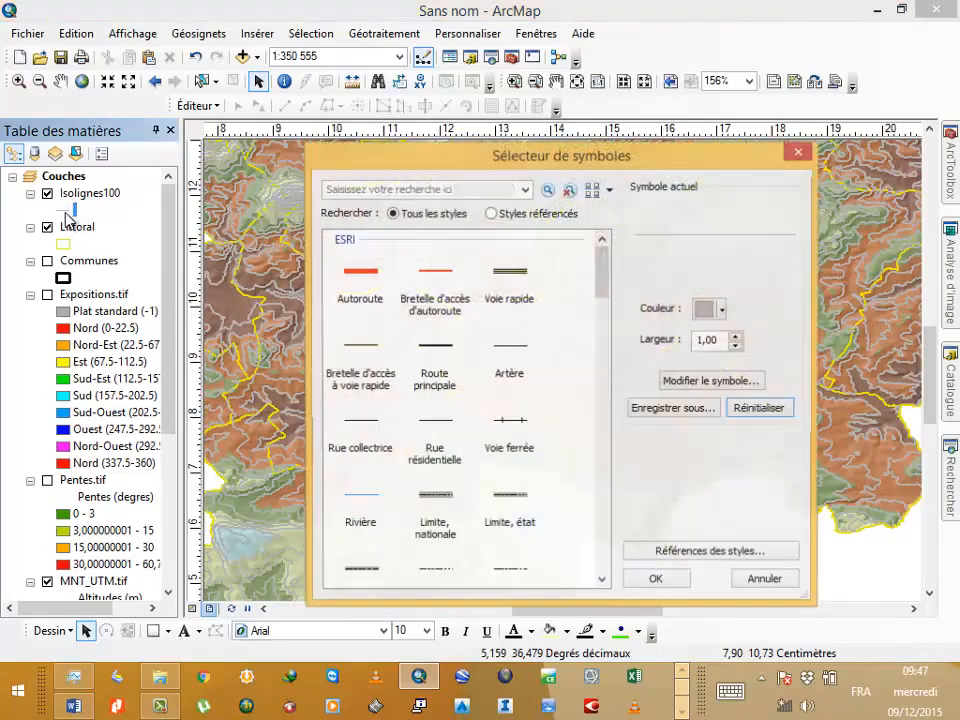
{"action": "left_click", "coordinate": [706, 341]}
{"action": "key", "text": "BackSpace"}
{"action": "type", "text": "0,"}
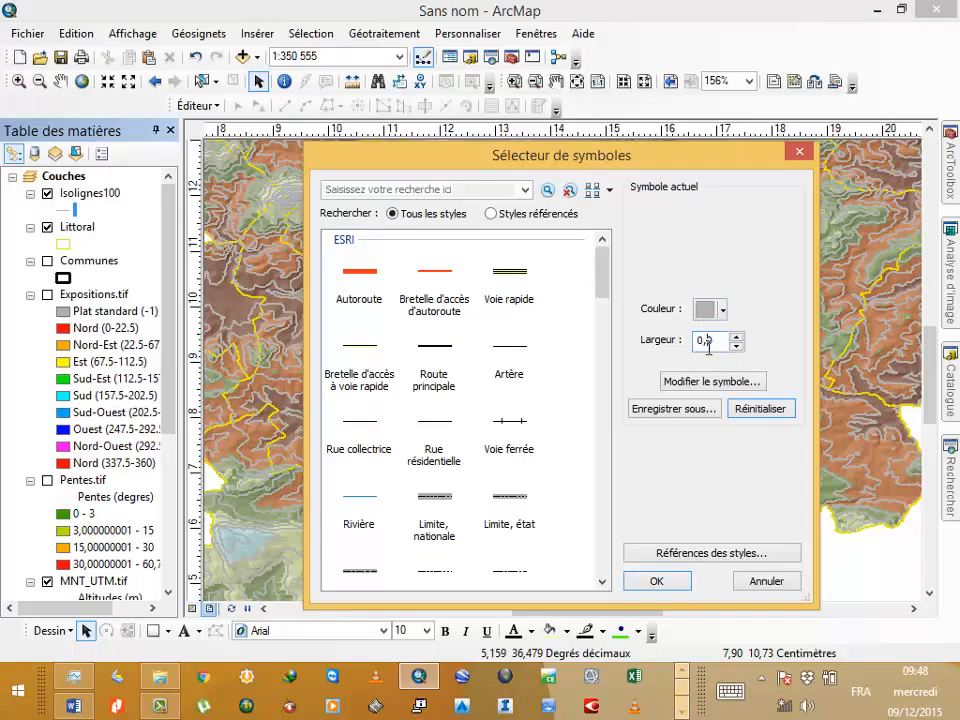
{"action": "key", "text": "Return"}
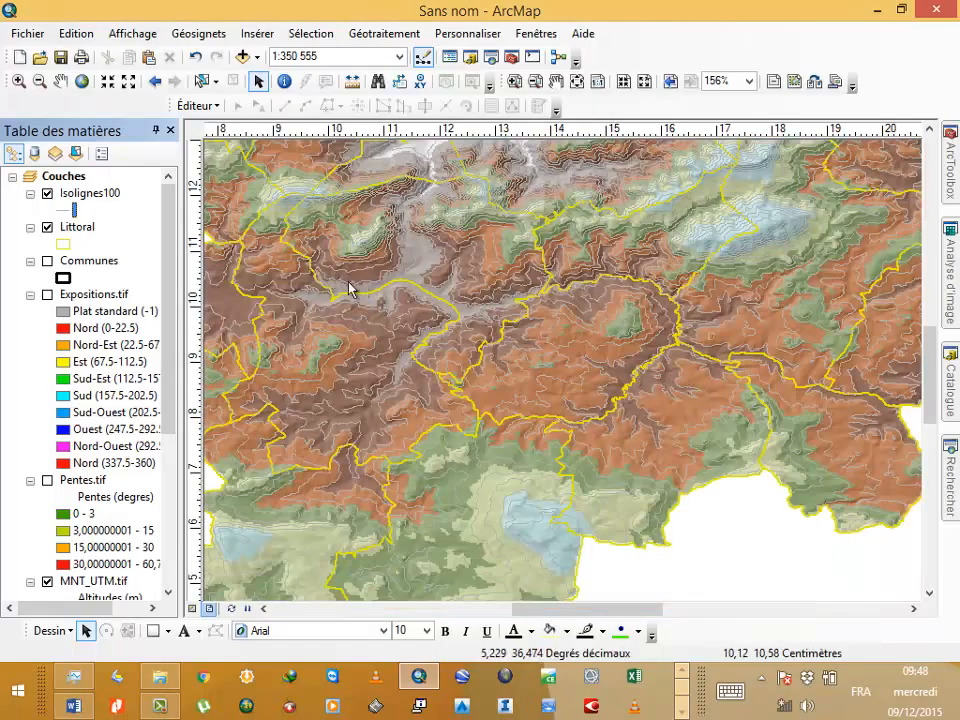
{"action": "right_click", "coordinate": [100, 195]}
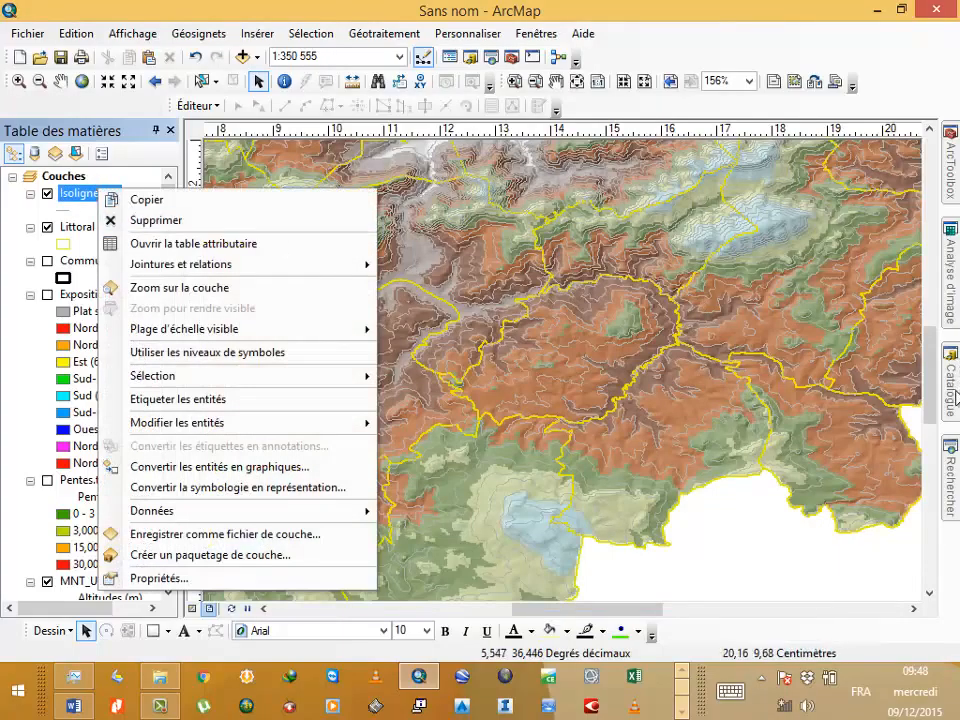
Reopen the Isoligne tool from the Surface toolset and set MNT_UTM.tif as the input raster.
{"action": "left_click", "coordinate": [951, 172]}
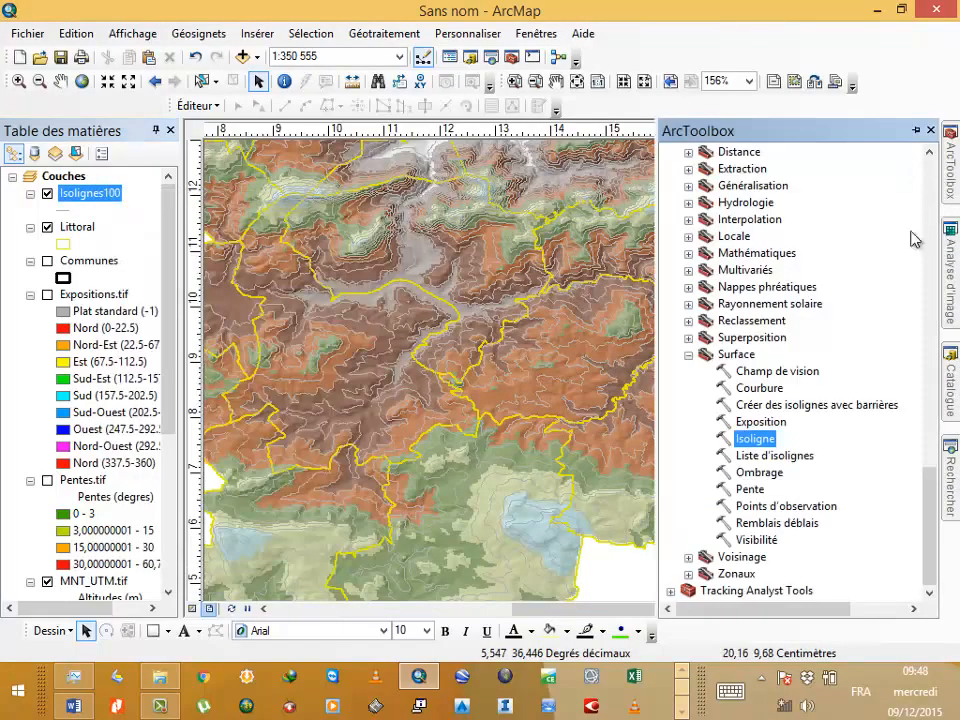
{"action": "double_click", "coordinate": [757, 440]}
{"action": "left_click", "coordinate": [486, 86]}
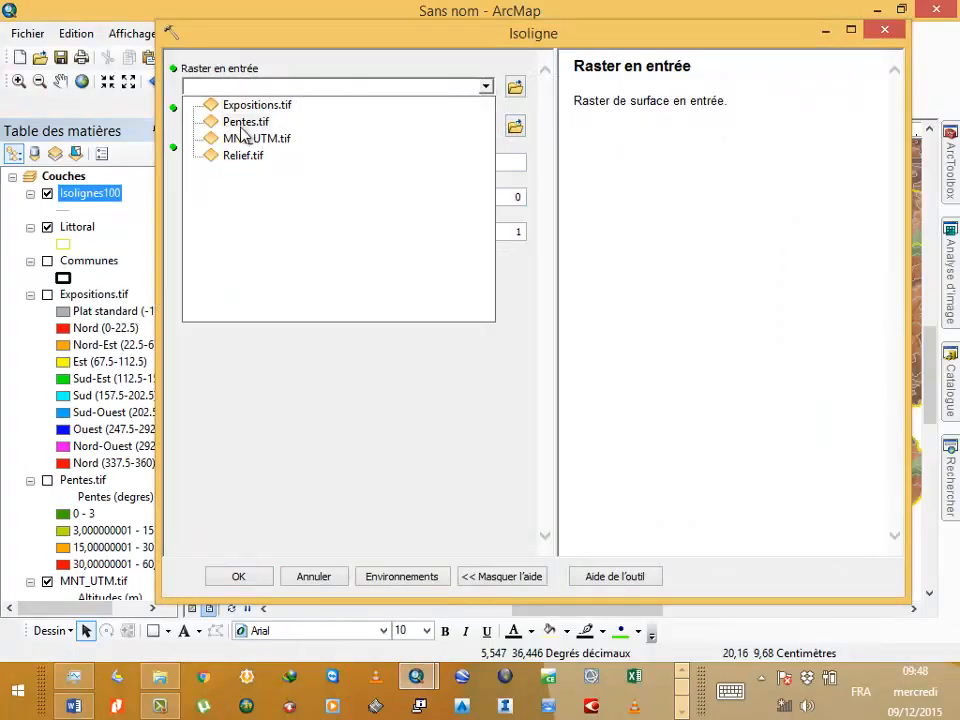
{"action": "left_click", "coordinate": [240, 140]}
Save the second contour output as Isolignes200 in the ENSH.gdb geodatabase.
{"action": "left_click", "coordinate": [515, 126]}
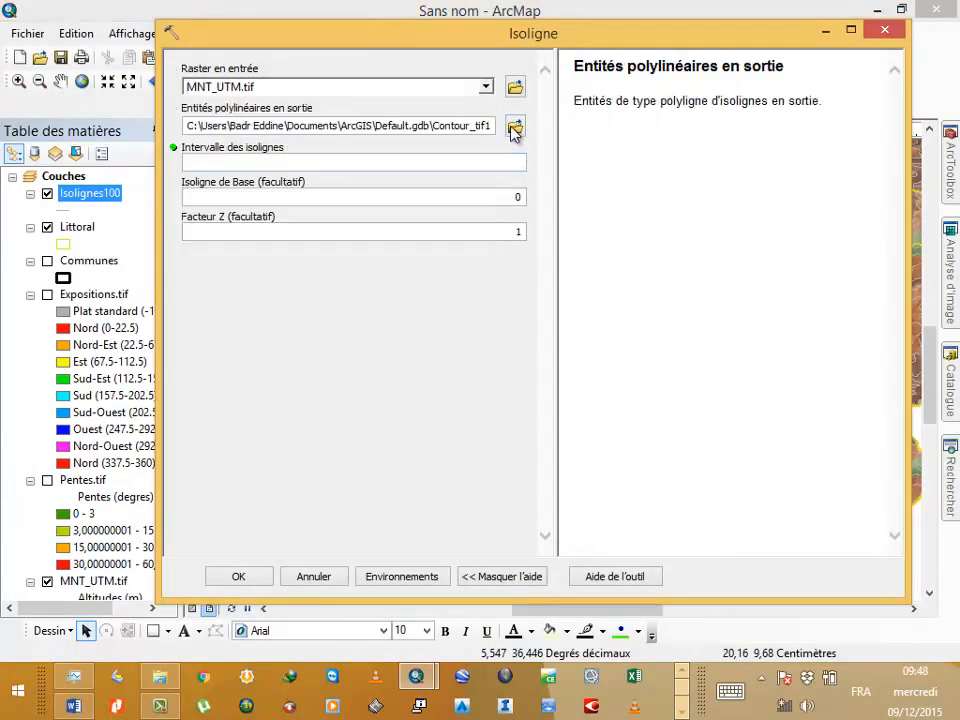
{"action": "left_click", "coordinate": [352, 223]}
{"action": "left_click", "coordinate": [433, 409]}
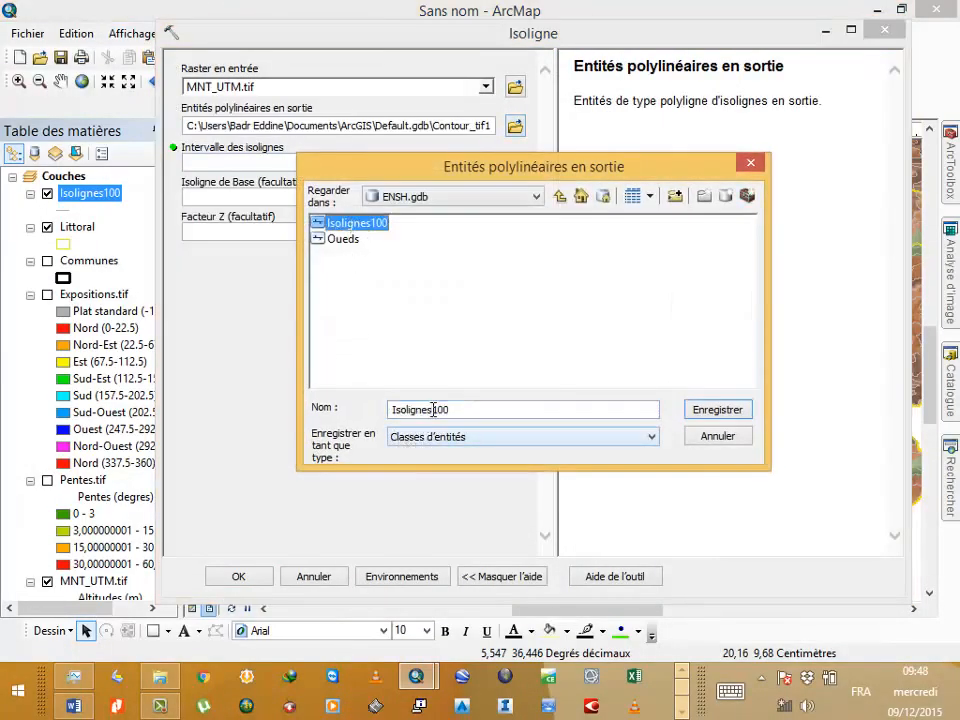
{"action": "type", "text": "2"}
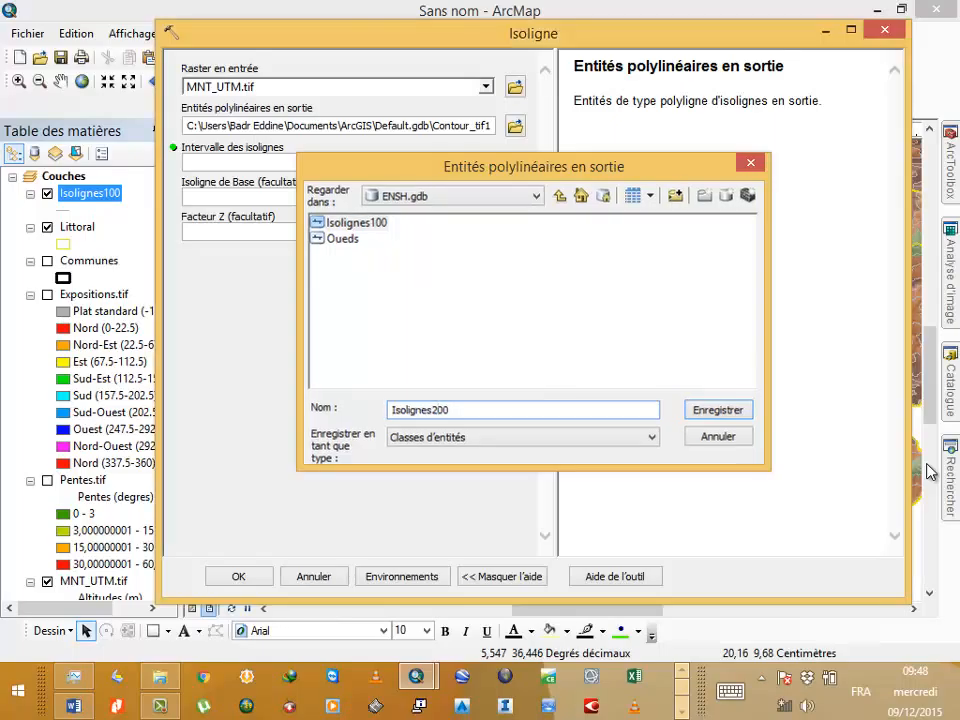
{"action": "key", "text": "Return"}
Set the contour interval to 200 and run the Isoligne tool.
{"action": "left_click", "coordinate": [431, 163]}
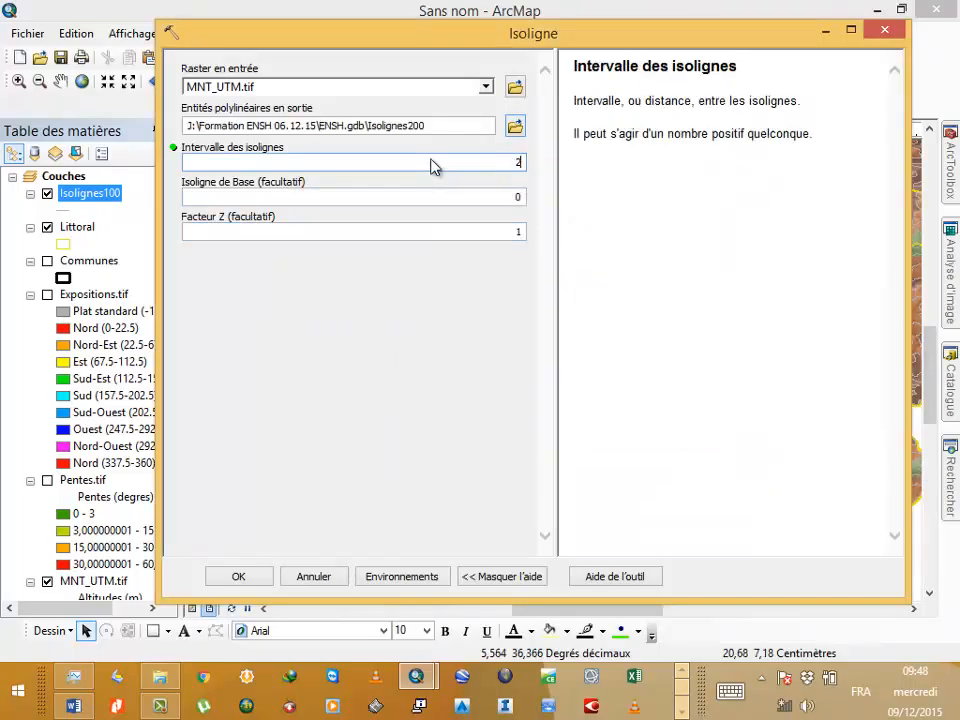
{"action": "type", "text": "200"}
{"action": "key", "text": "Return"}
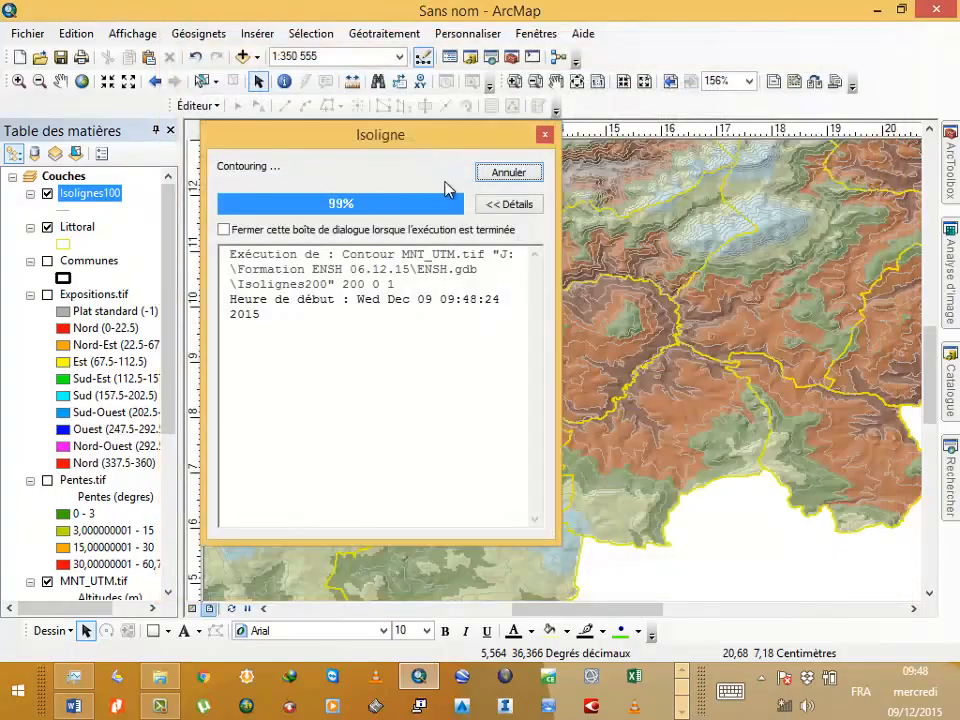
{"action": "left_click", "coordinate": [499, 172]}
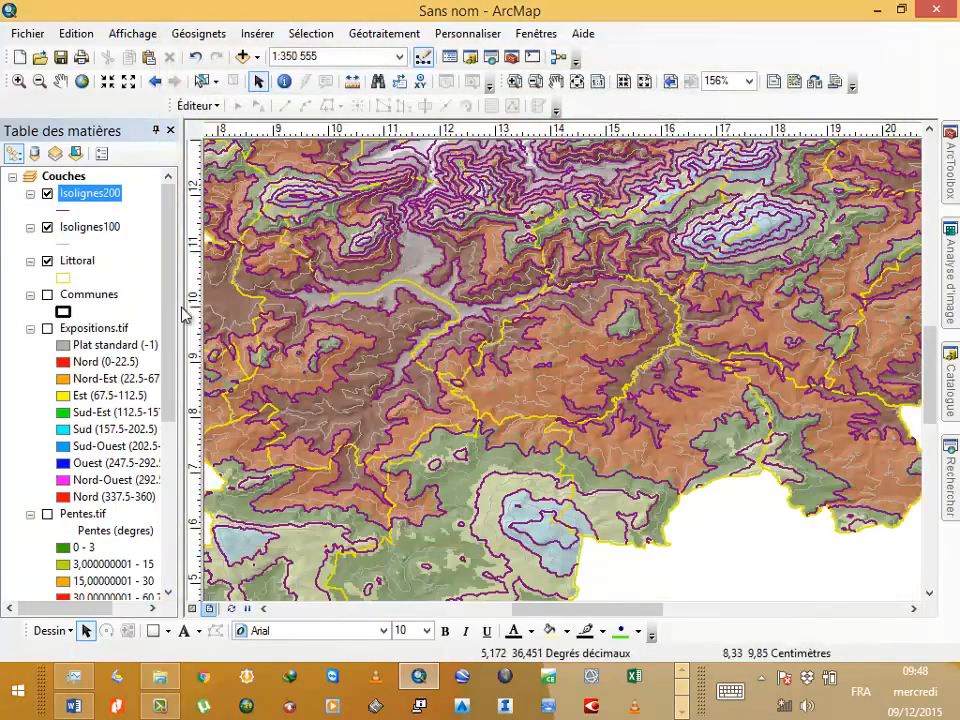
Turn off the Isolignes100 layer and change the line colour of Isolignes200 to light grey.
{"action": "left_click", "coordinate": [50, 232], "text": "ctrl"}
{"action": "left_click", "coordinate": [47, 228]}
{"action": "left_click", "coordinate": [65, 210]}
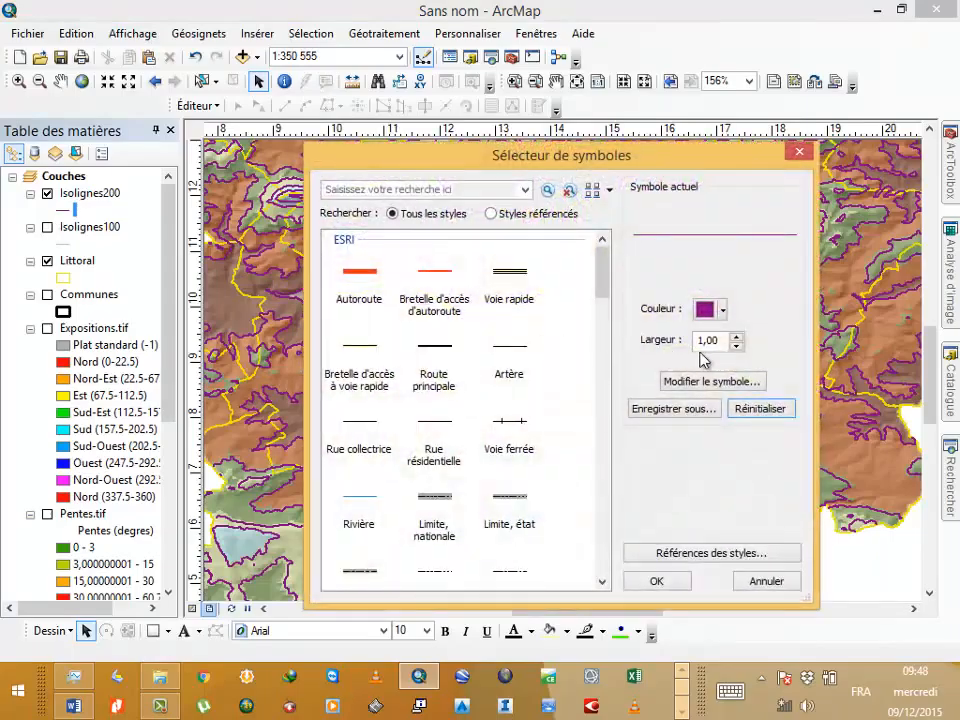
{"action": "left_click", "coordinate": [705, 317]}
{"action": "left_click", "coordinate": [712, 392]}
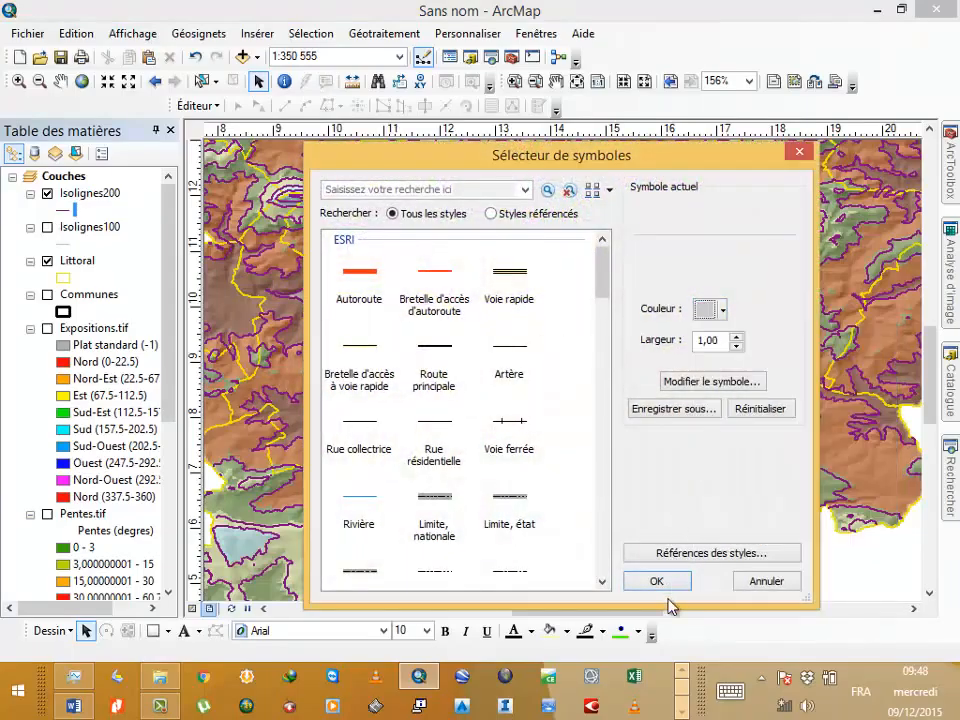
{"action": "left_click", "coordinate": [656, 582]}
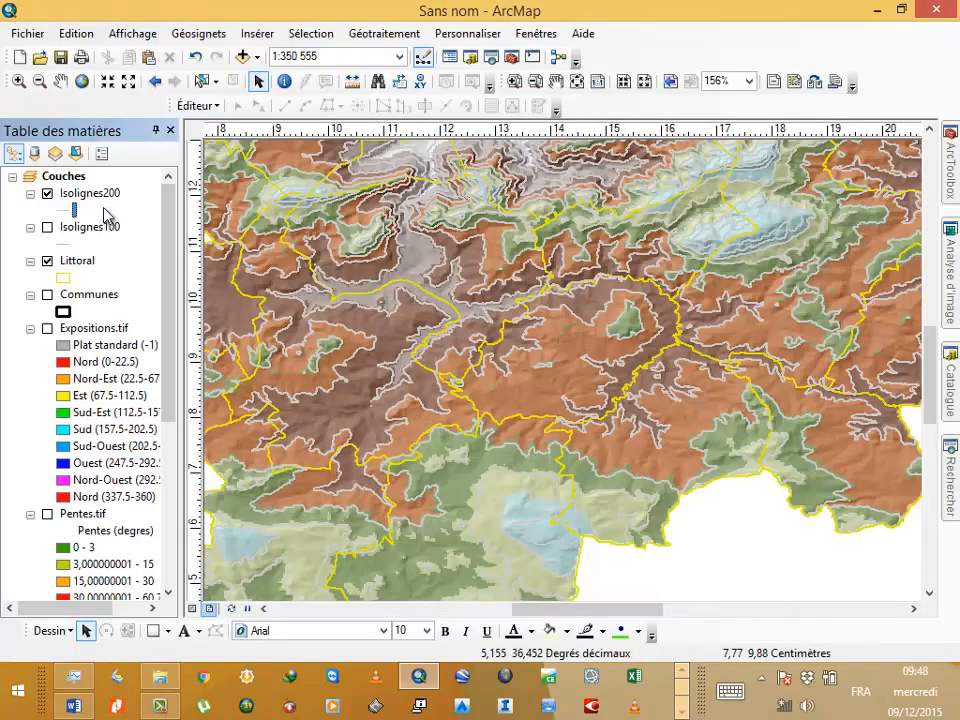
Examine the Contour field in the attribute table of Isolignes200, then close the table.
{"action": "right_click", "coordinate": [105, 198]}
{"action": "left_click", "coordinate": [251, 247]}
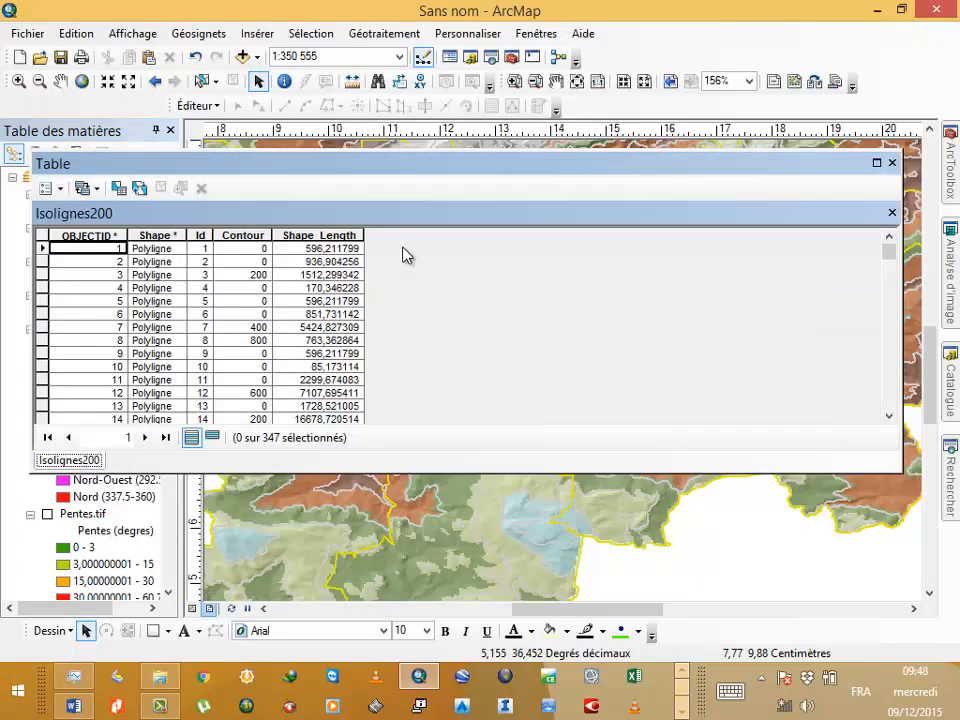
{"action": "left_click", "coordinate": [259, 233]}
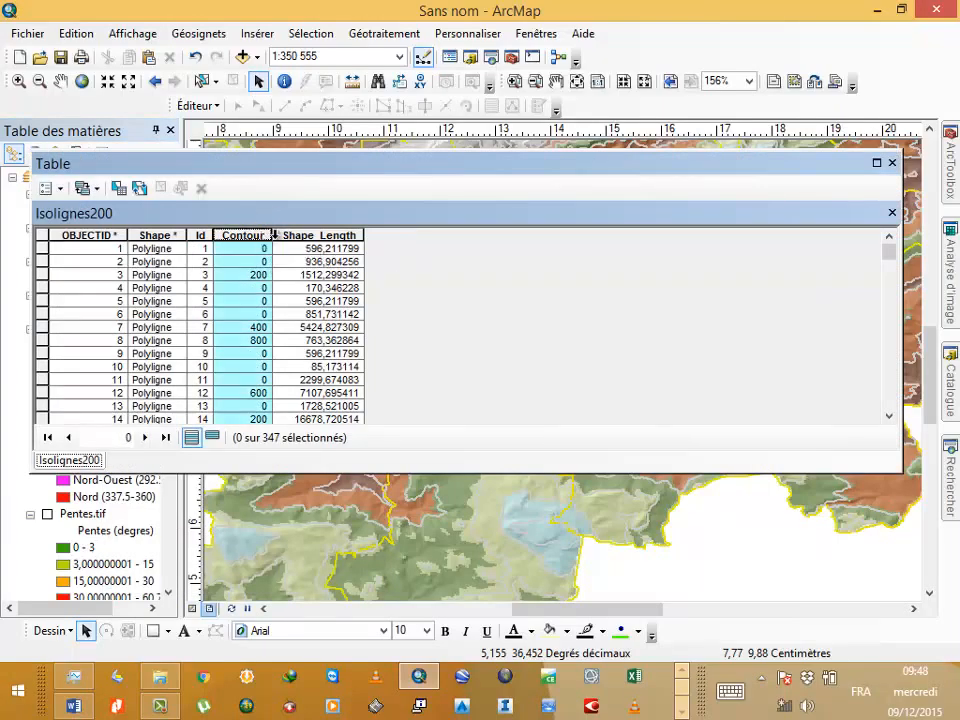
{"action": "left_click", "coordinate": [893, 165]}
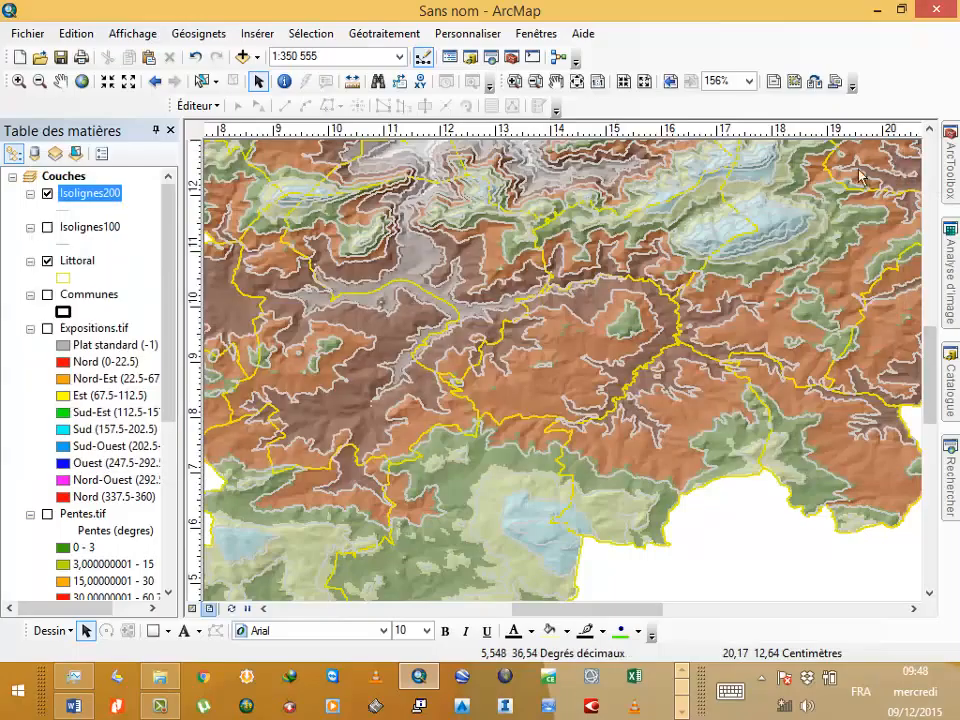
Label the features of the Isolignes200 layer using the Contour field.
{"action": "right_click", "coordinate": [88, 196]}
{"action": "left_click", "coordinate": [147, 584]}
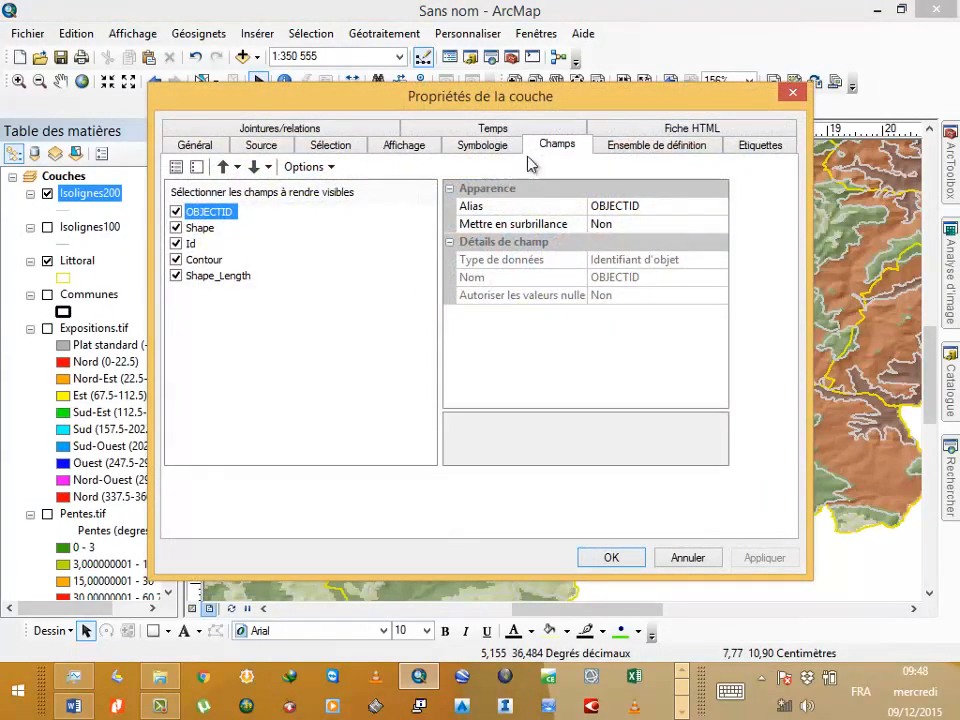
{"action": "left_click", "coordinate": [769, 150]}
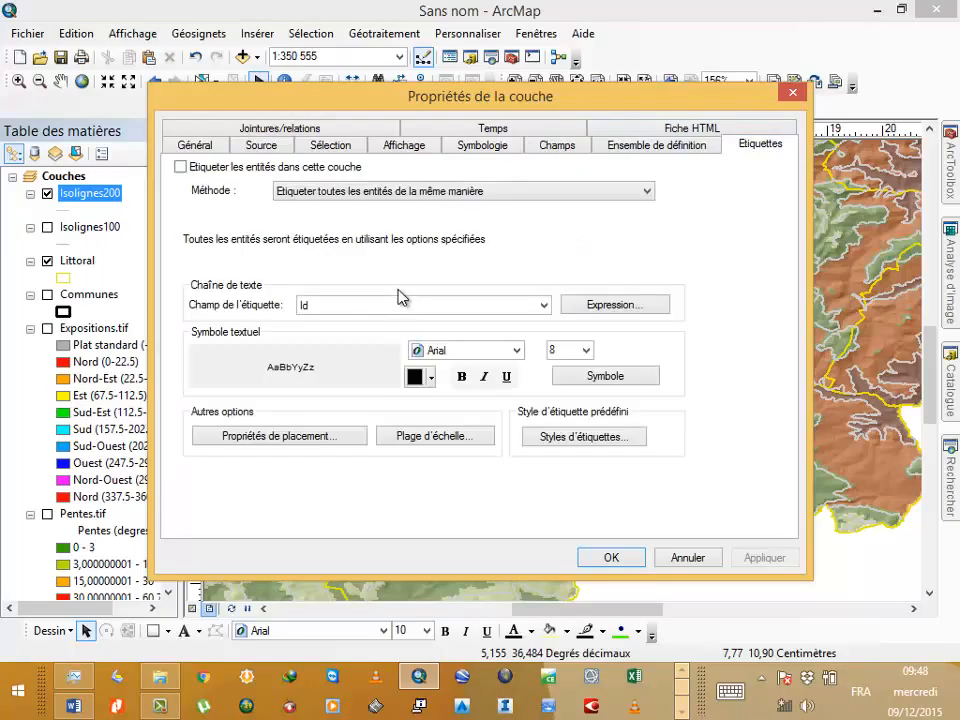
{"action": "left_click", "coordinate": [404, 305]}
{"action": "left_click", "coordinate": [401, 347]}
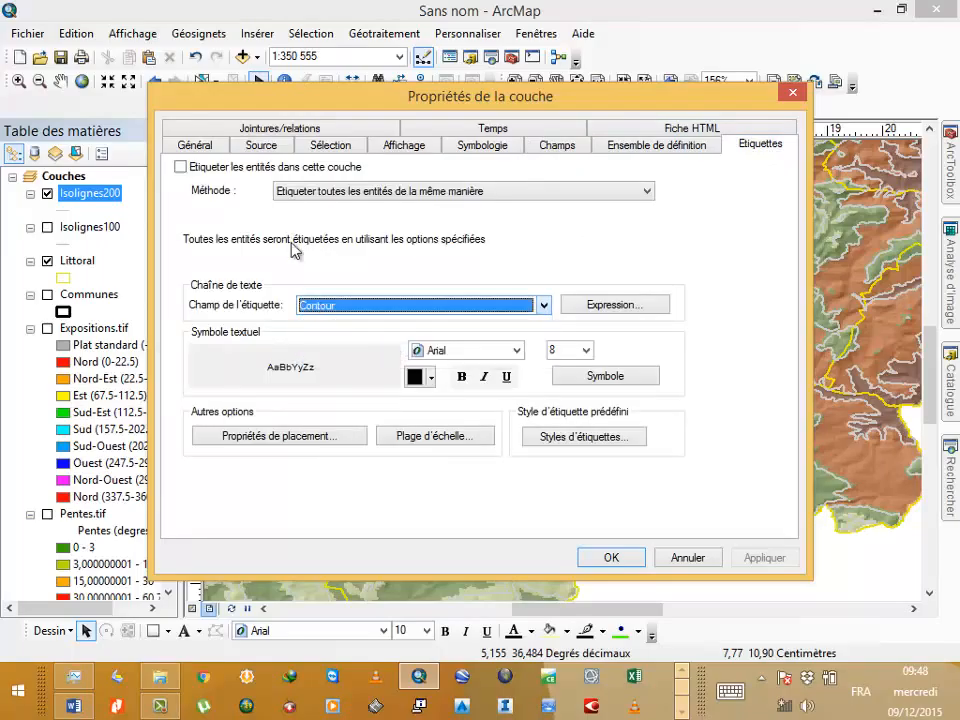
{"action": "left_click", "coordinate": [181, 167]}
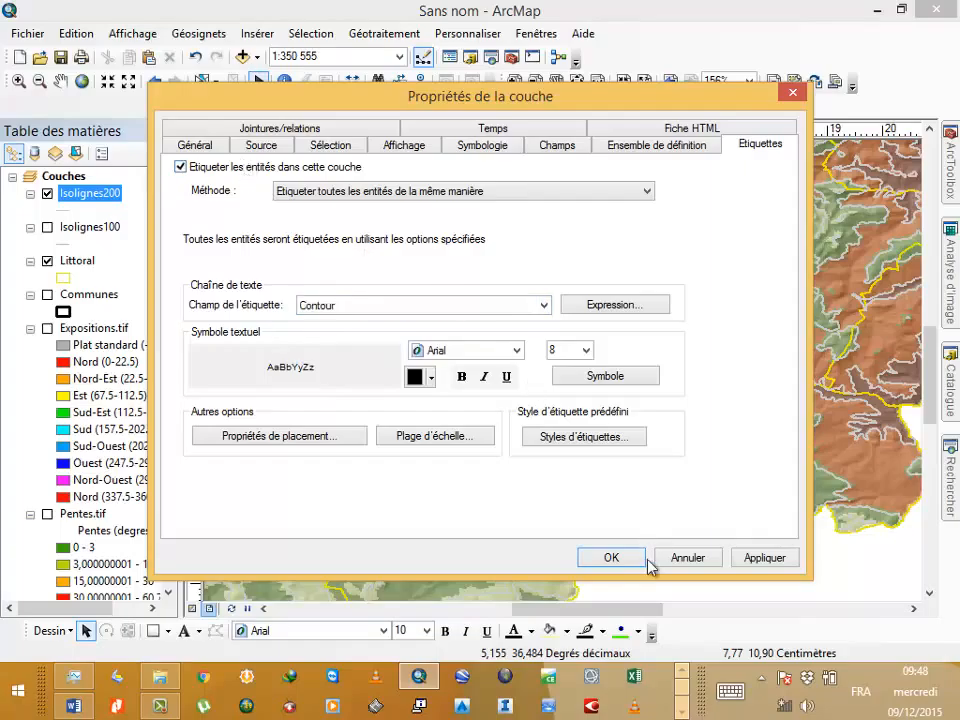
{"action": "left_click", "coordinate": [611, 557]}
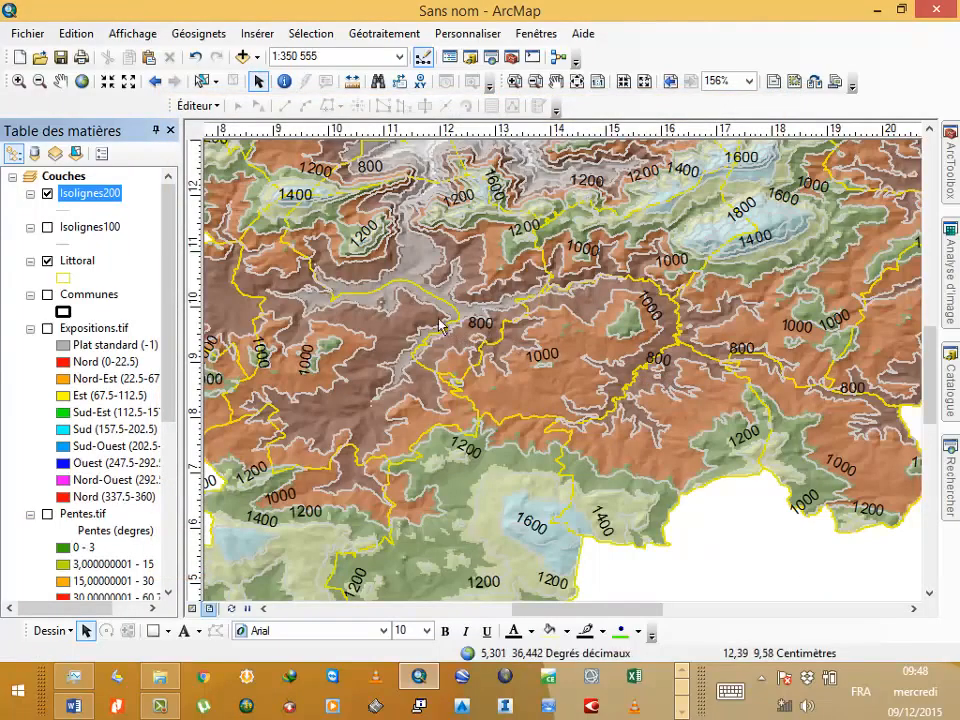
{"action": "scroll", "coordinate": [548, 350], "scroll_direction": "up", "scroll_amount": 3}
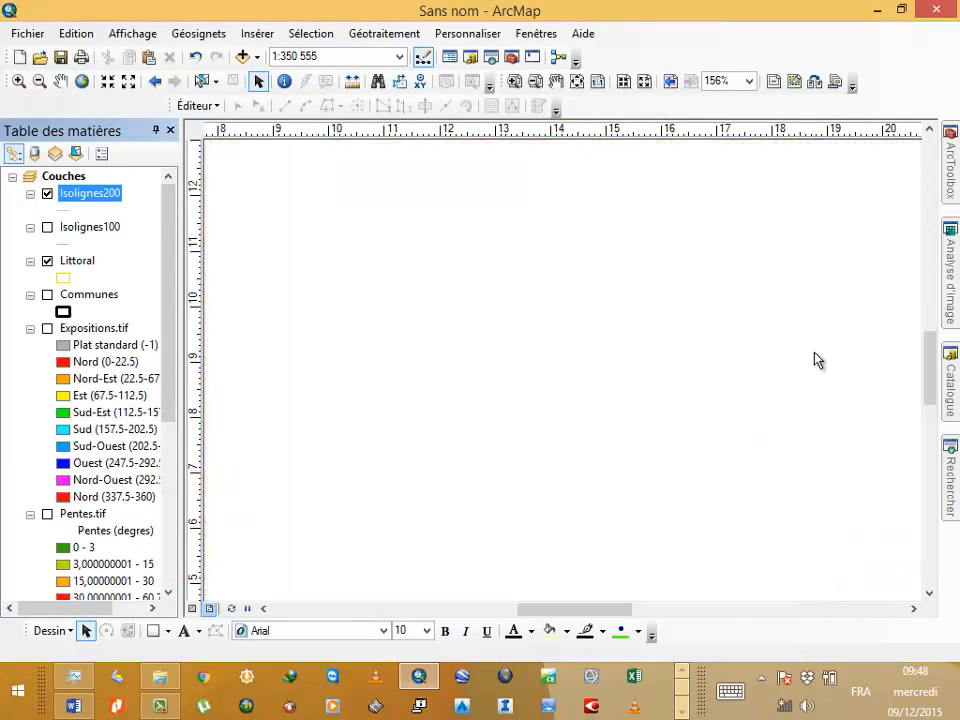
{"action": "scroll", "coordinate": [760, 374], "scroll_direction": "down", "scroll_amount": 1}
{"action": "scroll", "coordinate": [760, 374], "scroll_direction": "down", "scroll_amount": 2}
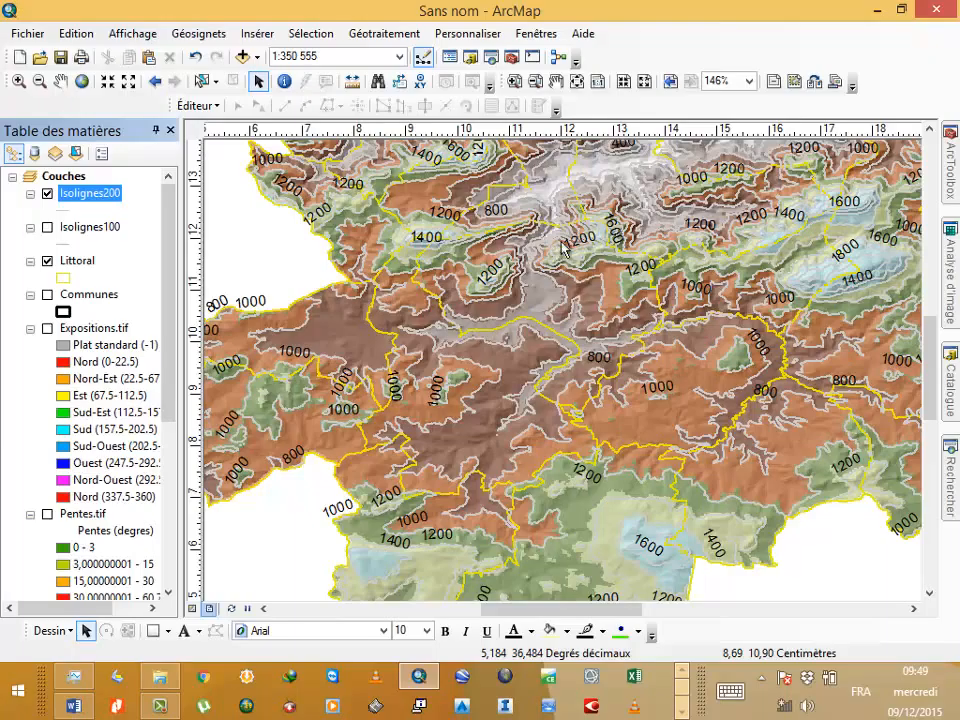
{"action": "left_click", "coordinate": [152, 708]}
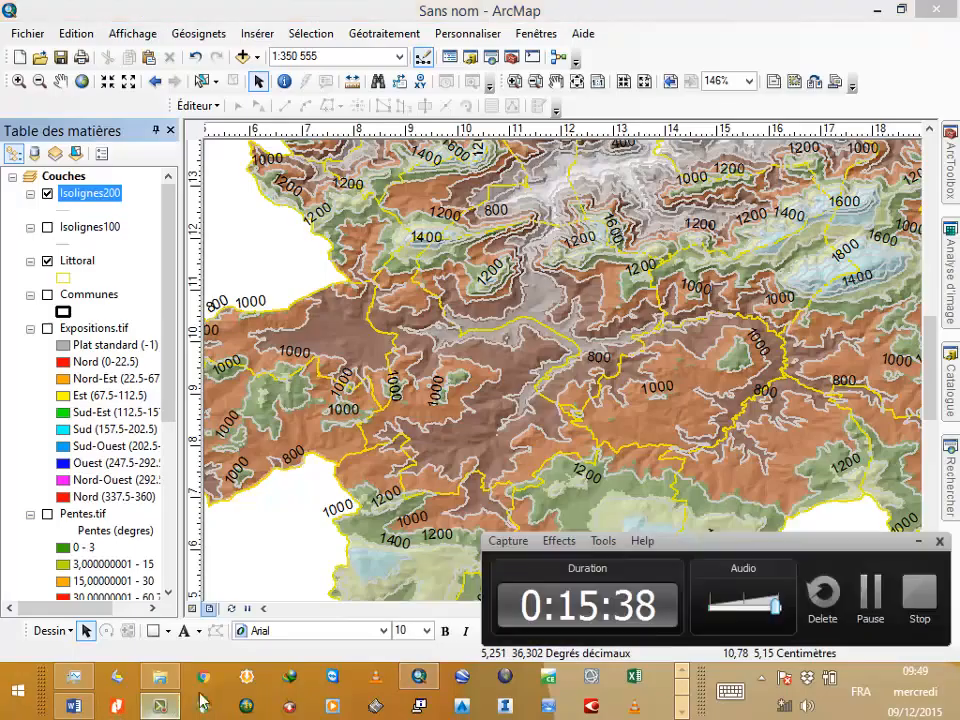